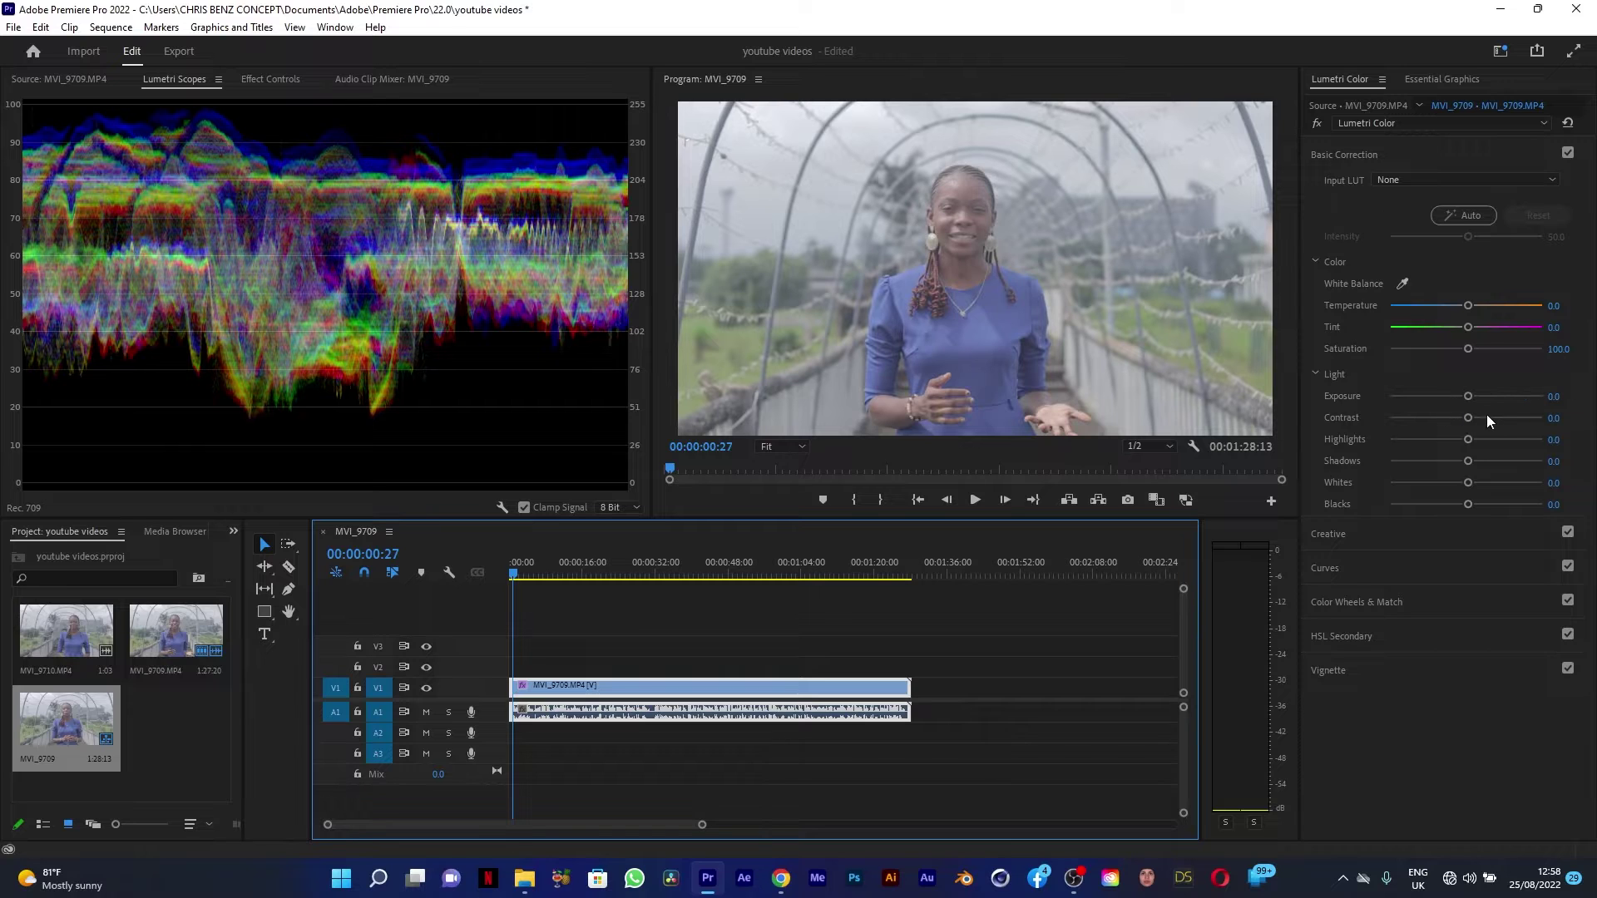
- Set the clip's basic light correction to contrast 75.0, highlights -69.6 and shadows -41.3
left_click_drag(1471, 416, 1529, 421)
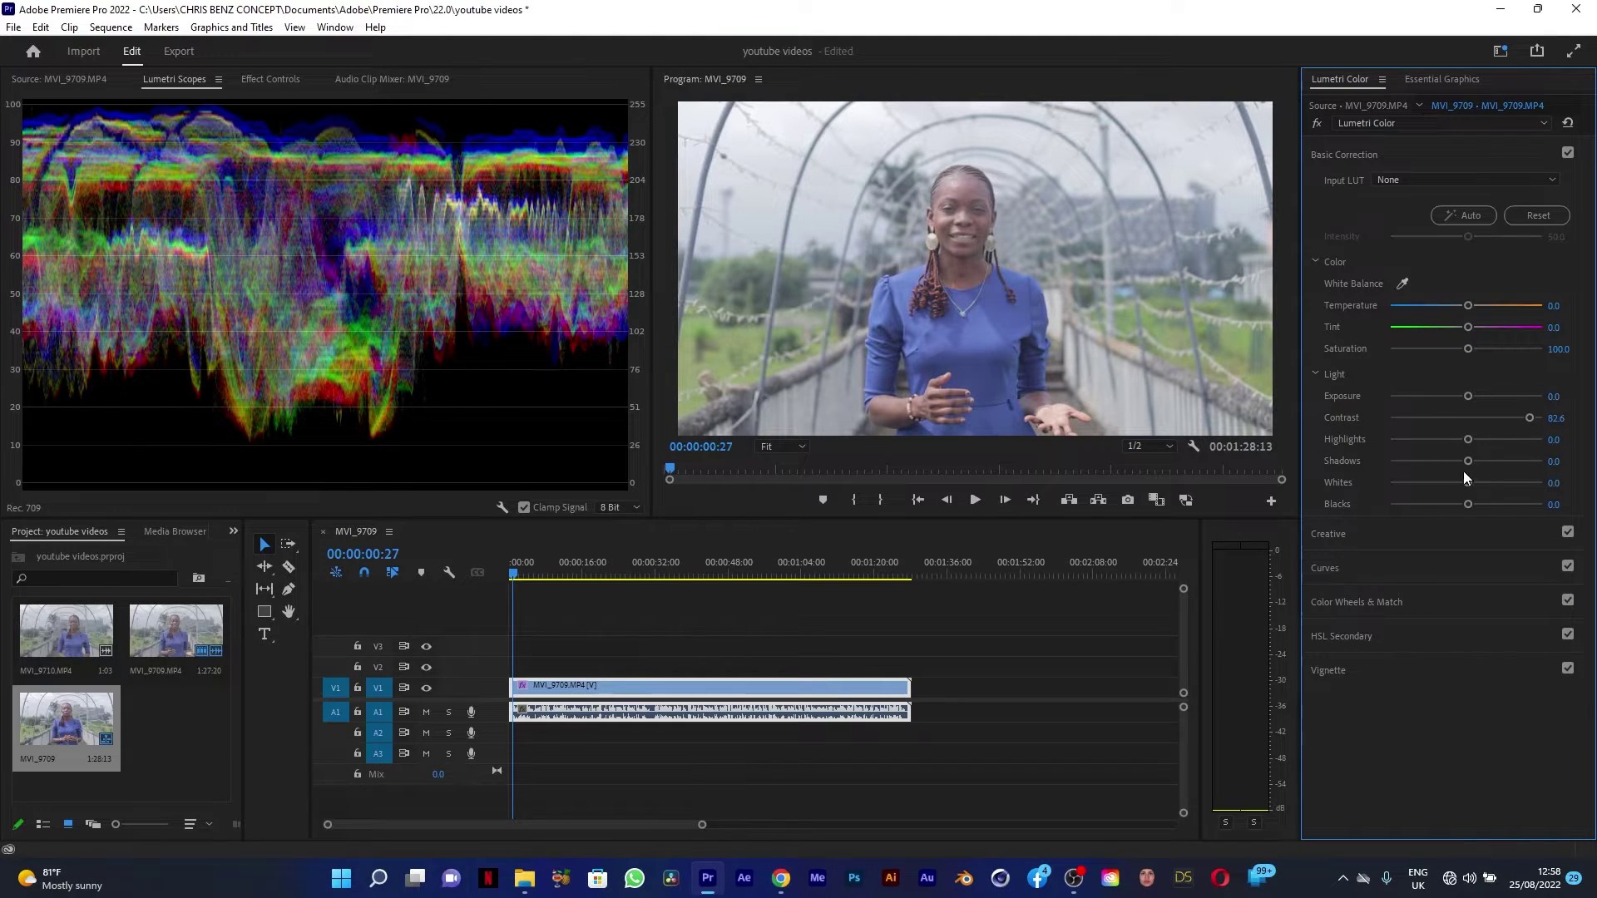
left_click_drag(1456, 437, 1415, 436)
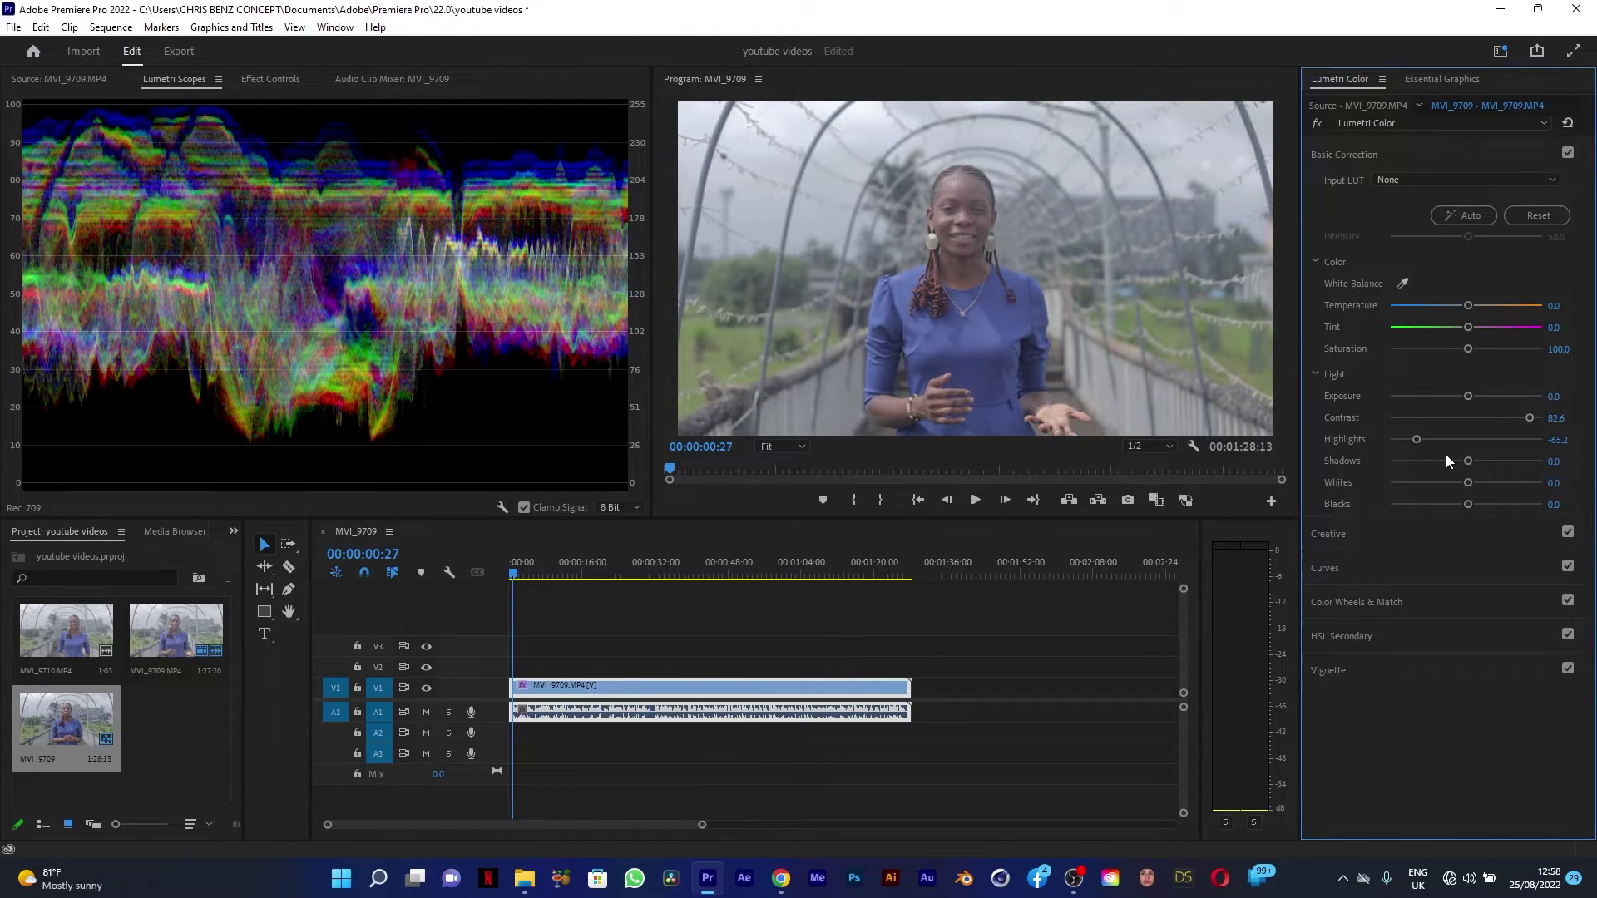
left_click_drag(1417, 434, 1434, 471)
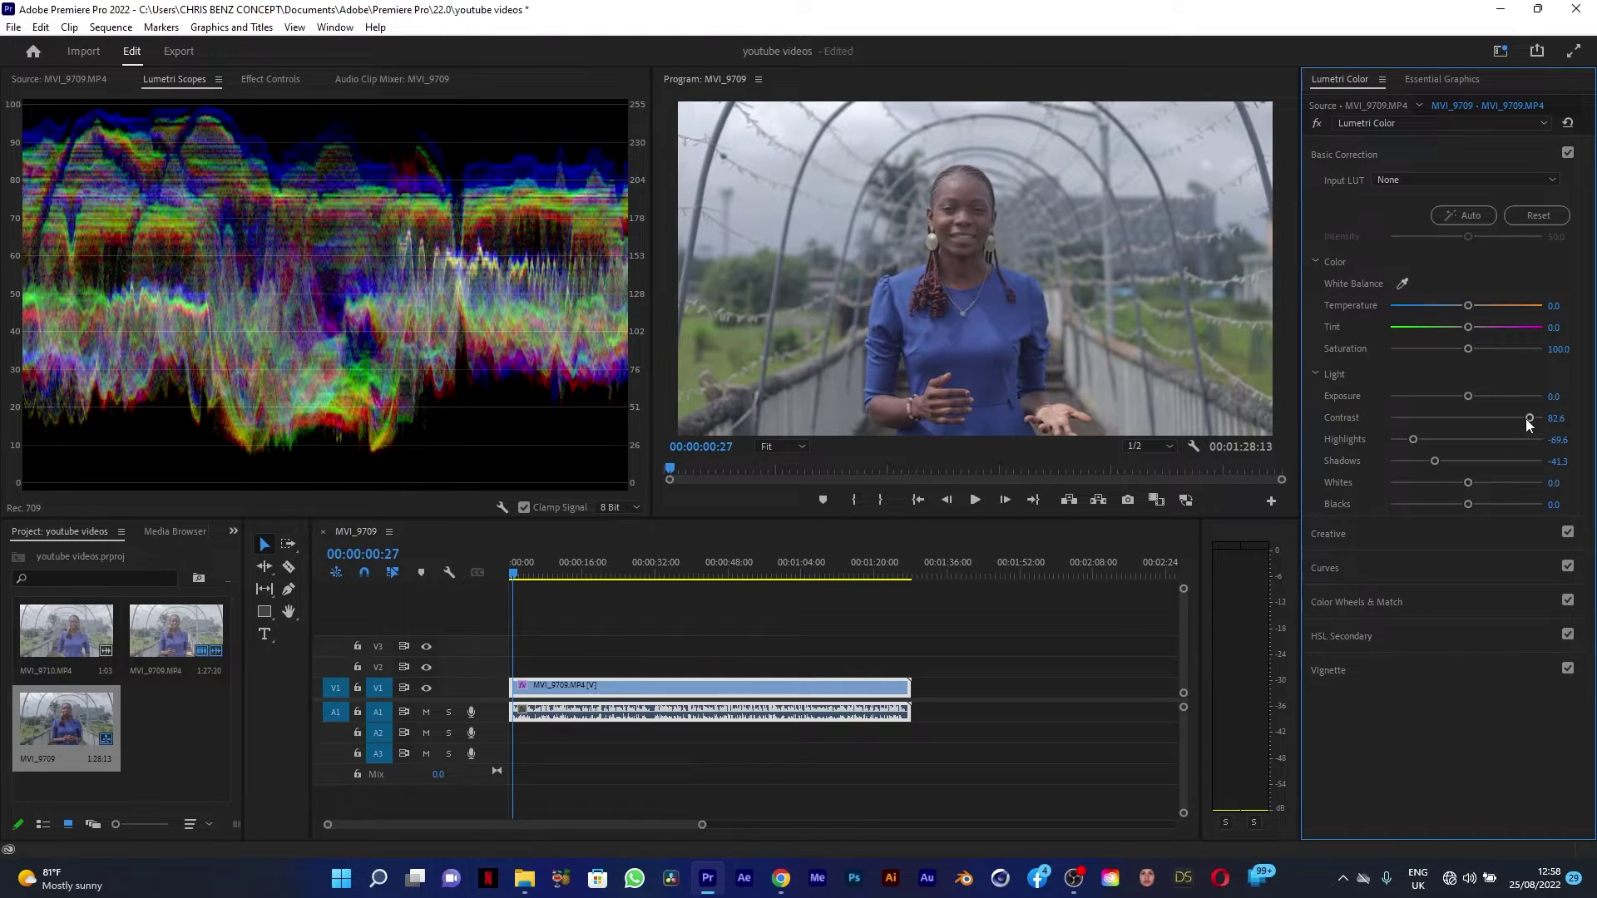
left_click_drag(1531, 417, 1522, 426)
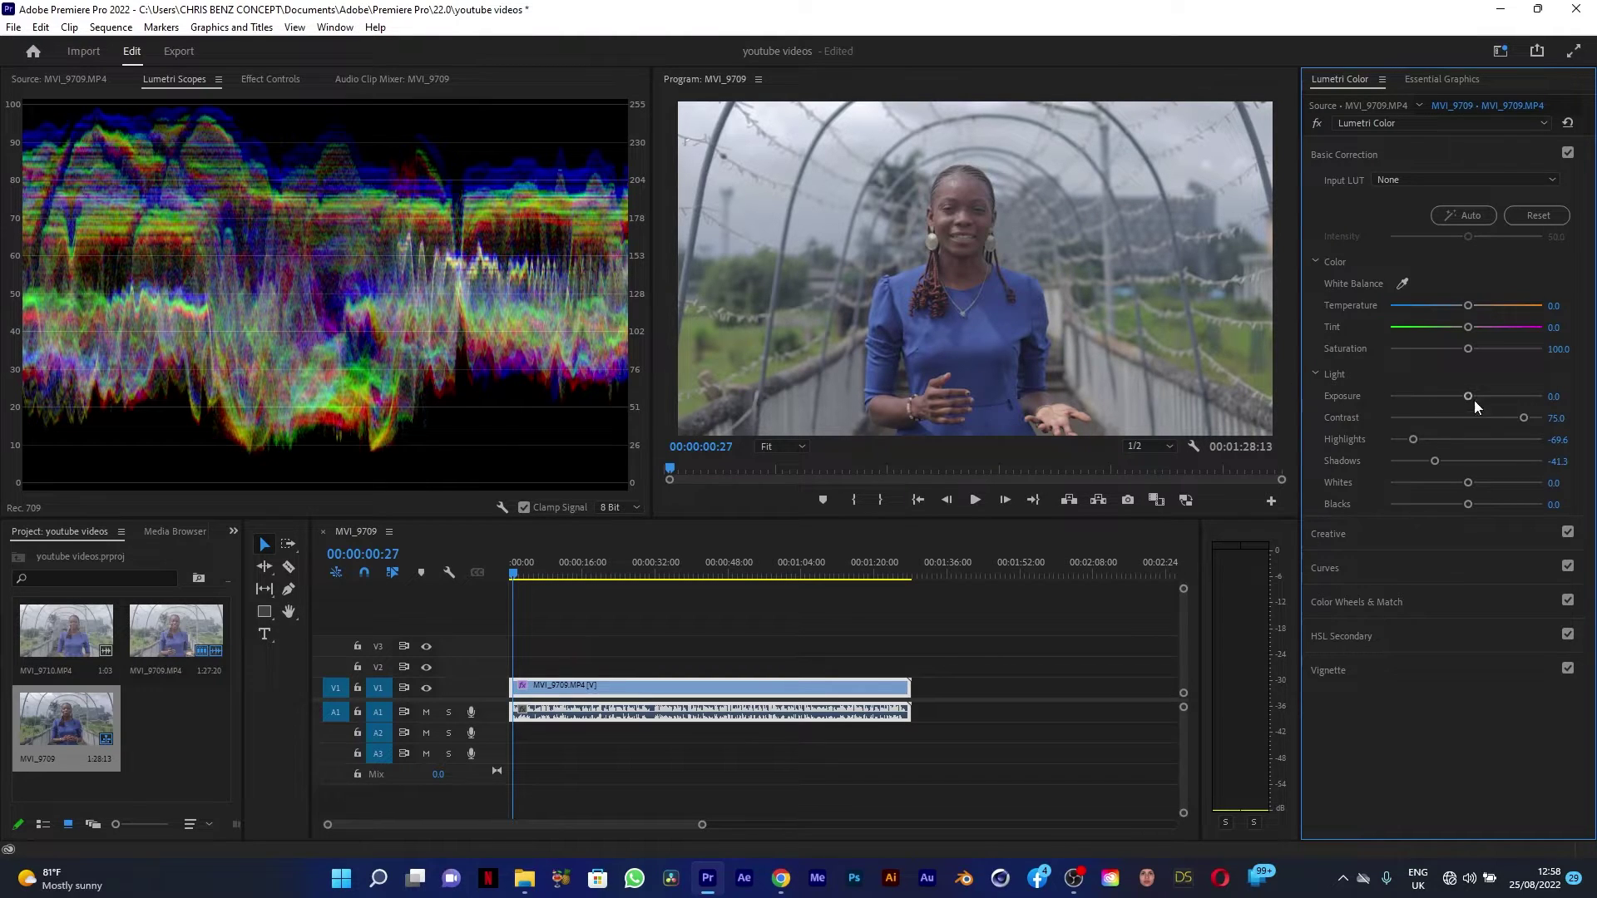
- Set the creative adjustments' vibrance to 65.2 and moderately raise the sharpening
left_click(1392, 537)
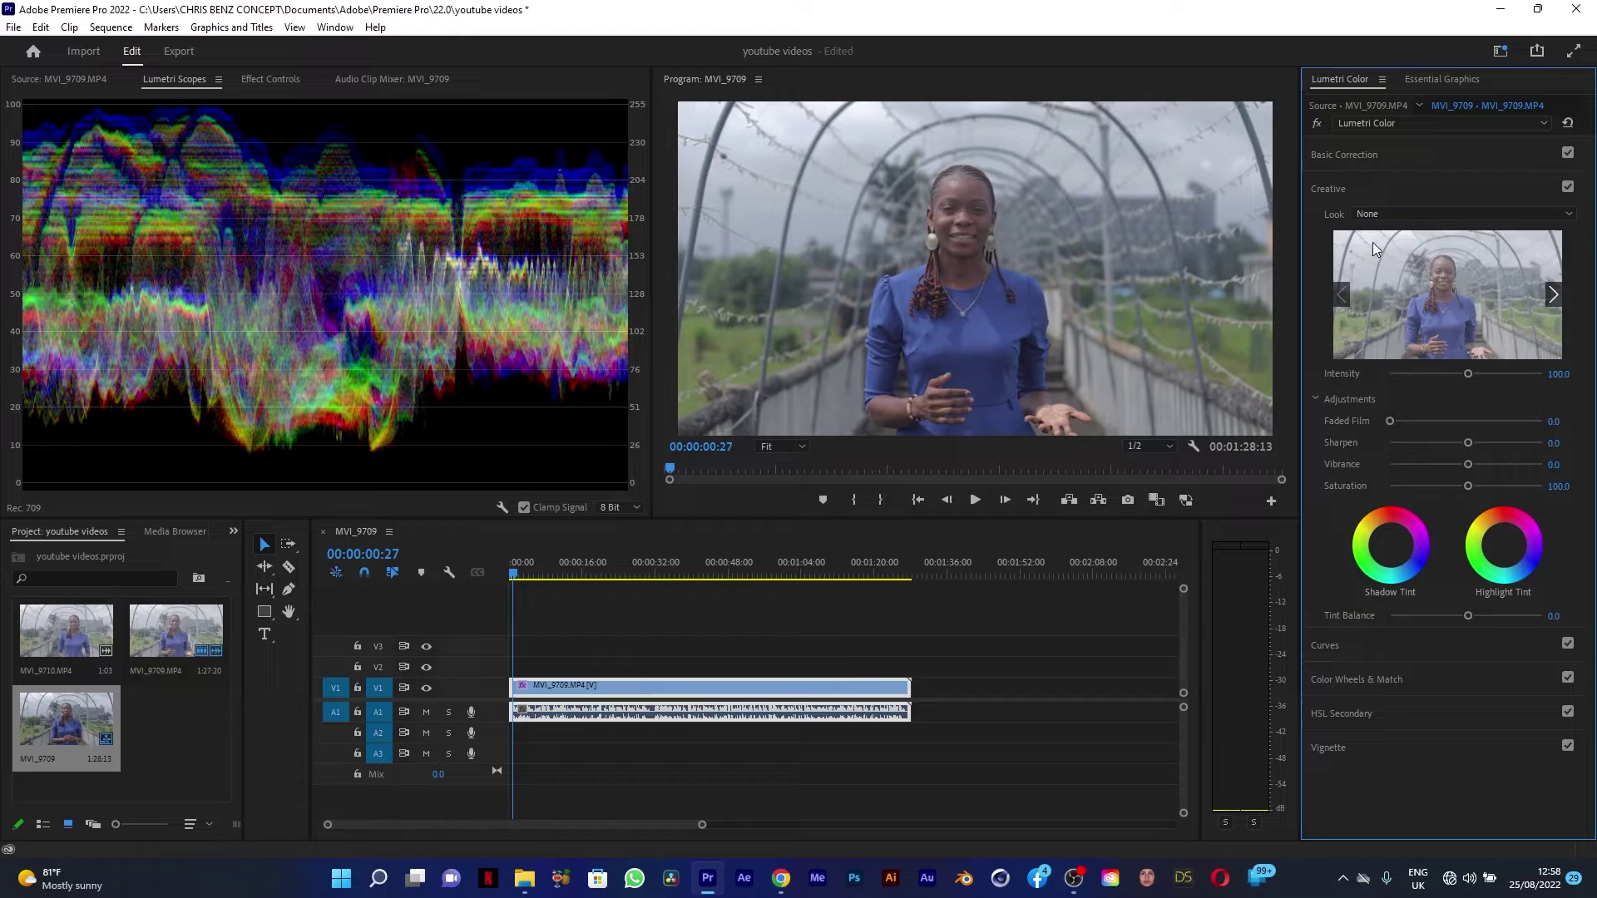
left_click_drag(1469, 464, 1516, 465)
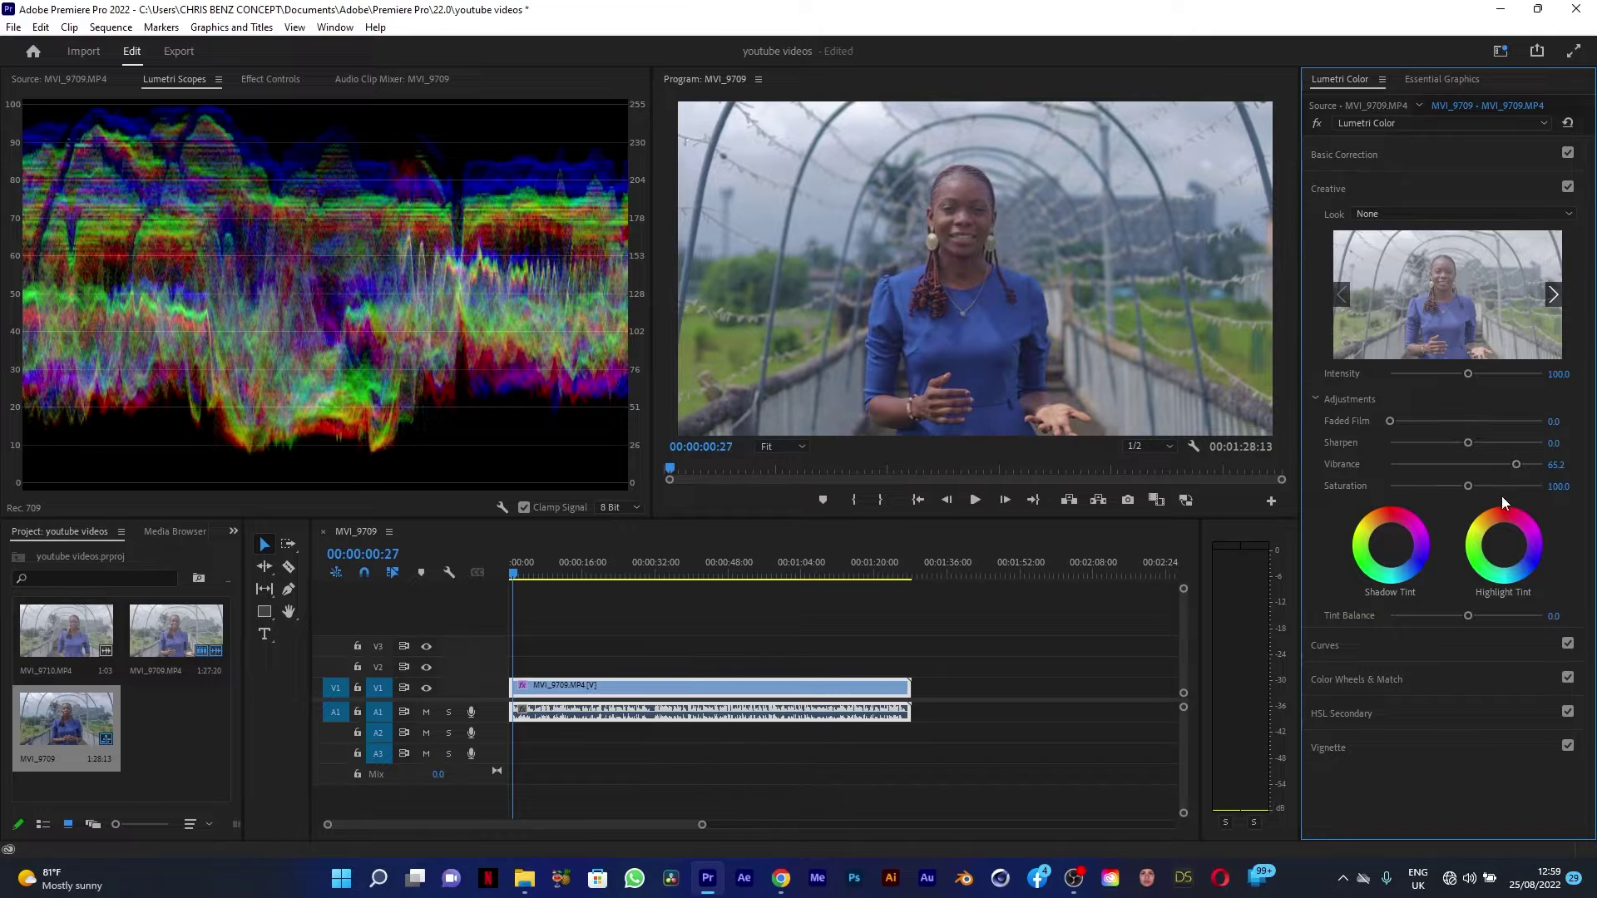
left_click(1494, 442)
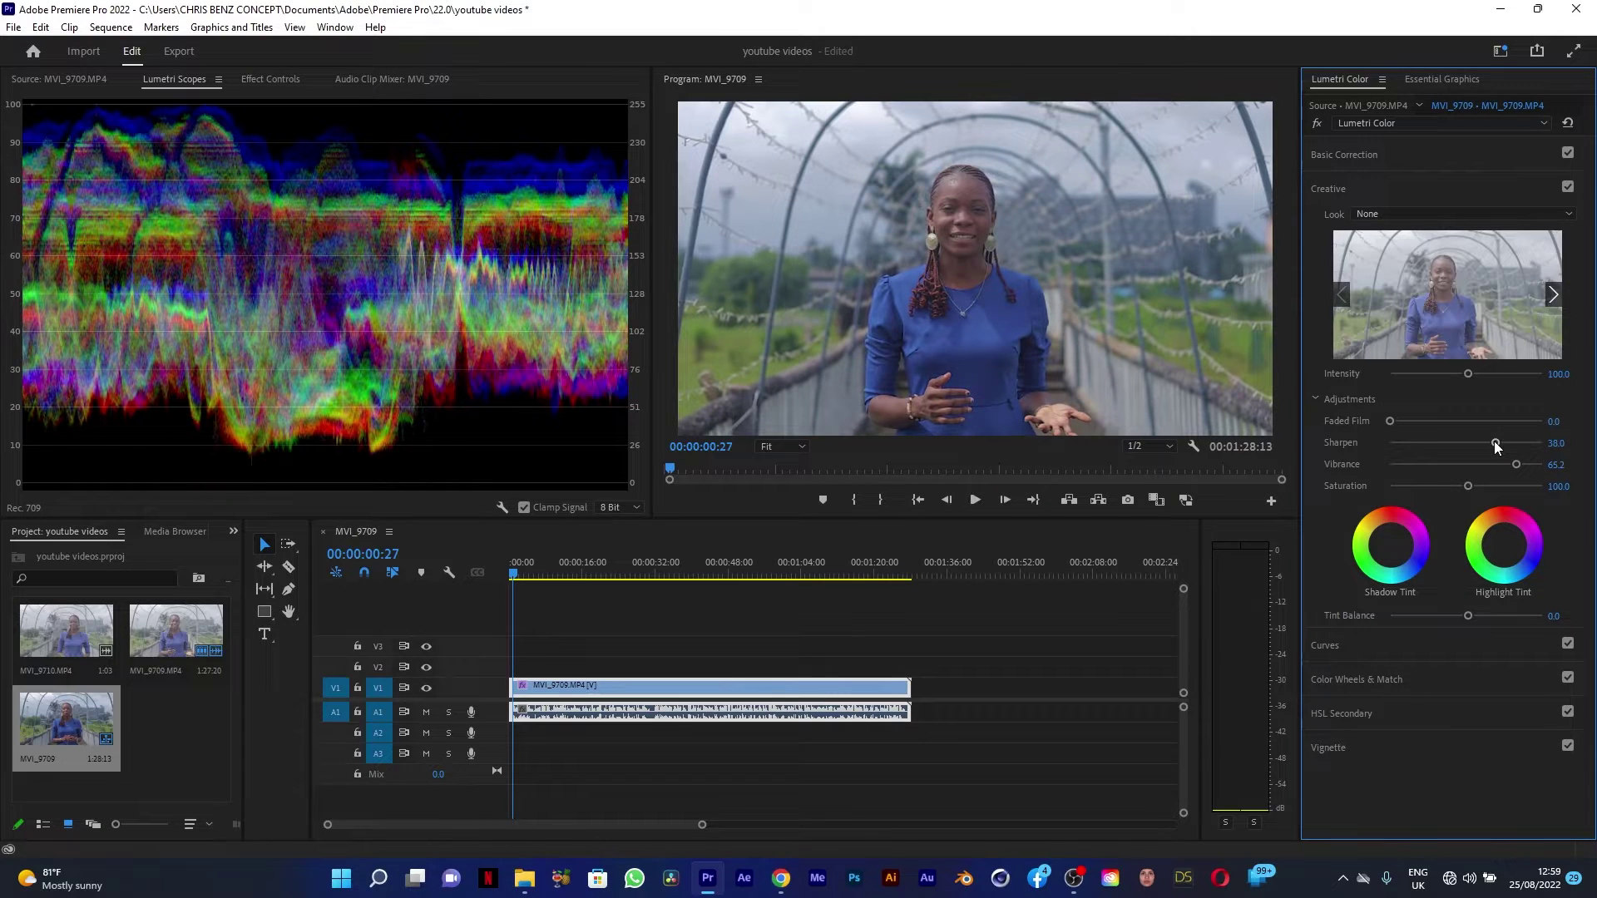
left_click_drag(1494, 443, 1490, 441)
- Sample the woman's forehead skin tone as the HSL Secondary key color and preview the key as a Color/Gray mask
left_click(1381, 708)
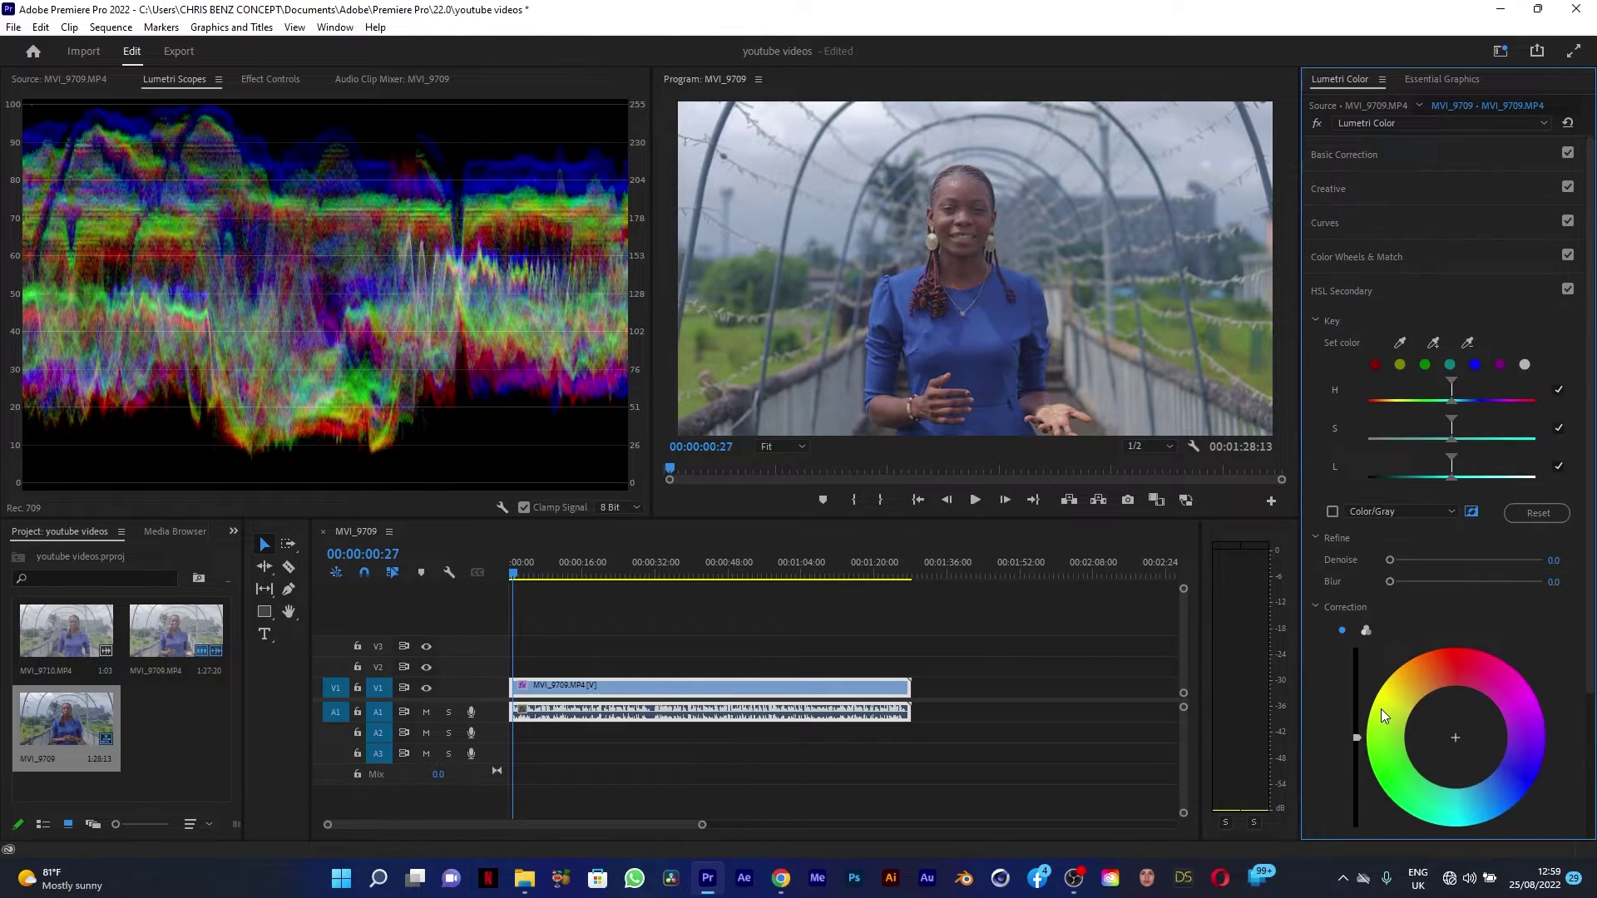
left_click(1401, 341)
left_click(963, 180)
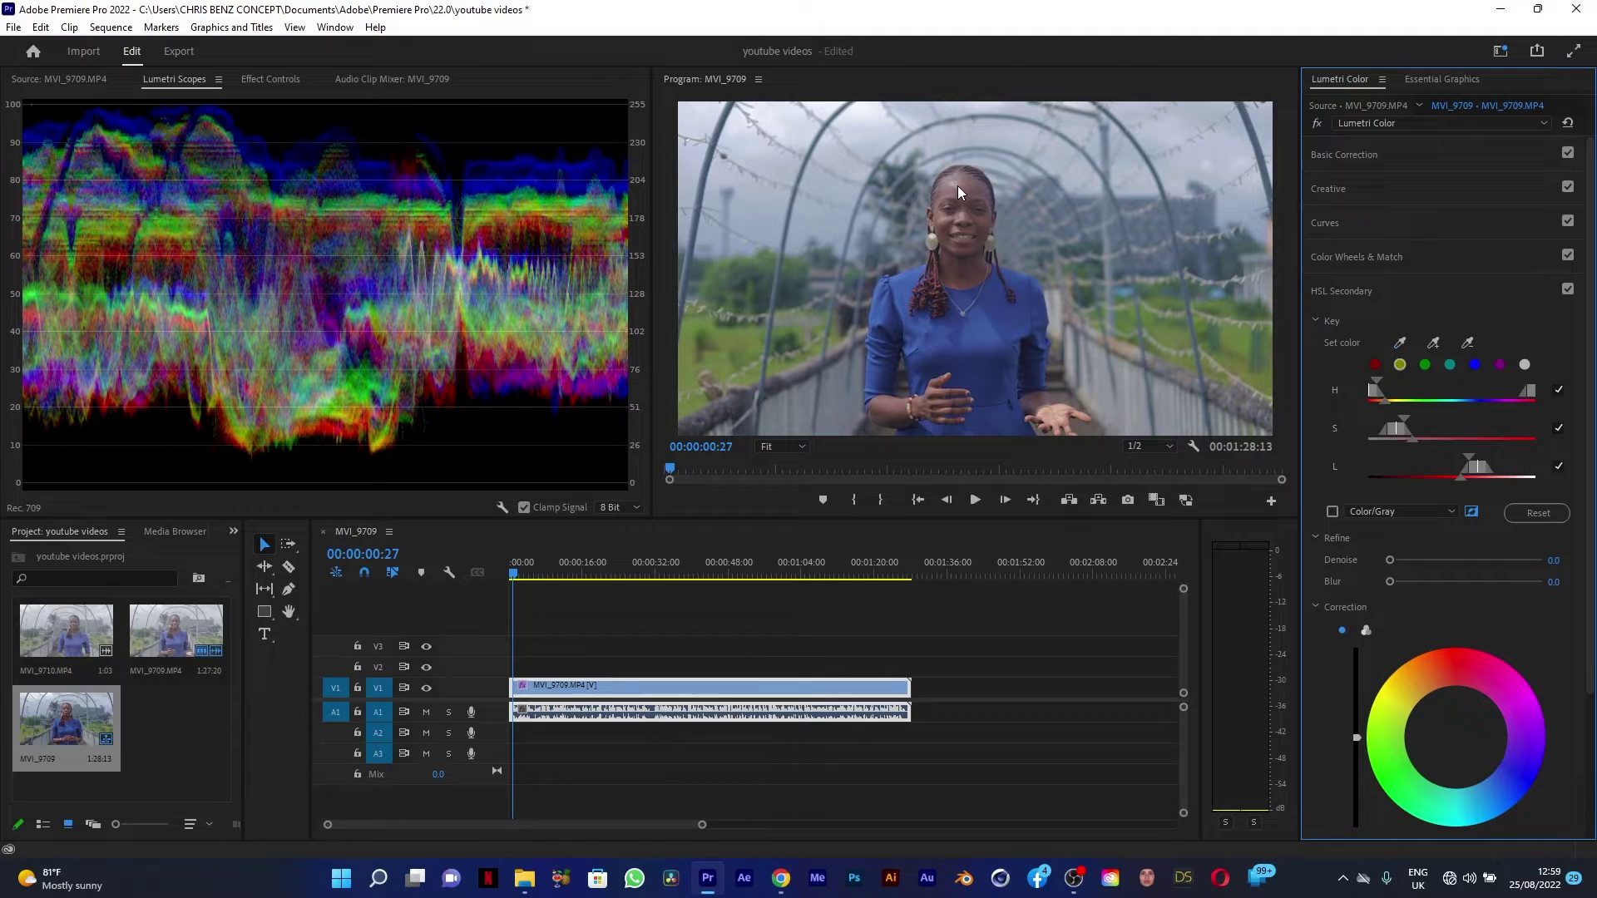
left_click(1333, 513)
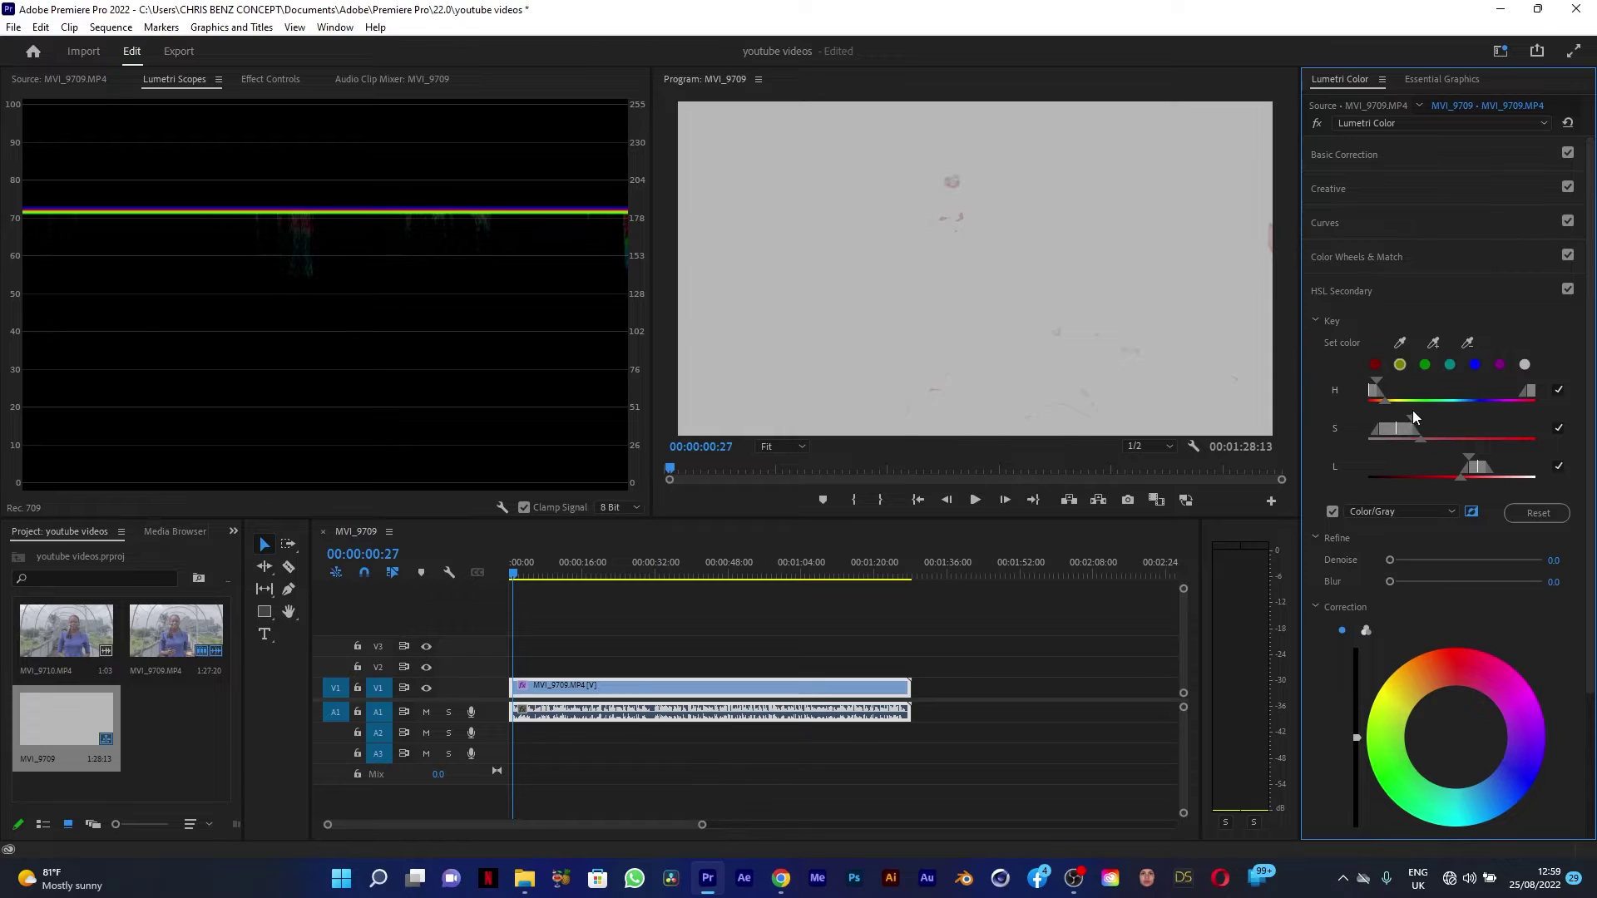
- Widen the skin key's saturation, luminance and hue ranges, and refine it with Denoise 41.3 and Blur 9.1
left_click_drag(1412, 414, 1484, 406)
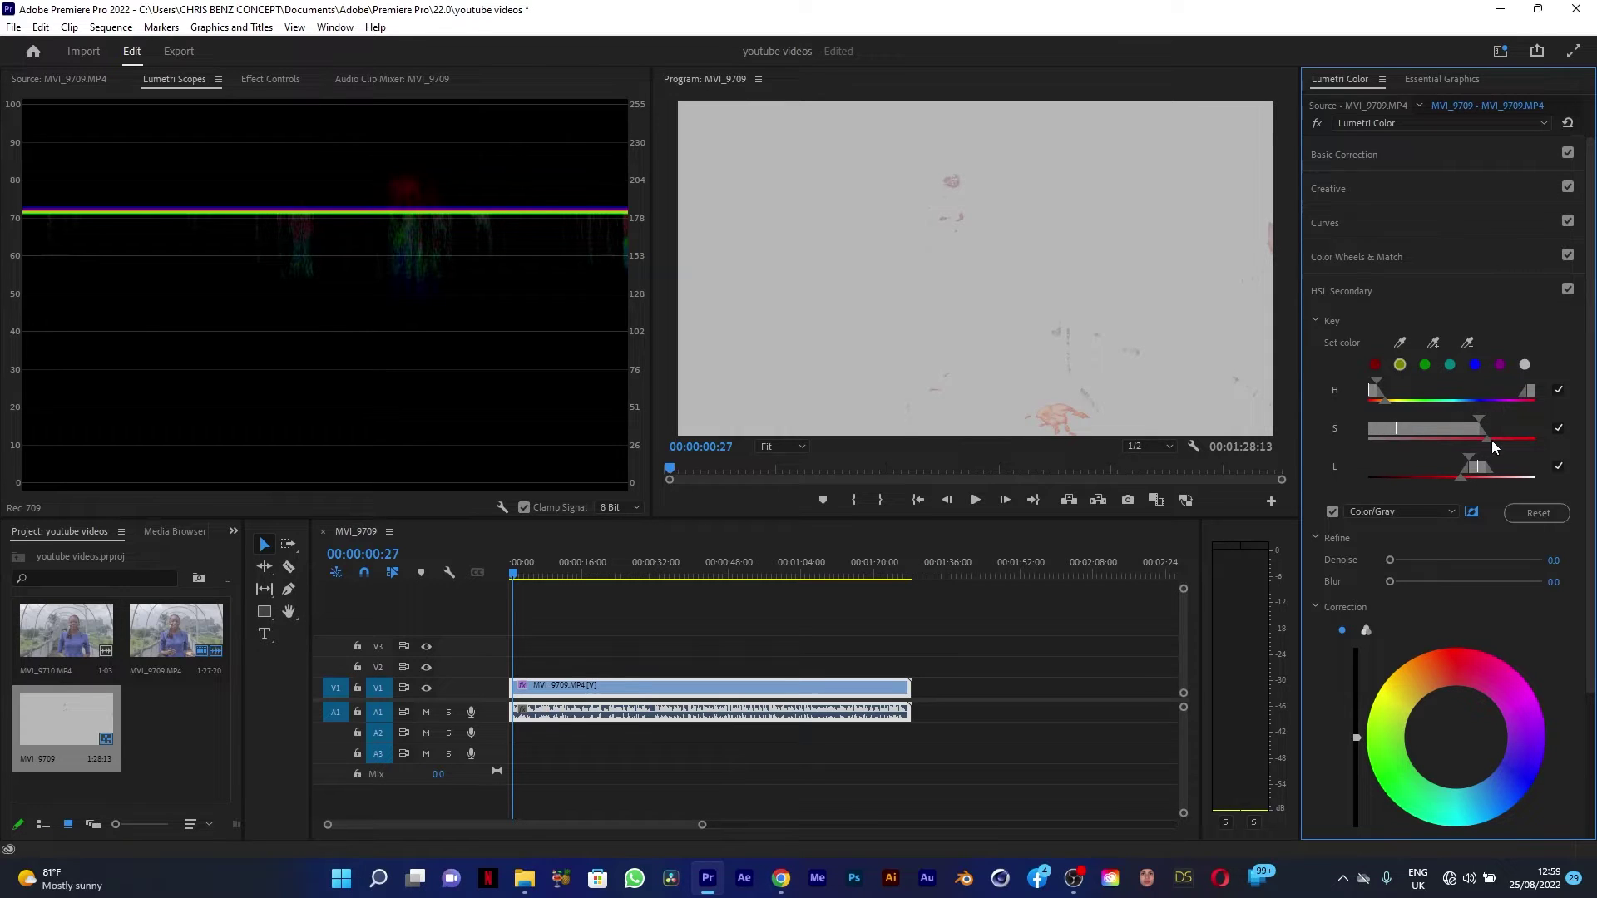
left_click_drag(1490, 442, 1537, 438)
left_click_drag(1456, 479, 1392, 507)
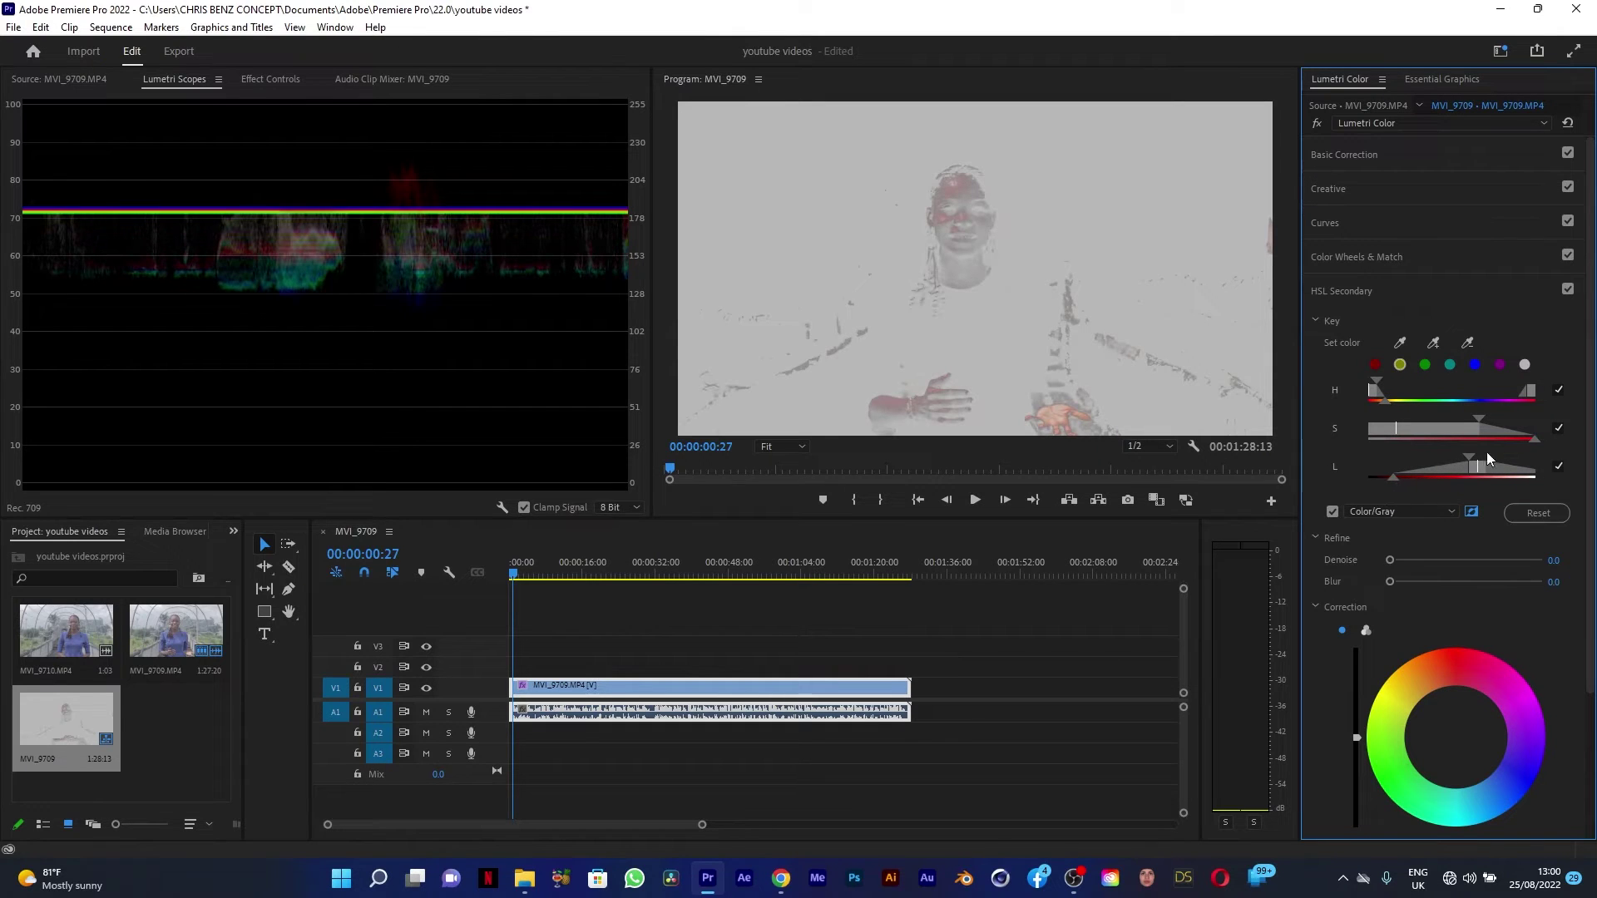
left_click_drag(1470, 454, 1391, 496)
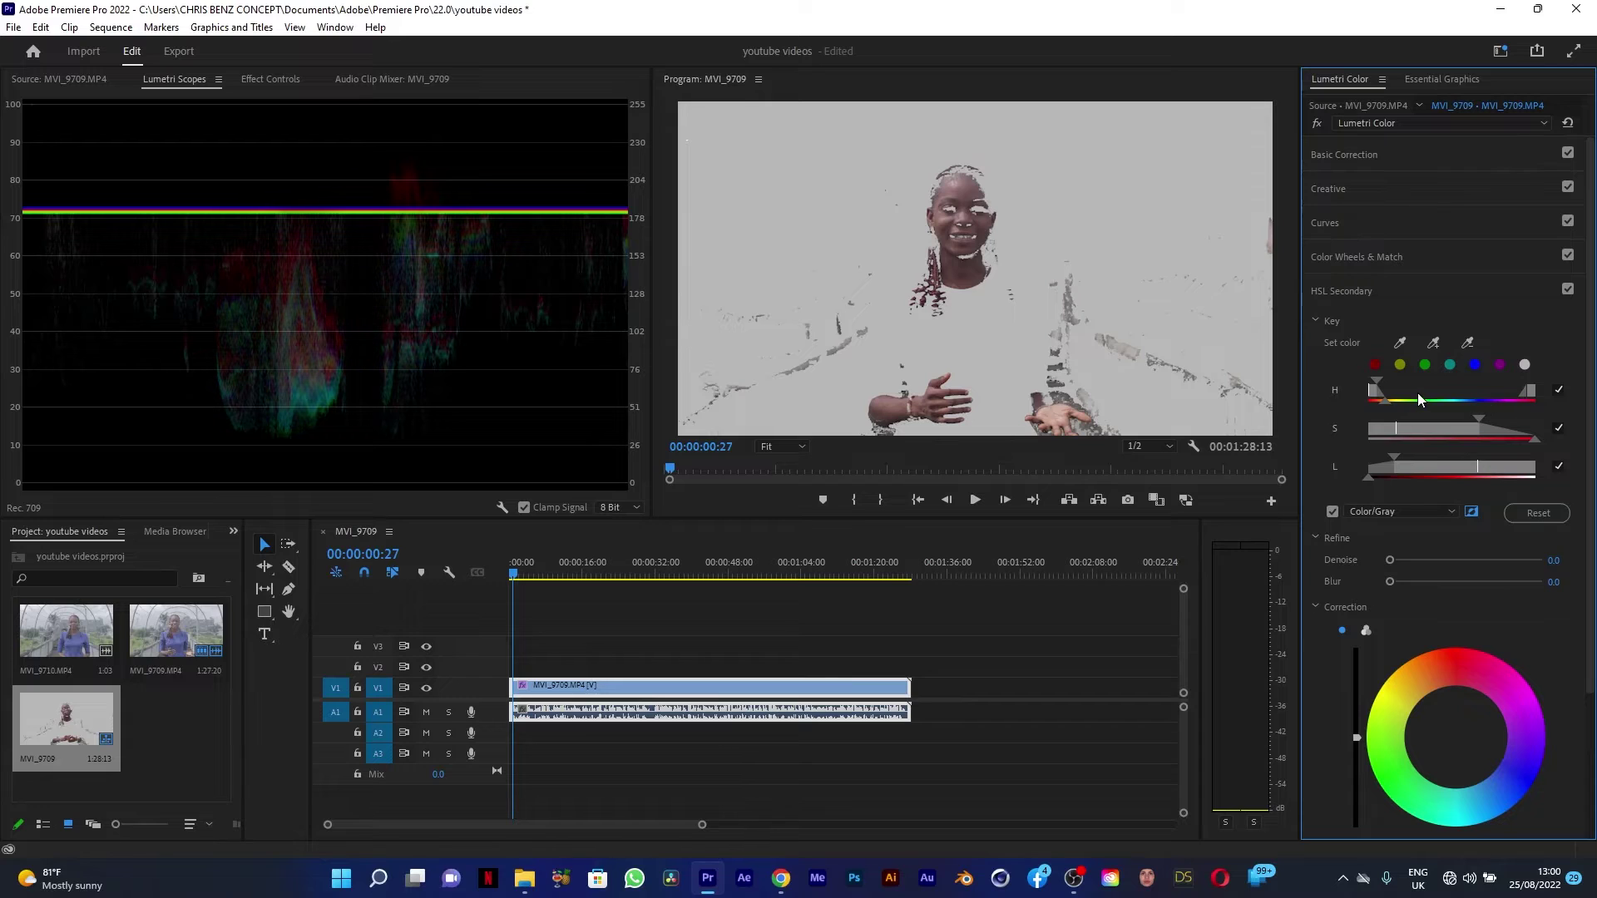
left_click_drag(1384, 398, 1418, 382)
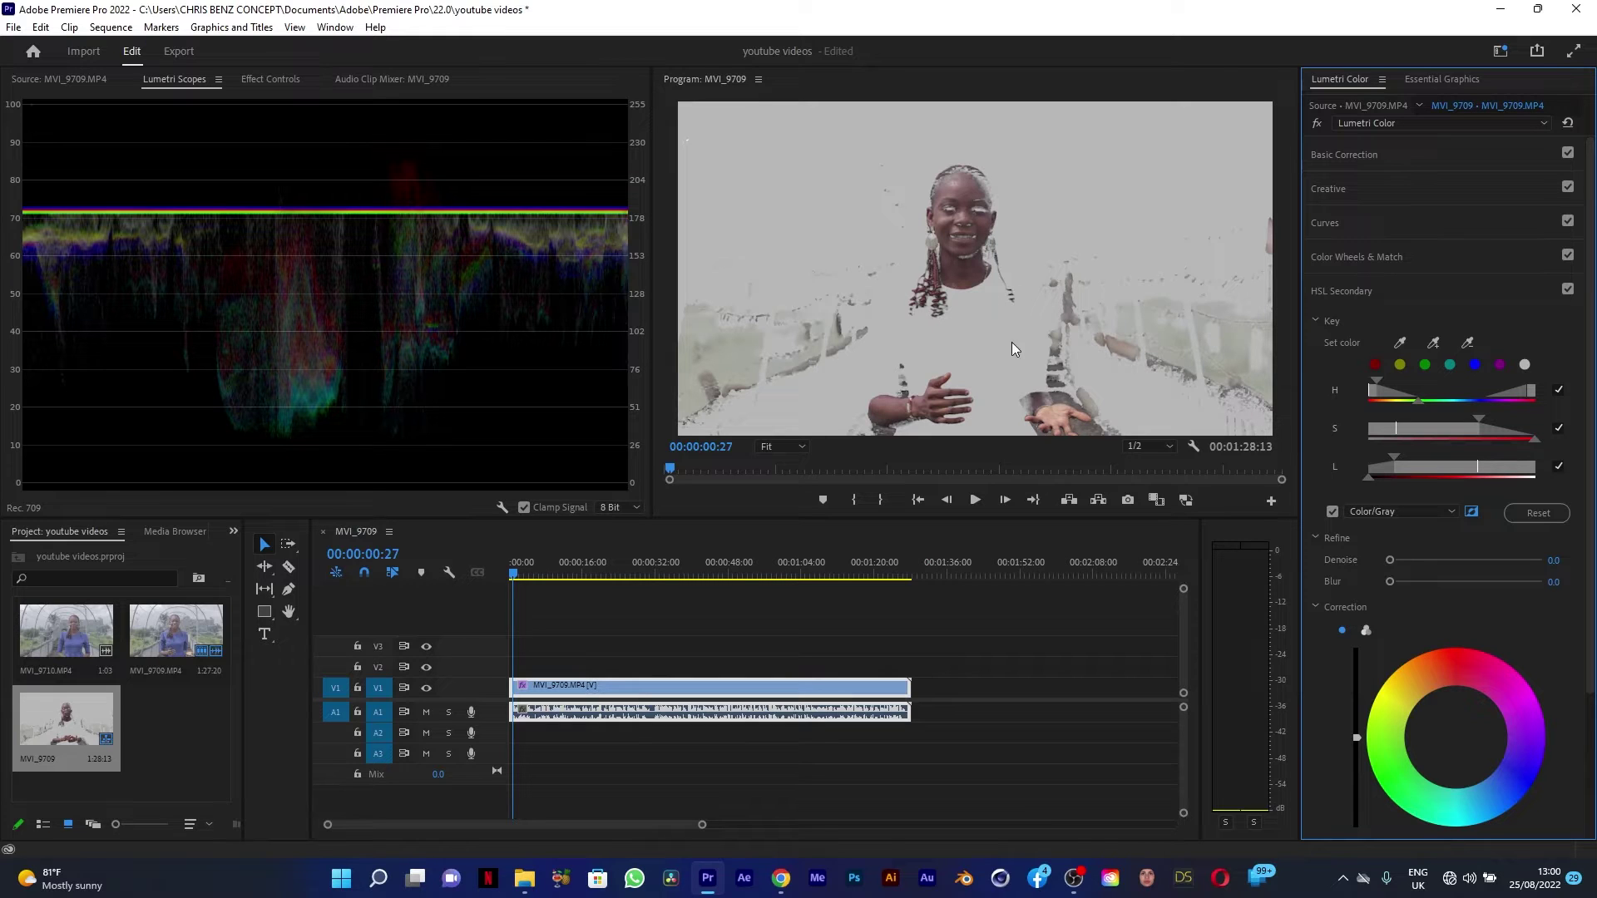
mouse_move(1439, 556)
left_mouse_down()
mouse_move(1453, 560)
mouse_move(1434, 581)
left_mouse_up()
left_click(1438, 582)
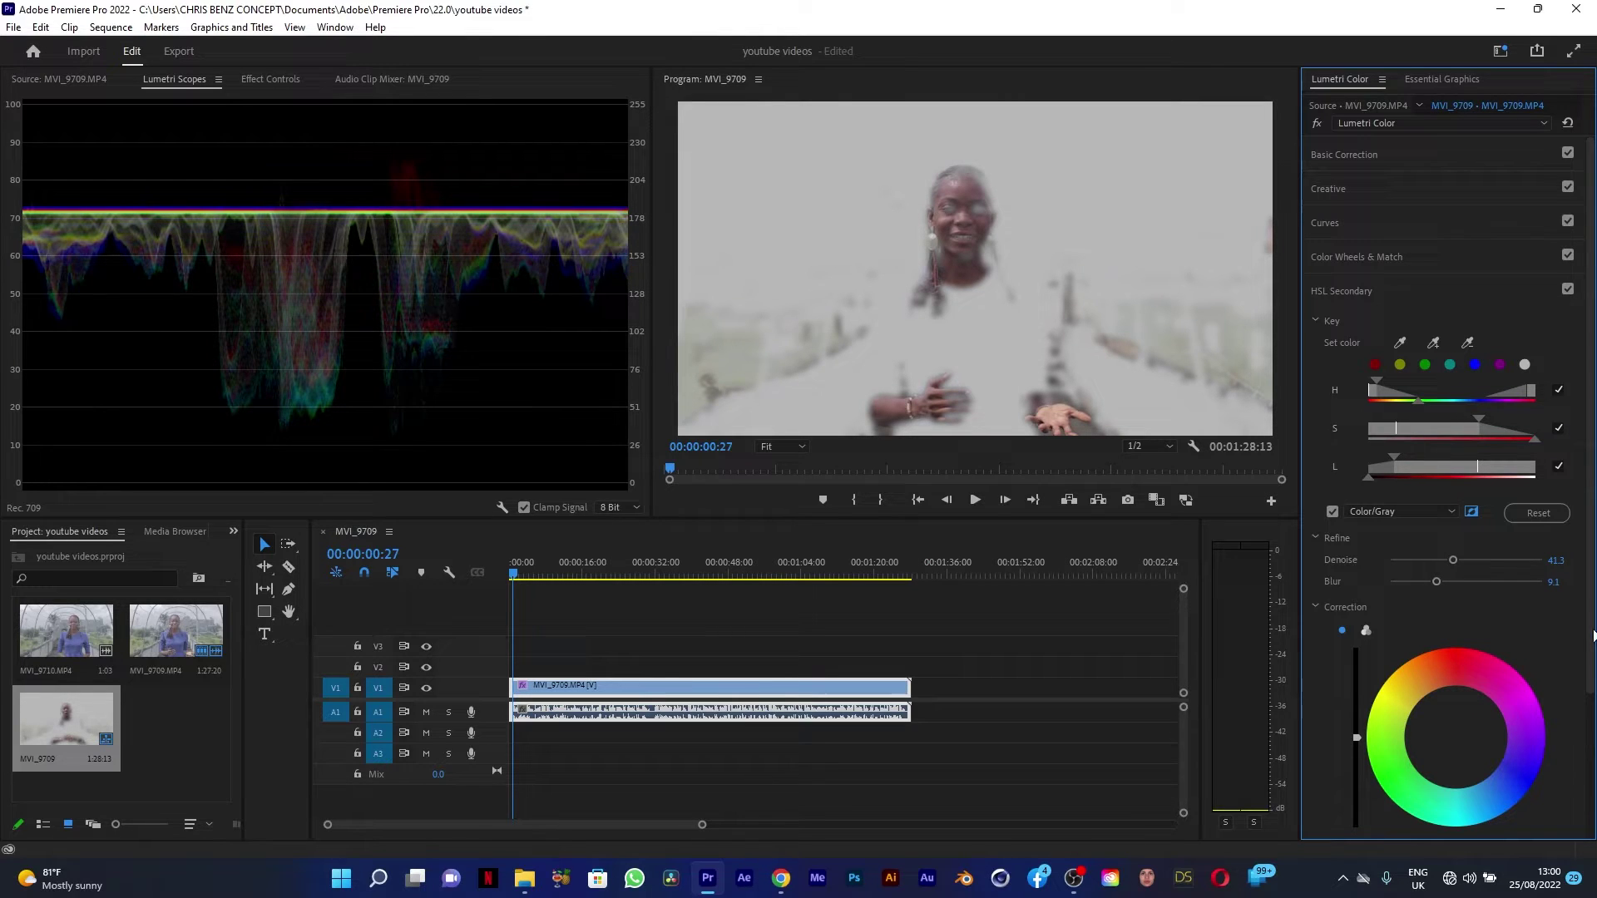
- Shift the HSL Secondary correction wheel slightly toward blue, and invert the key to grade everything except the skin with the mask preview off
scroll(1571, 625, "down", 1)
scroll(1572, 632, "down", 3)
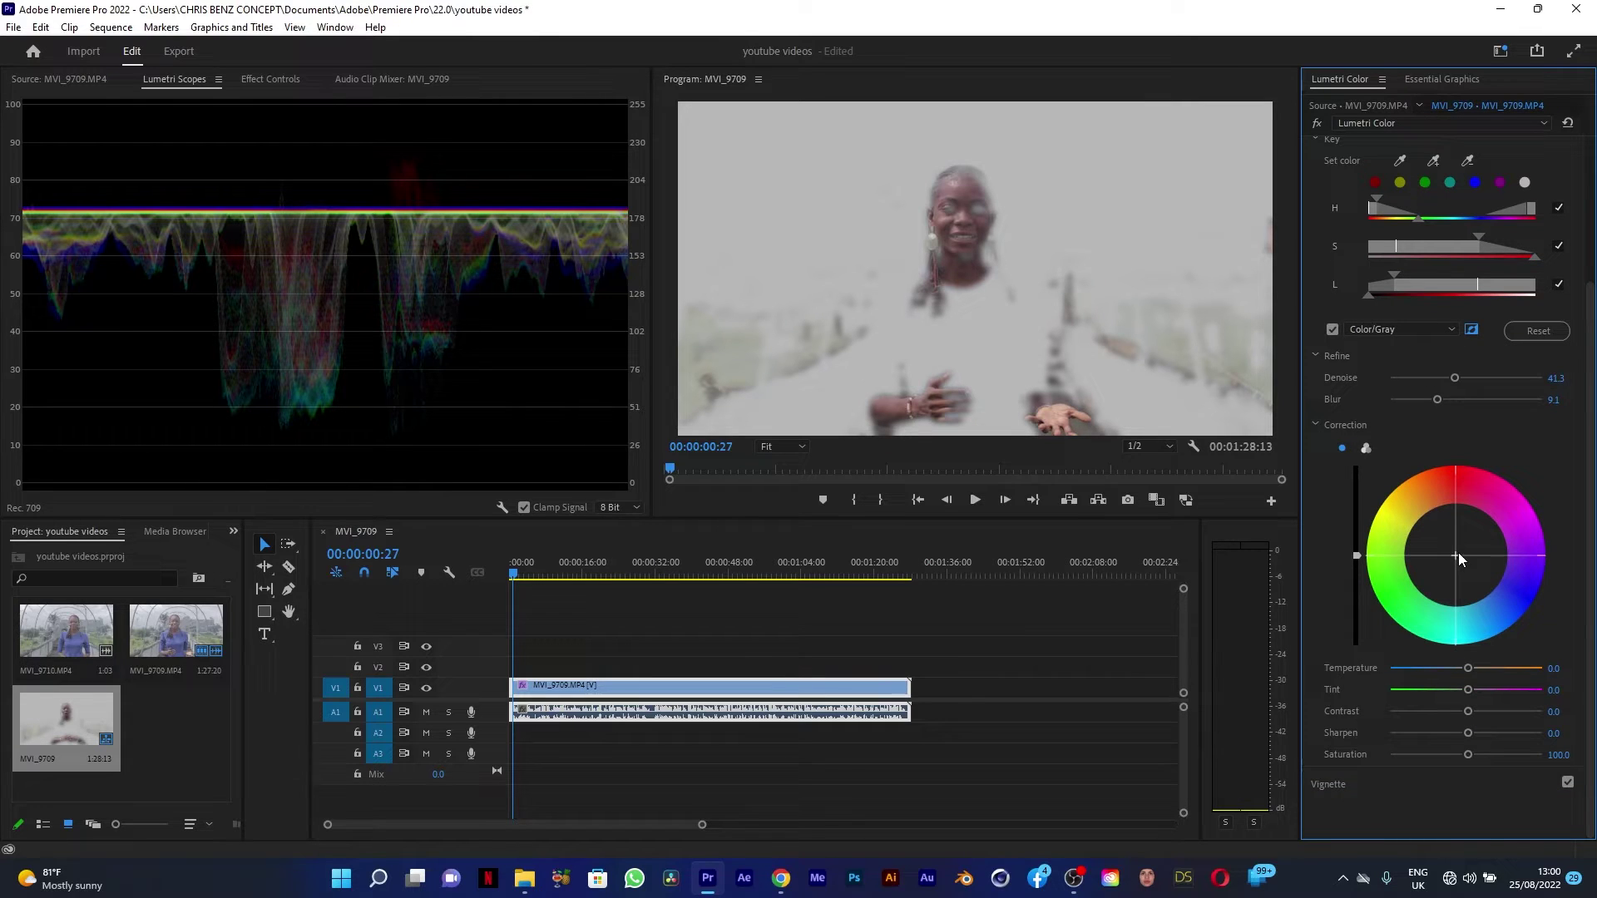
left_click_drag(1456, 555, 1471, 580)
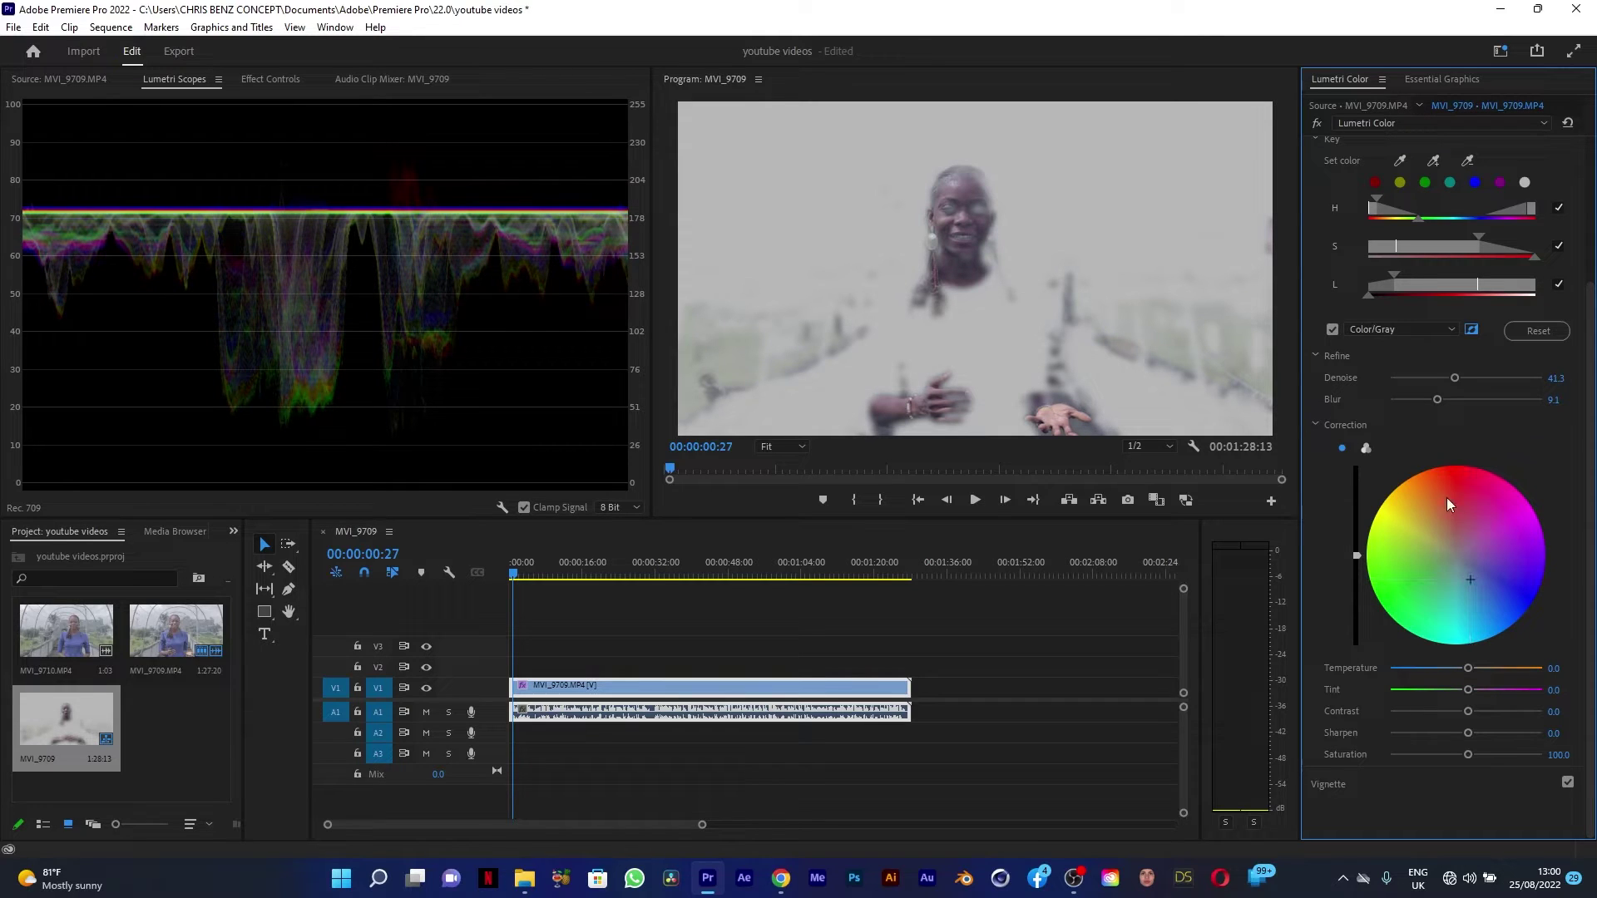
left_click(1470, 330)
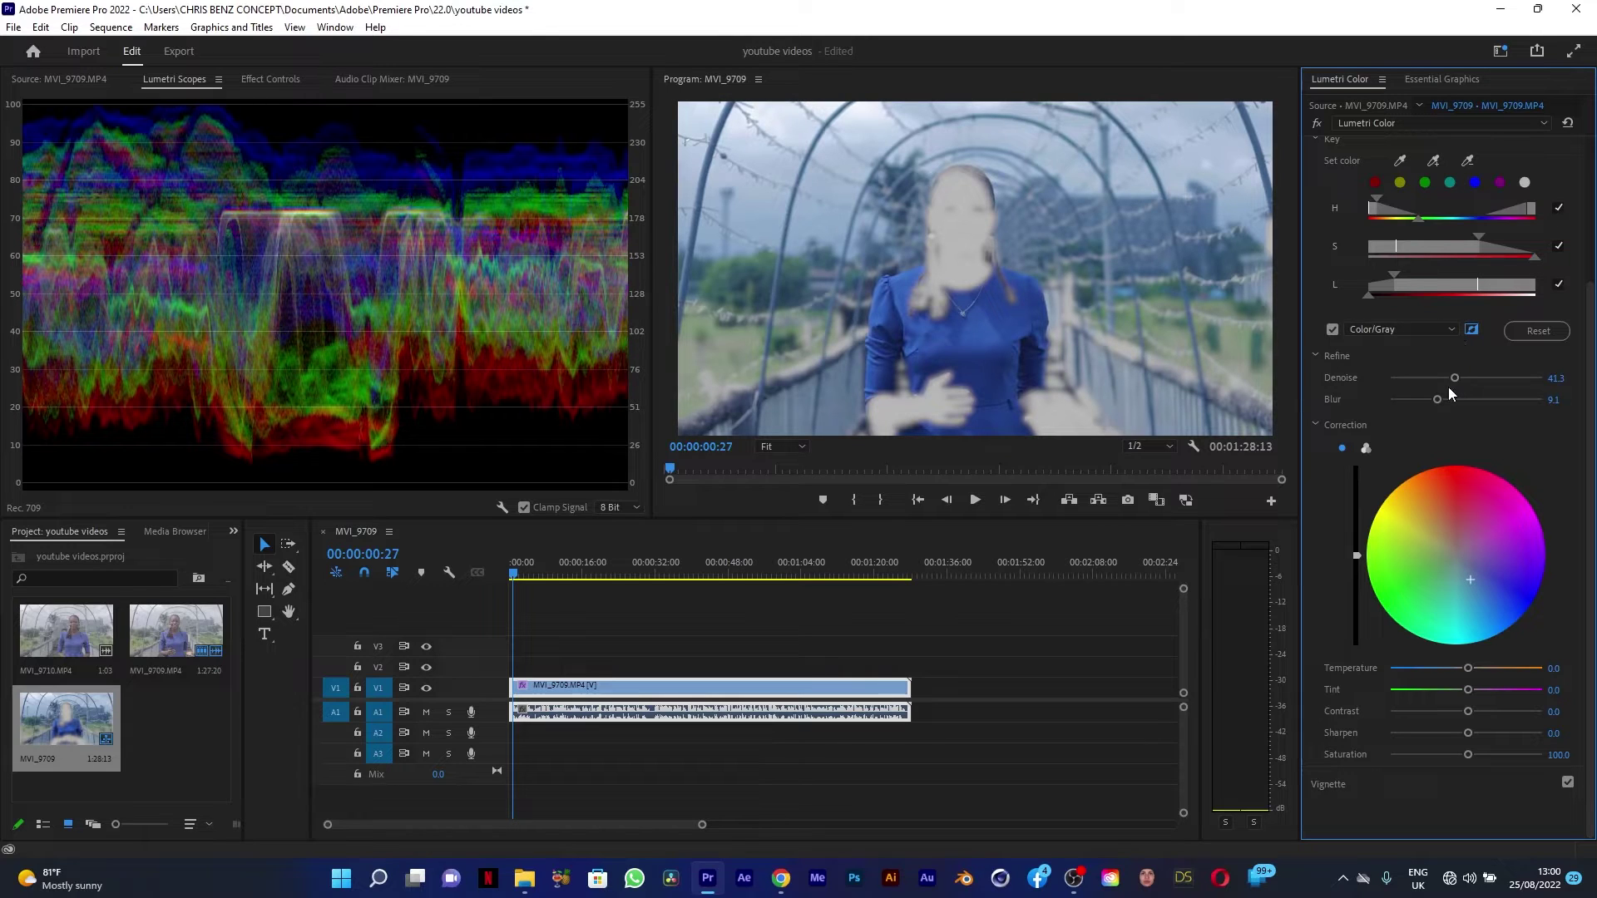
left_click(1333, 330)
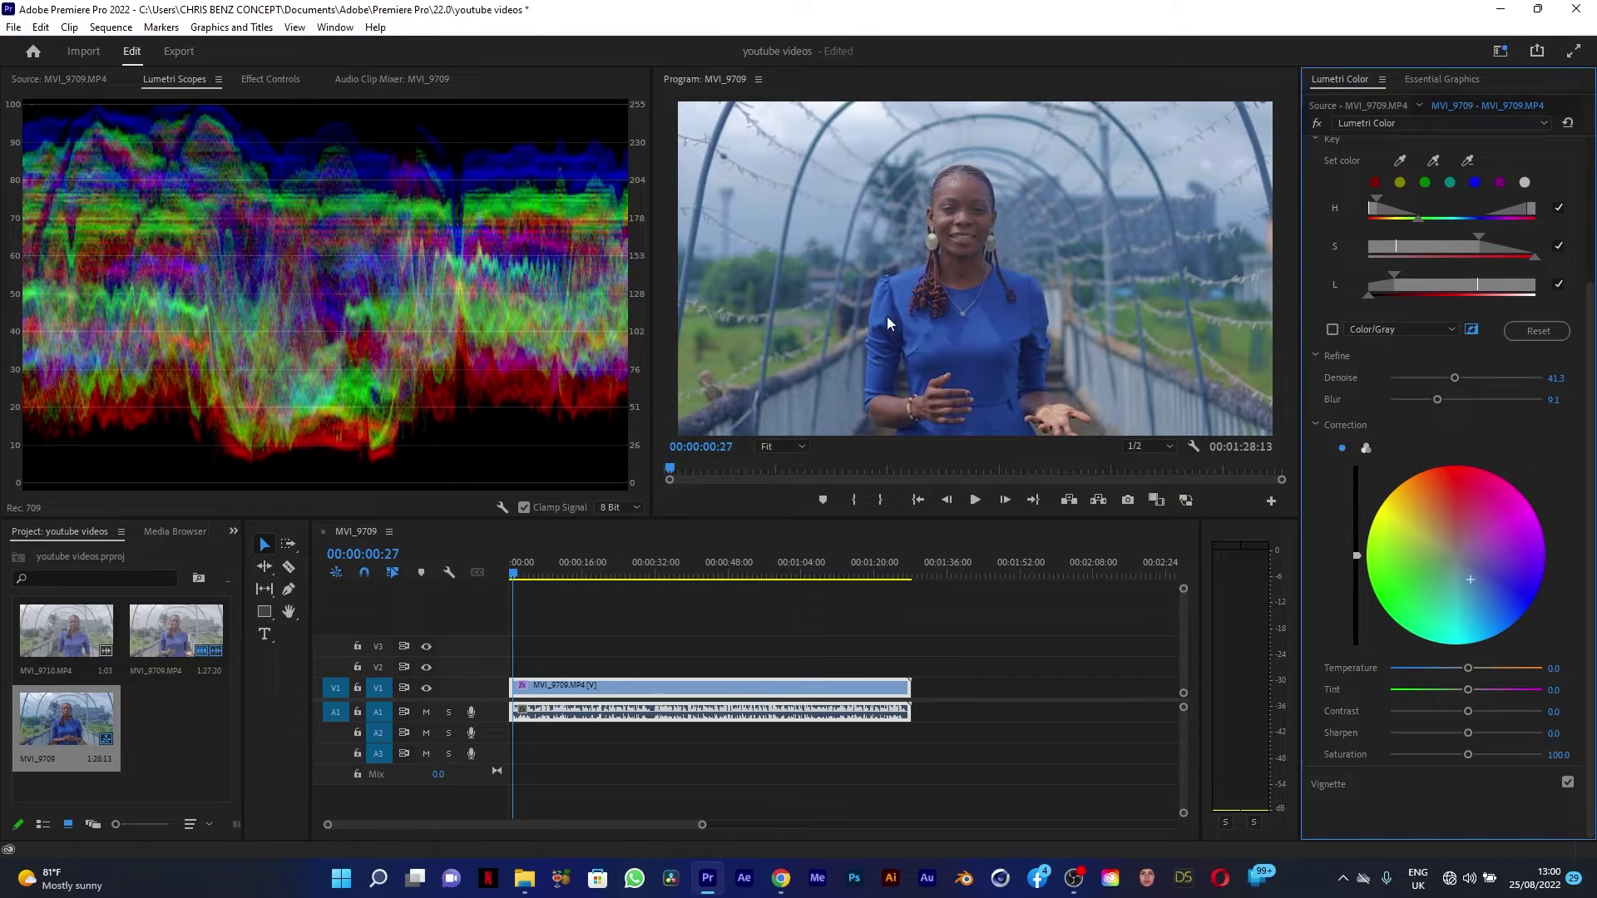
left_click_drag(1471, 581, 1472, 583)
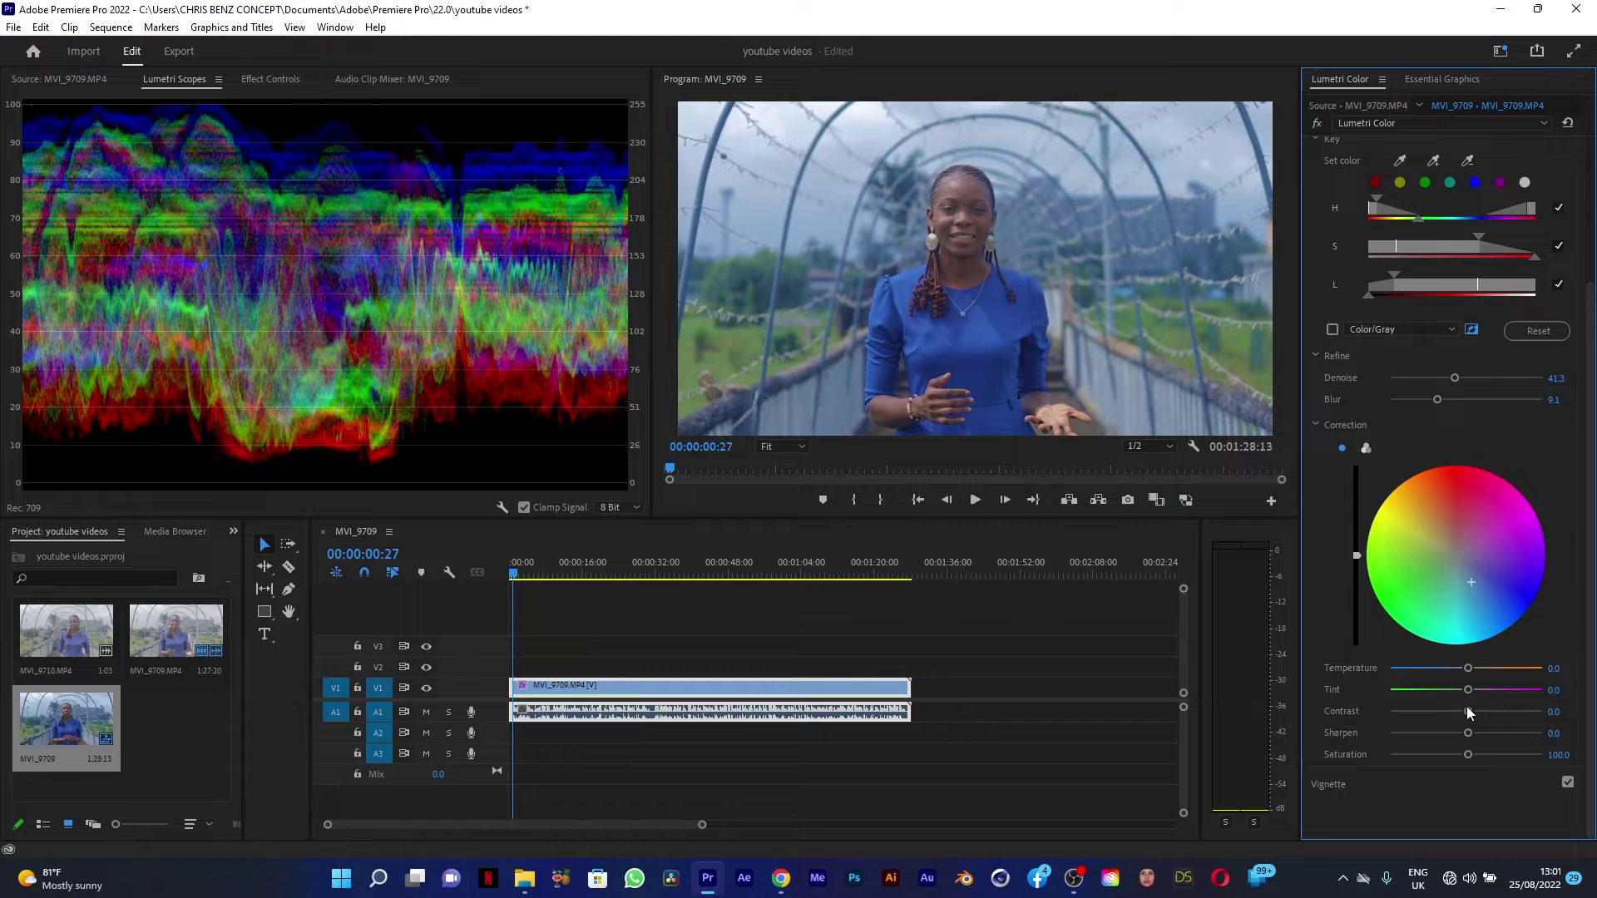
- Set the HSL Secondary correction's contrast to 76.1, sharpen to 47.8 and saturation to 112.0
left_click_drag(1471, 712, 1515, 722)
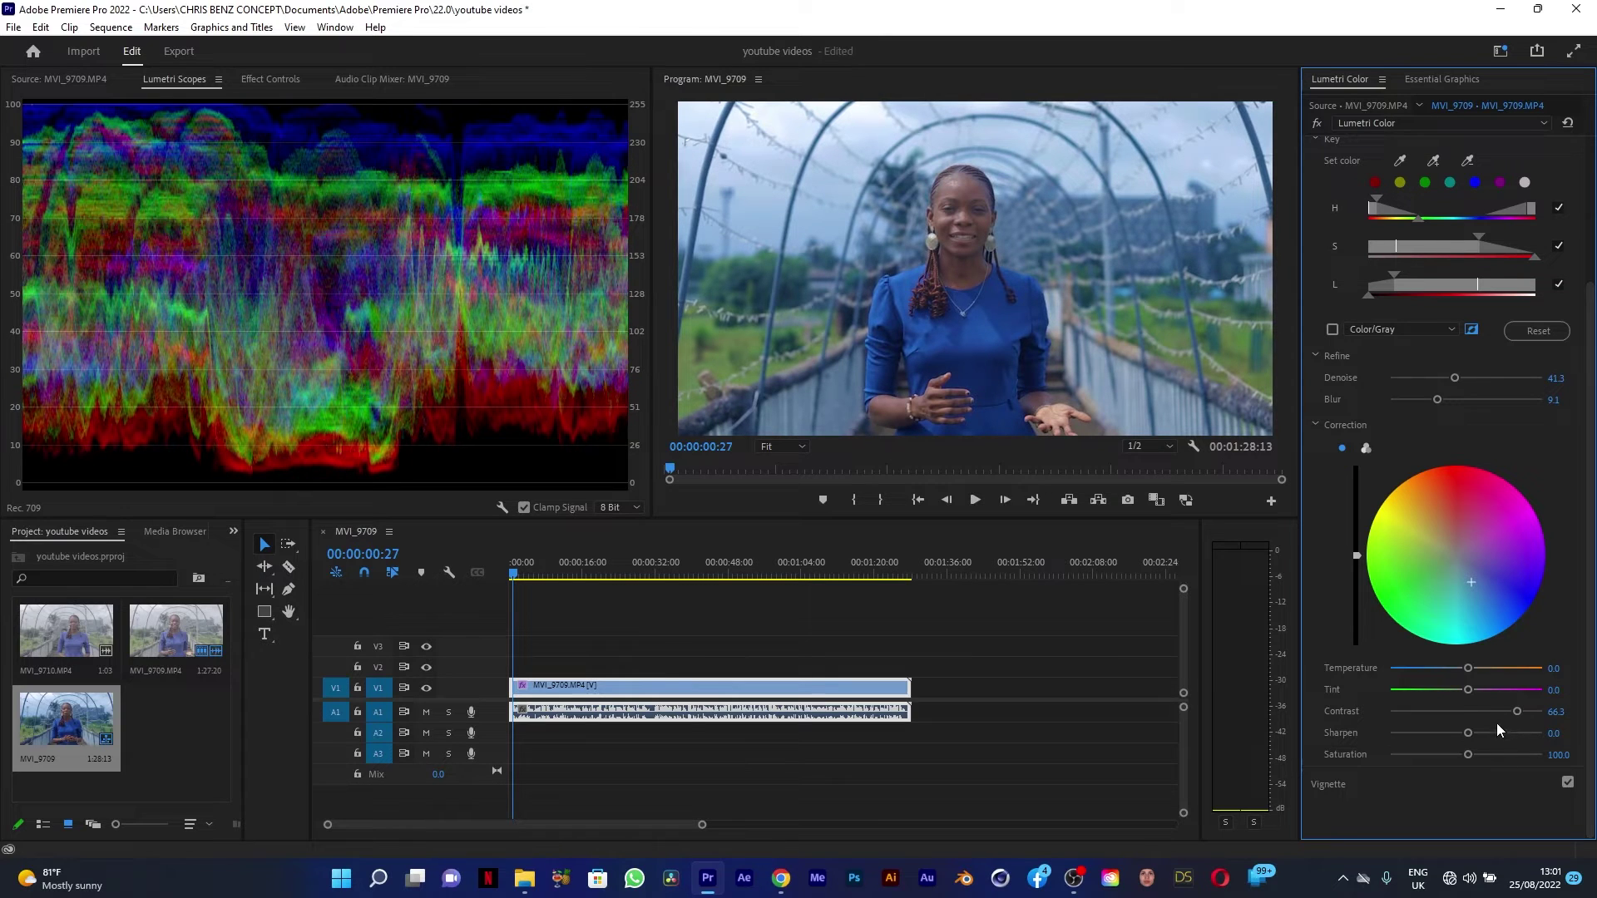
left_click(1503, 734)
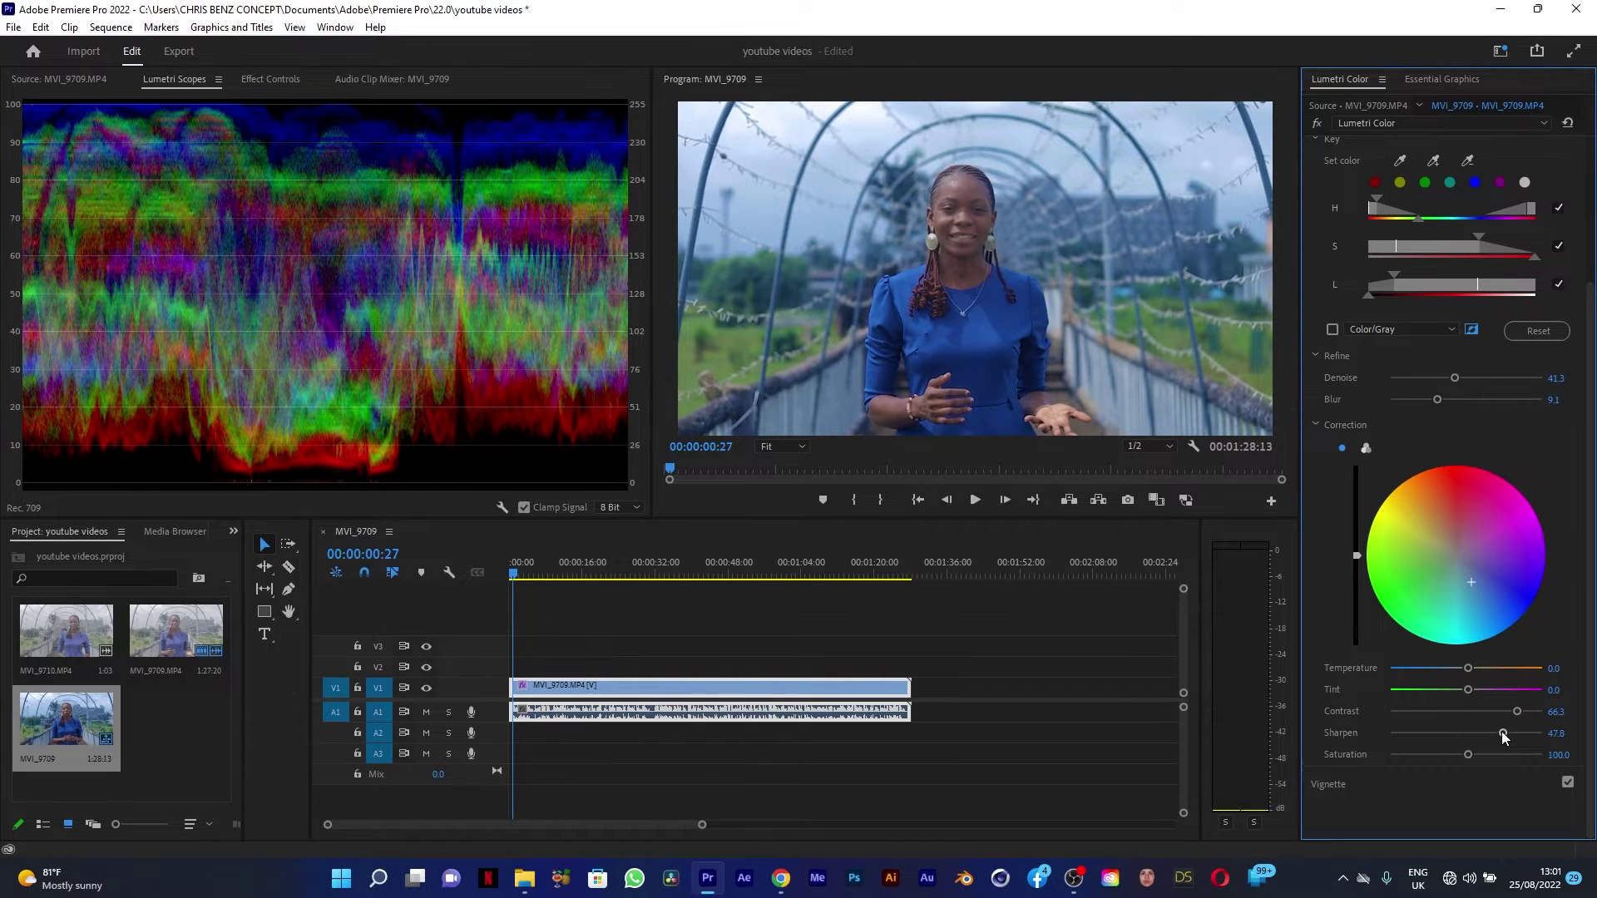
left_click_drag(1469, 754, 1475, 753)
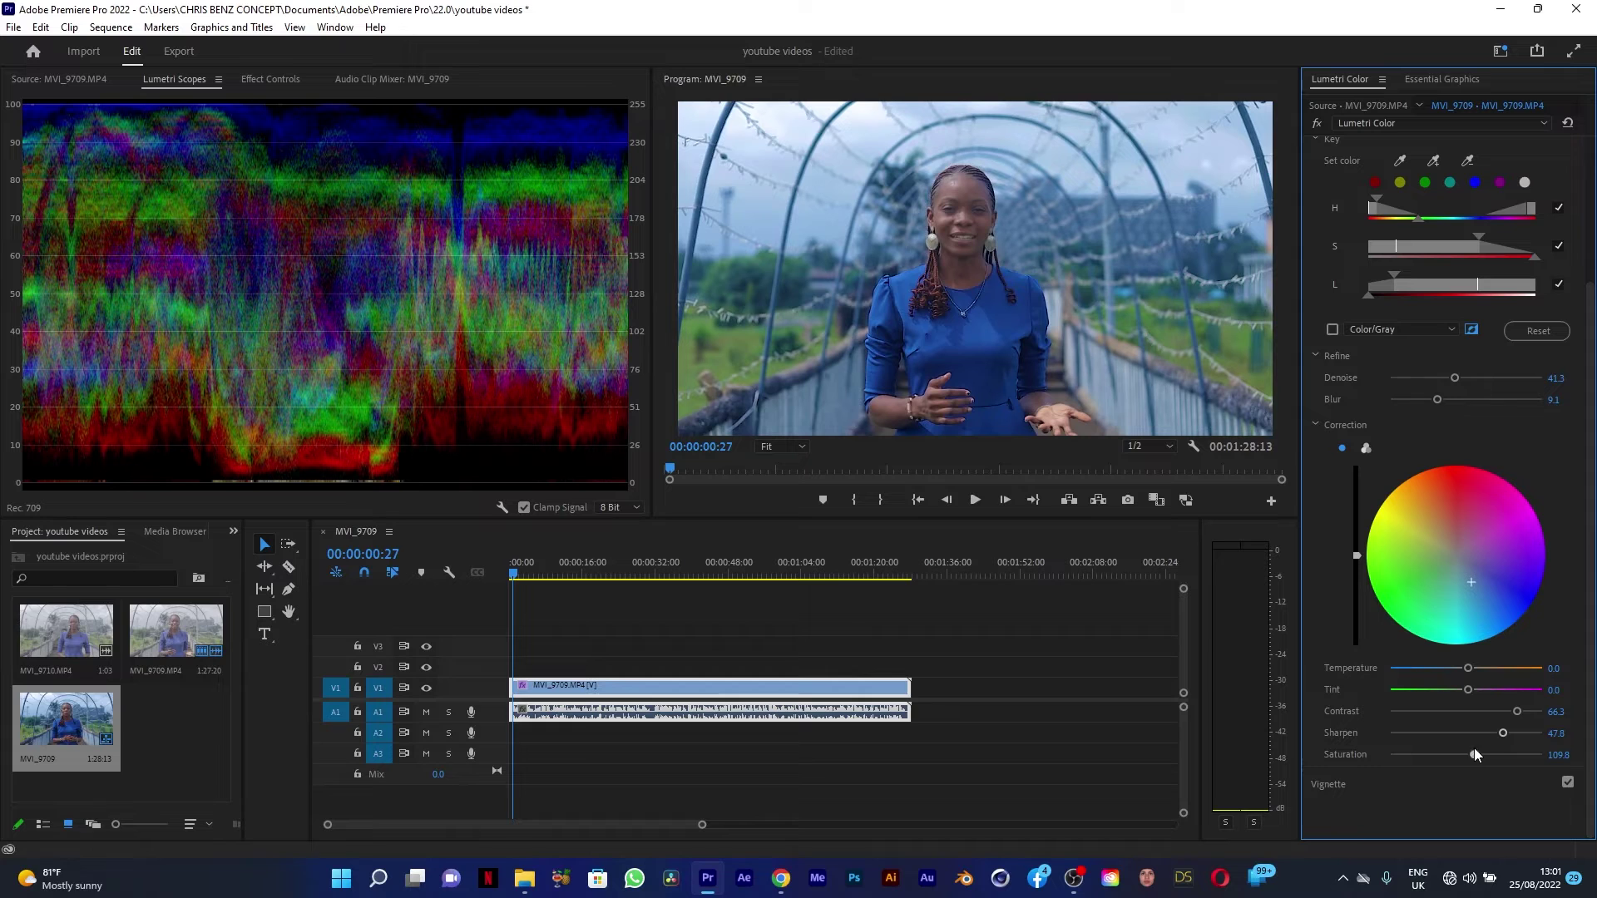
left_click_drag(1529, 707, 1524, 707)
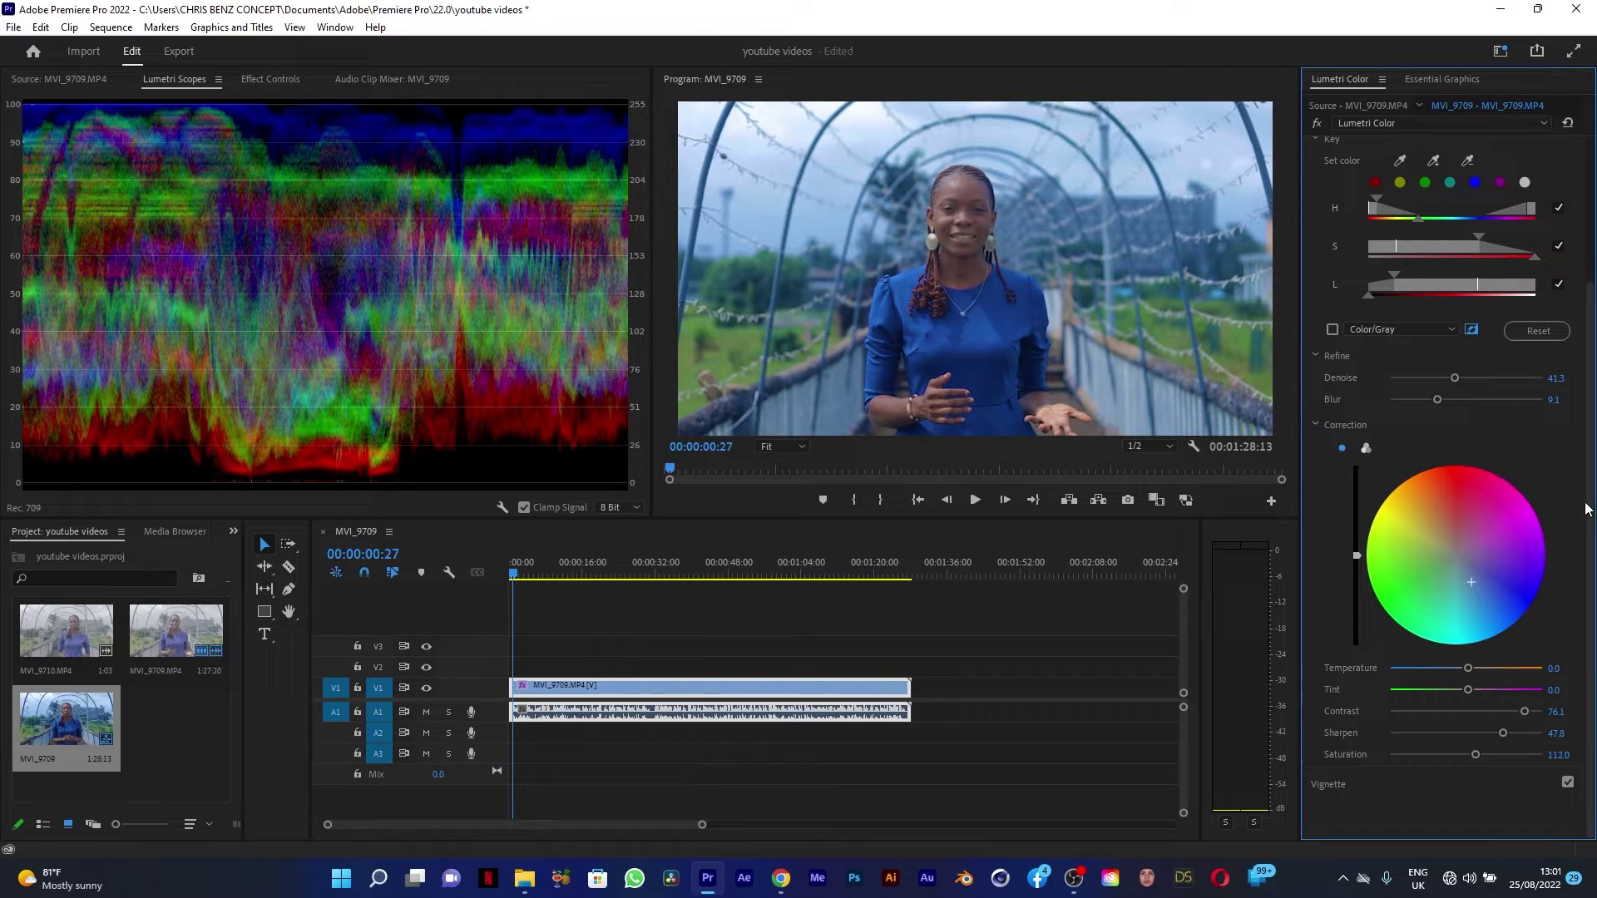
- Compare the image with and without the HSL Secondary correction by disabling and re-enabling it
scroll(1589, 505, "up", 3)
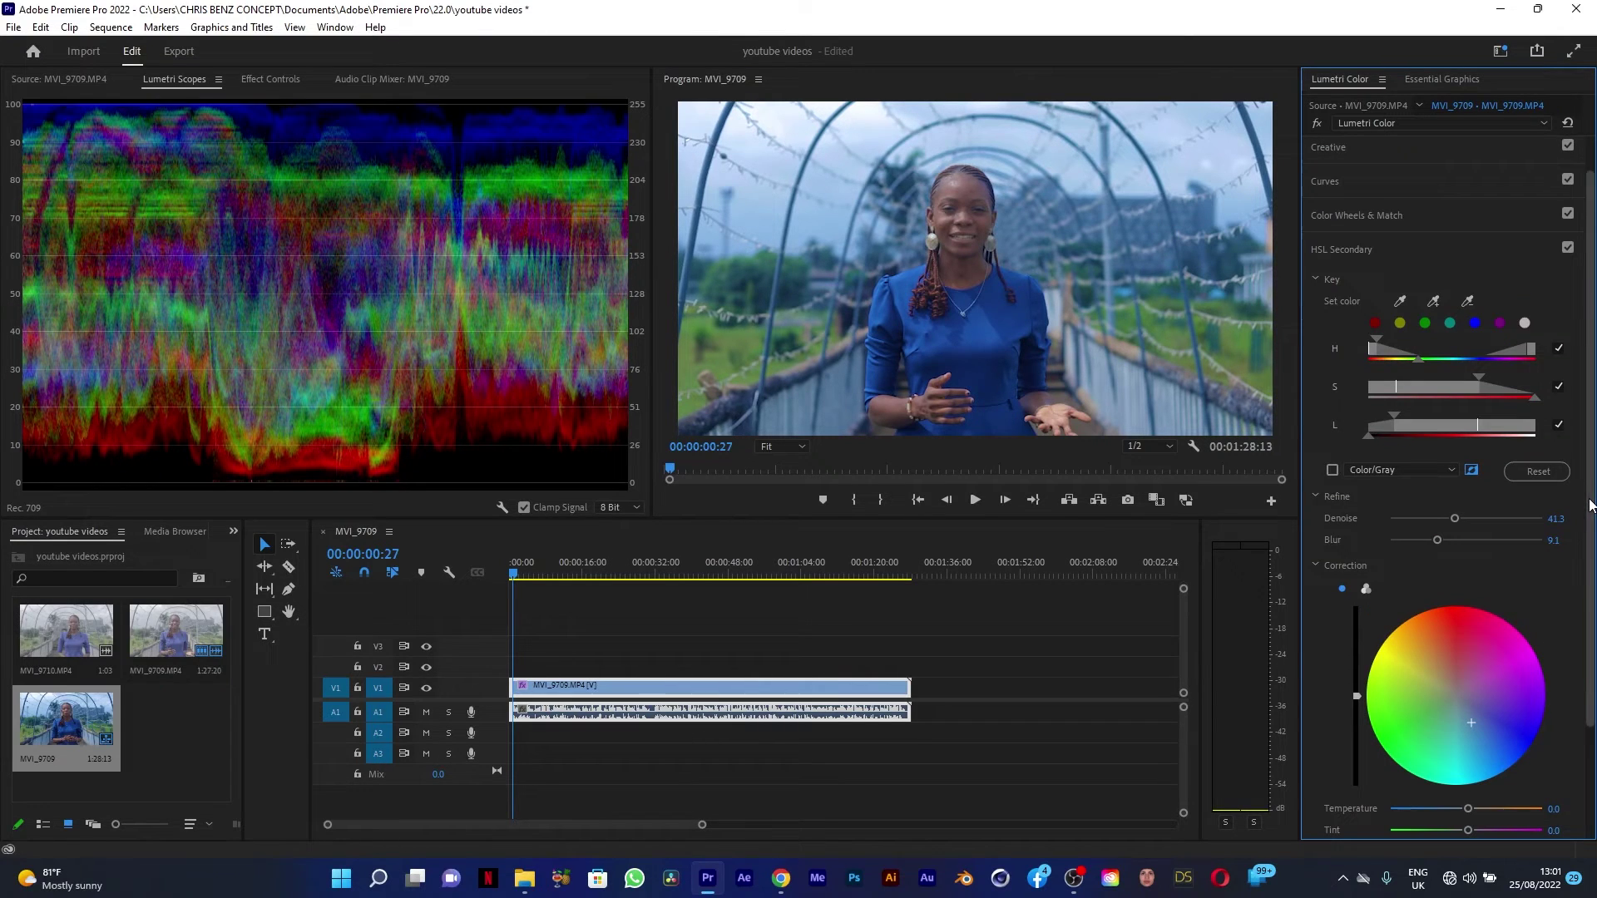
scroll(1589, 505, "up", 1)
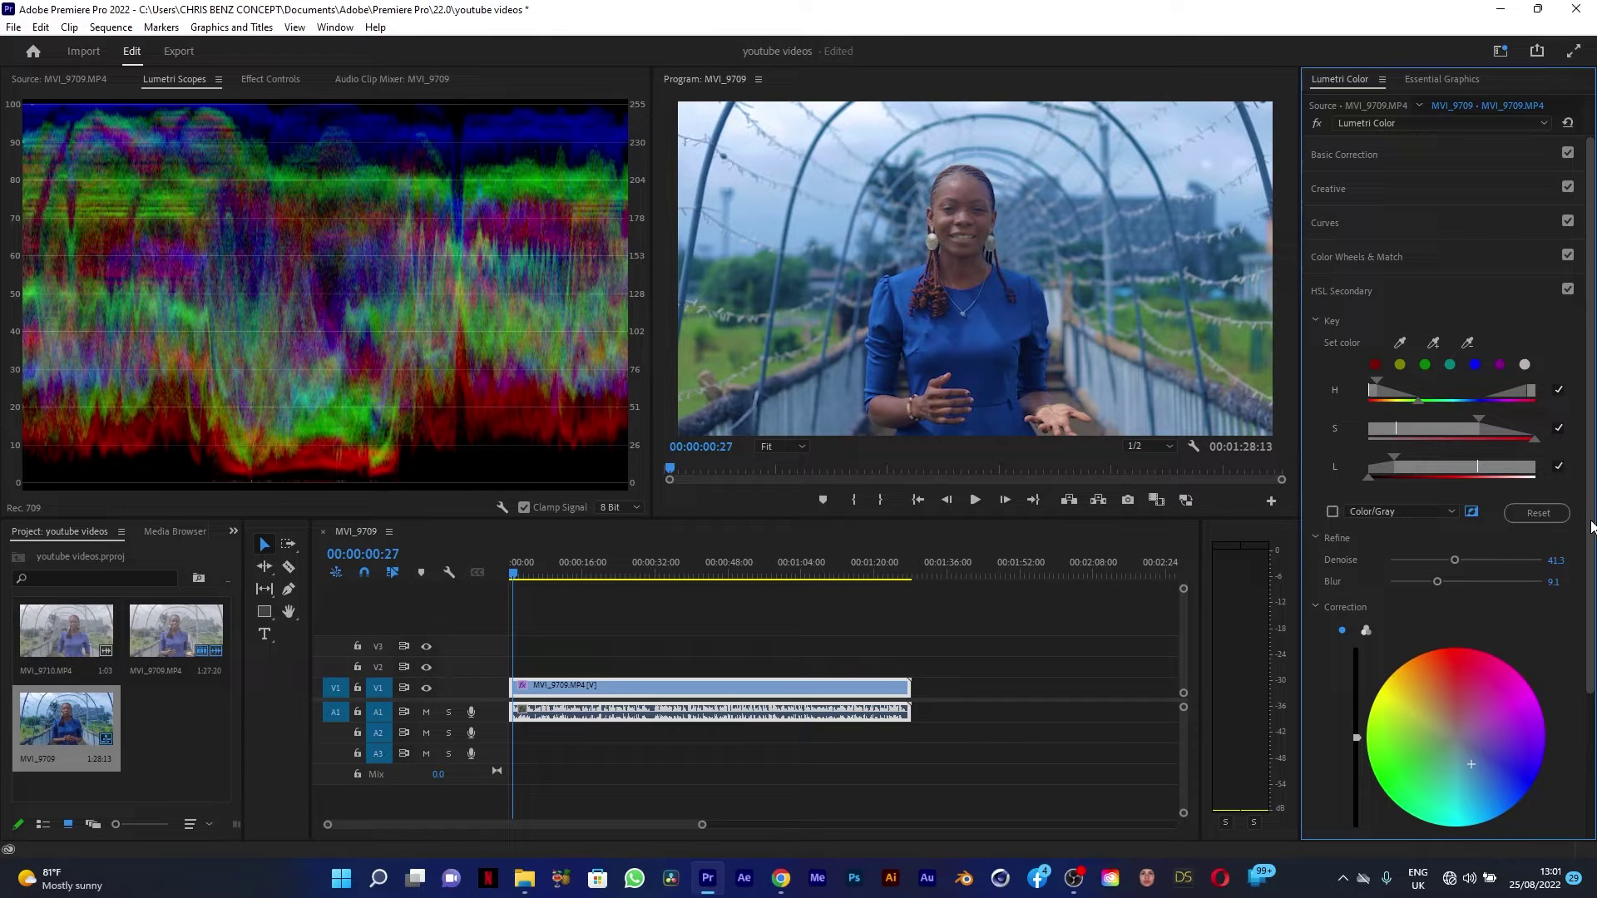
left_click(1568, 289)
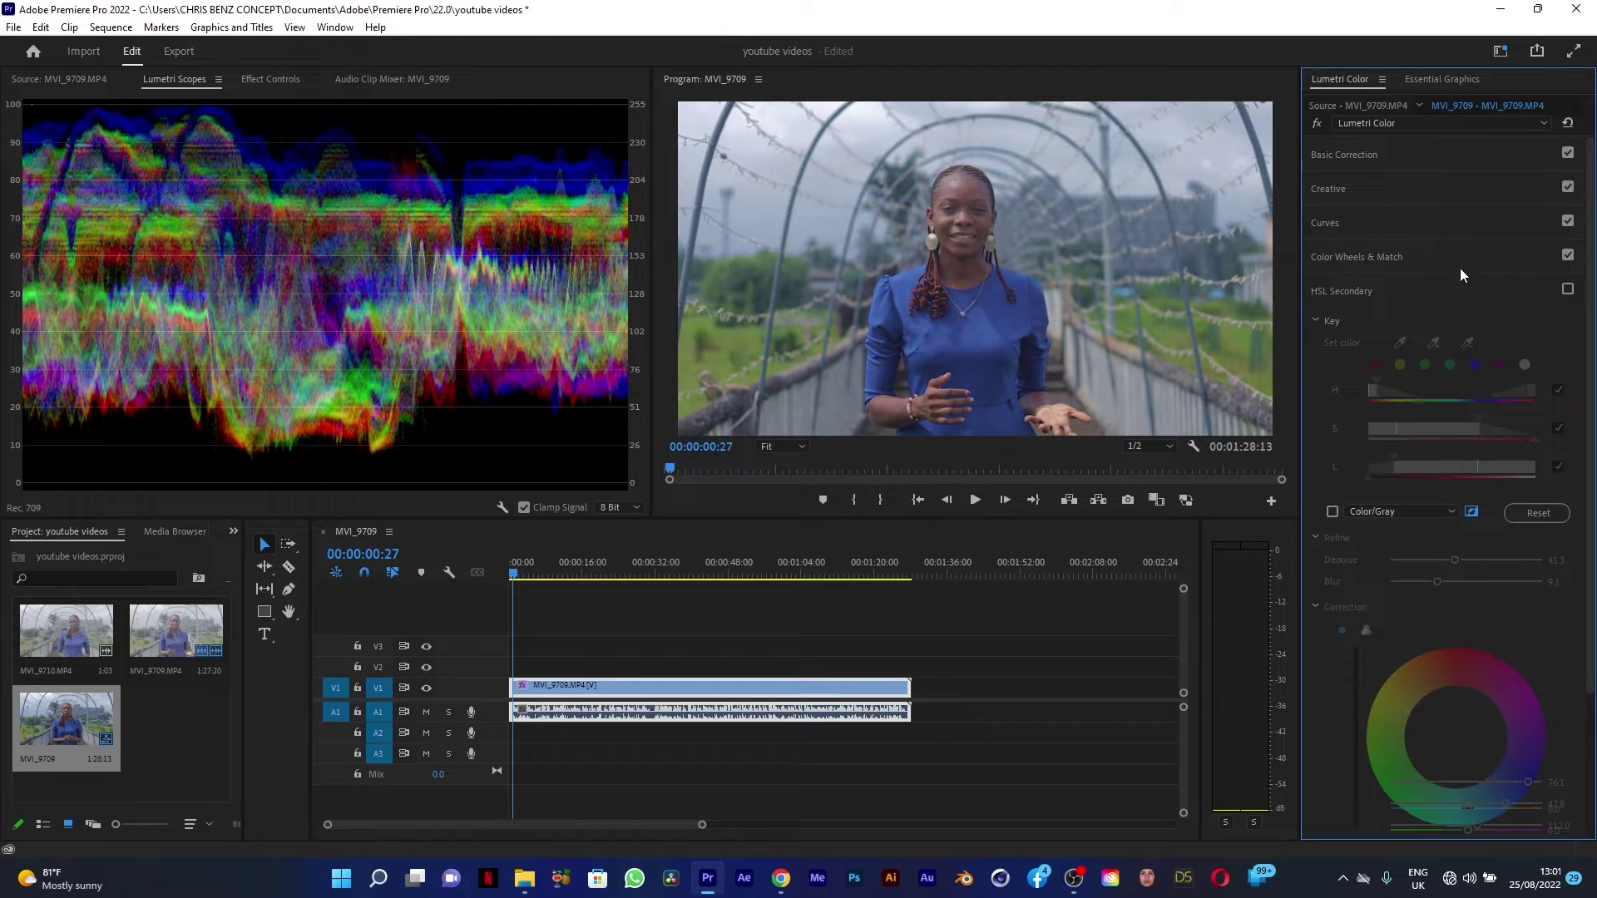
left_click(1568, 291)
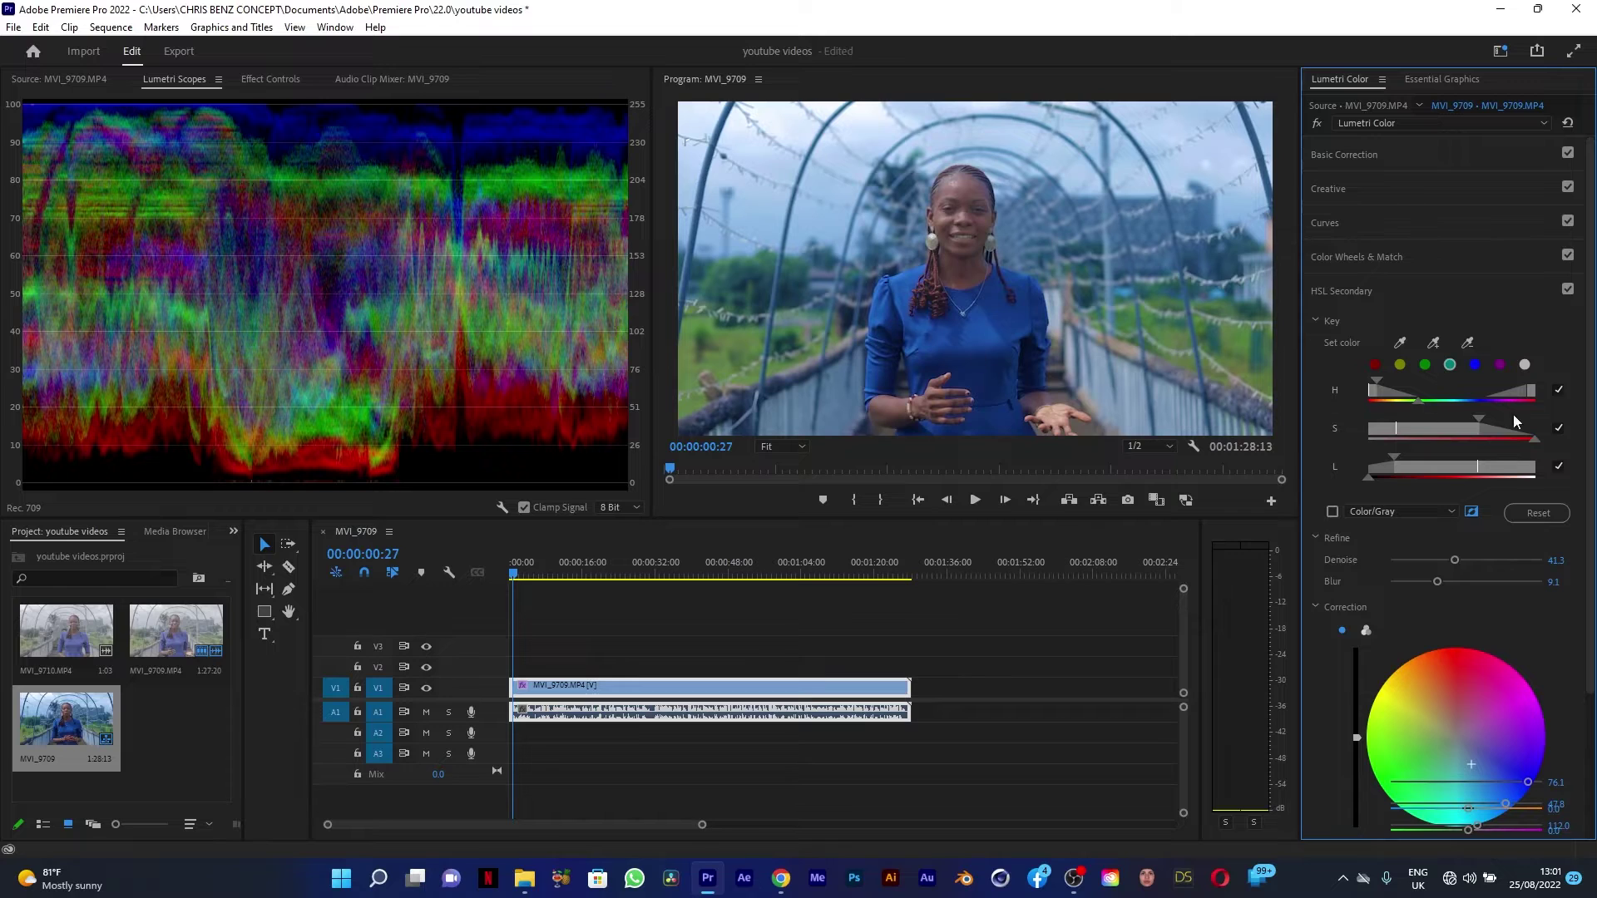
scroll(1589, 431, "down", 3)
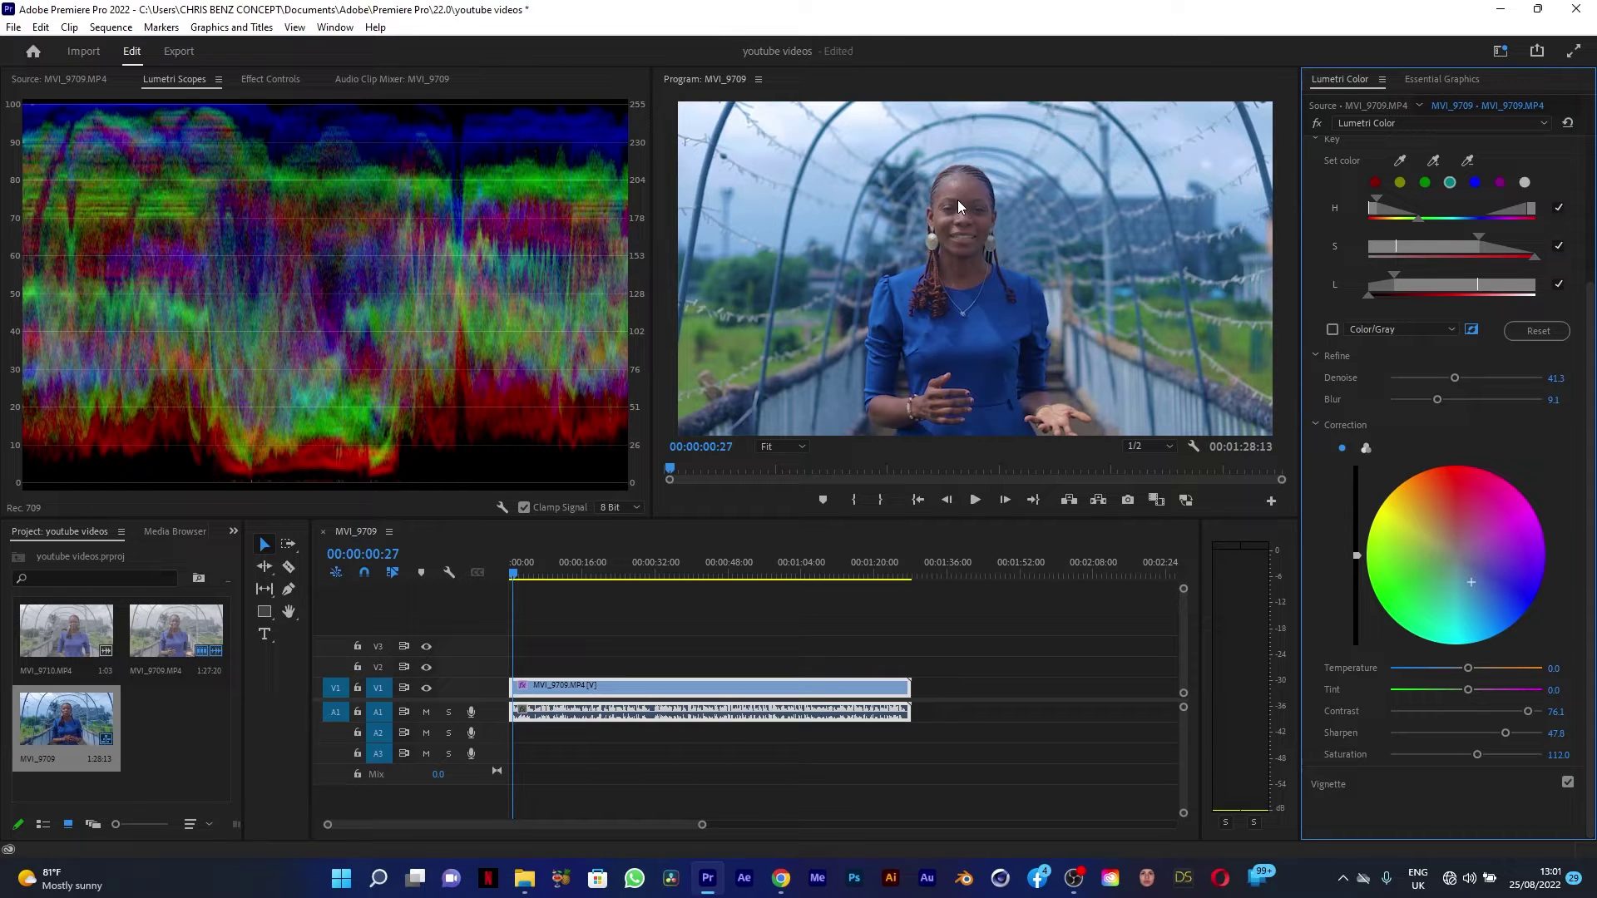
- Add a second Lumetri Color effect to the clip
left_click(1404, 123)
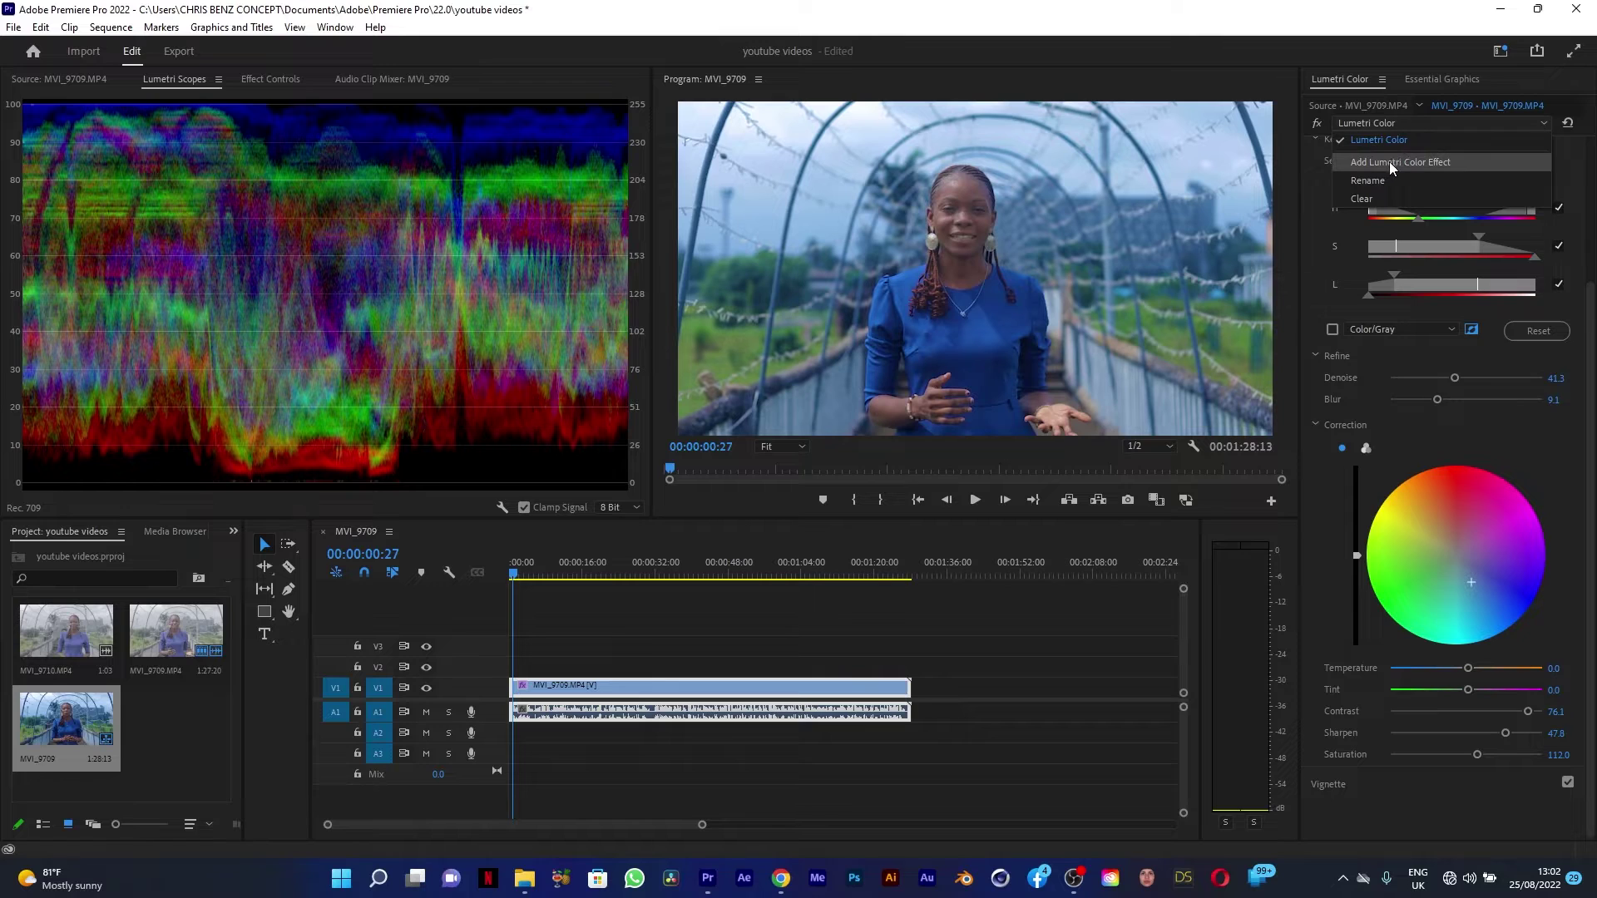
left_click(1389, 161)
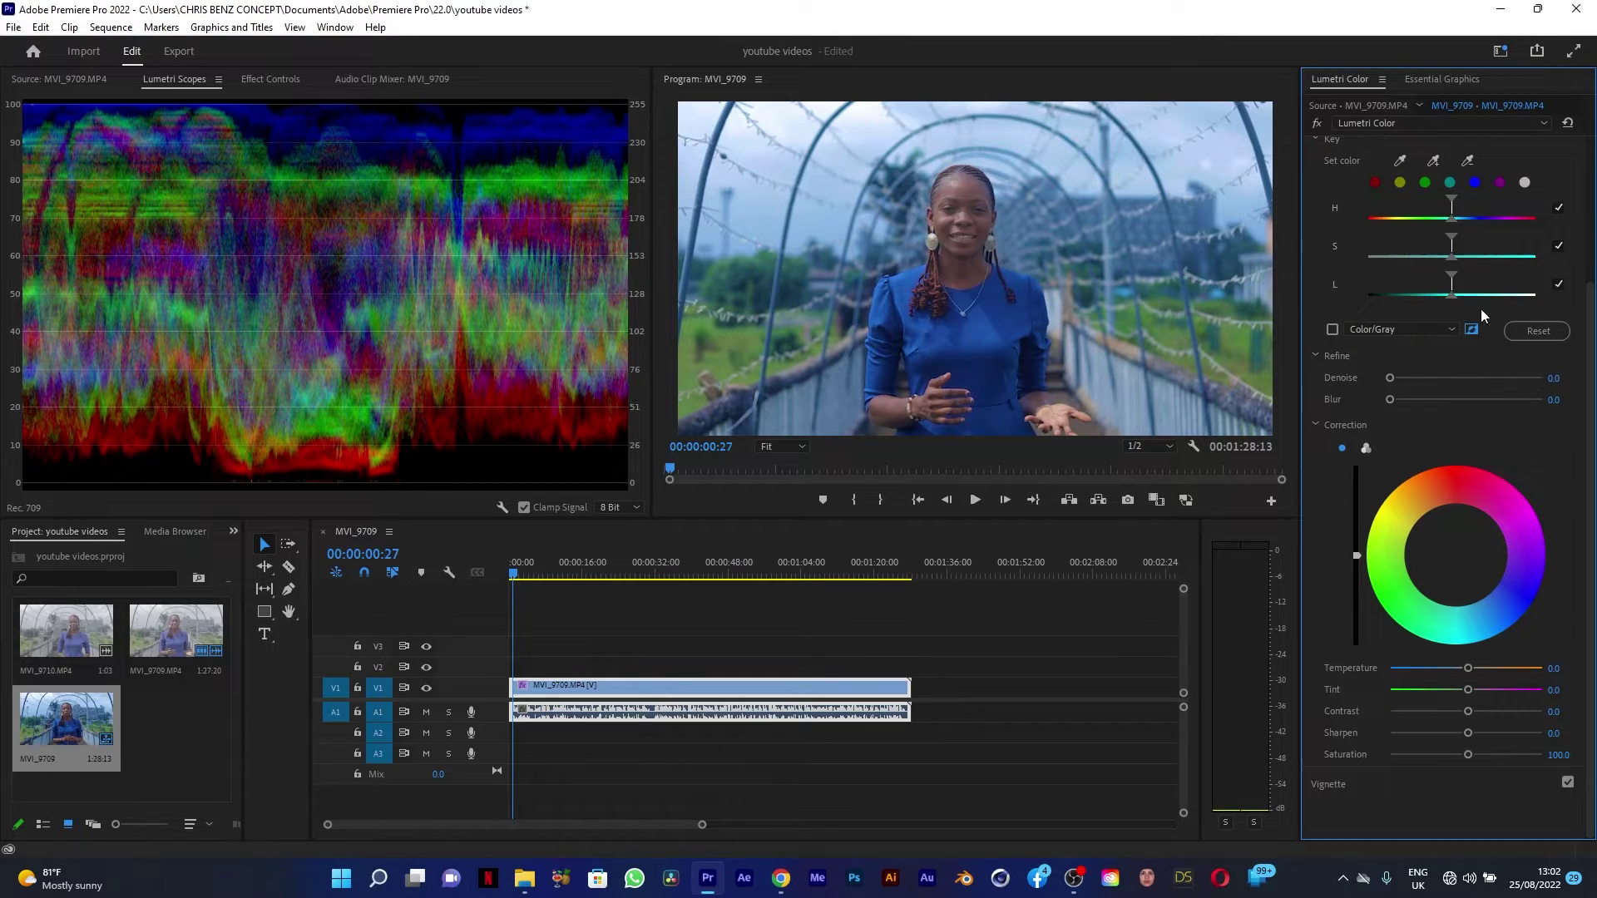
- Key the forehead skin tone in the new effect's HSL Secondary section and preview the key as a Color/Gray mask
left_click_drag(1589, 359, 1458, 242)
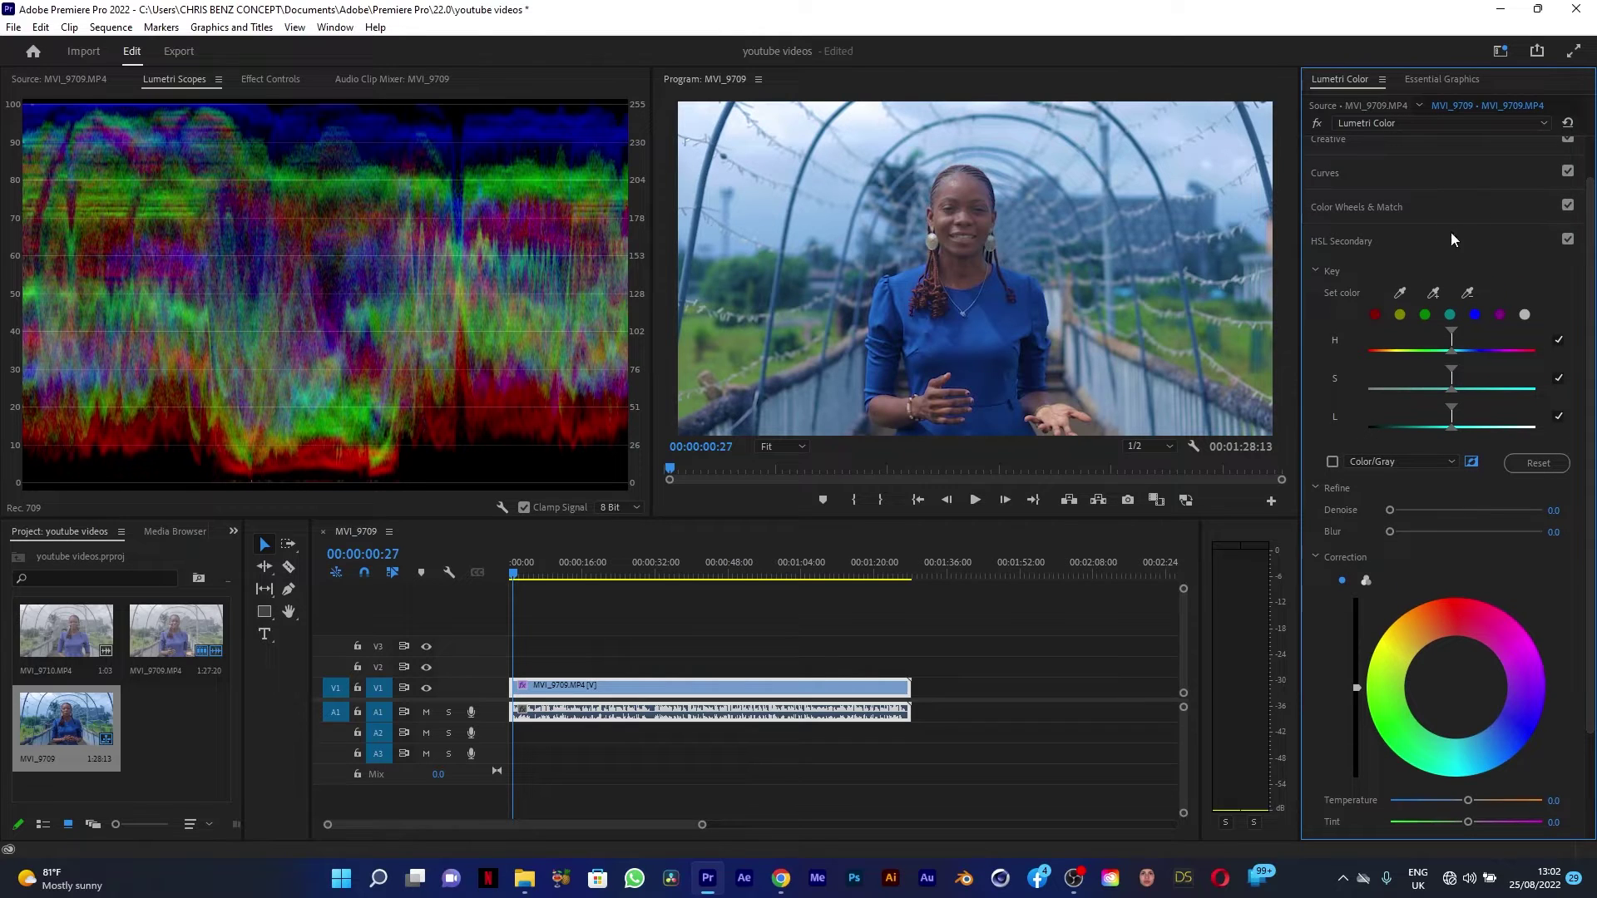
left_click(1400, 293)
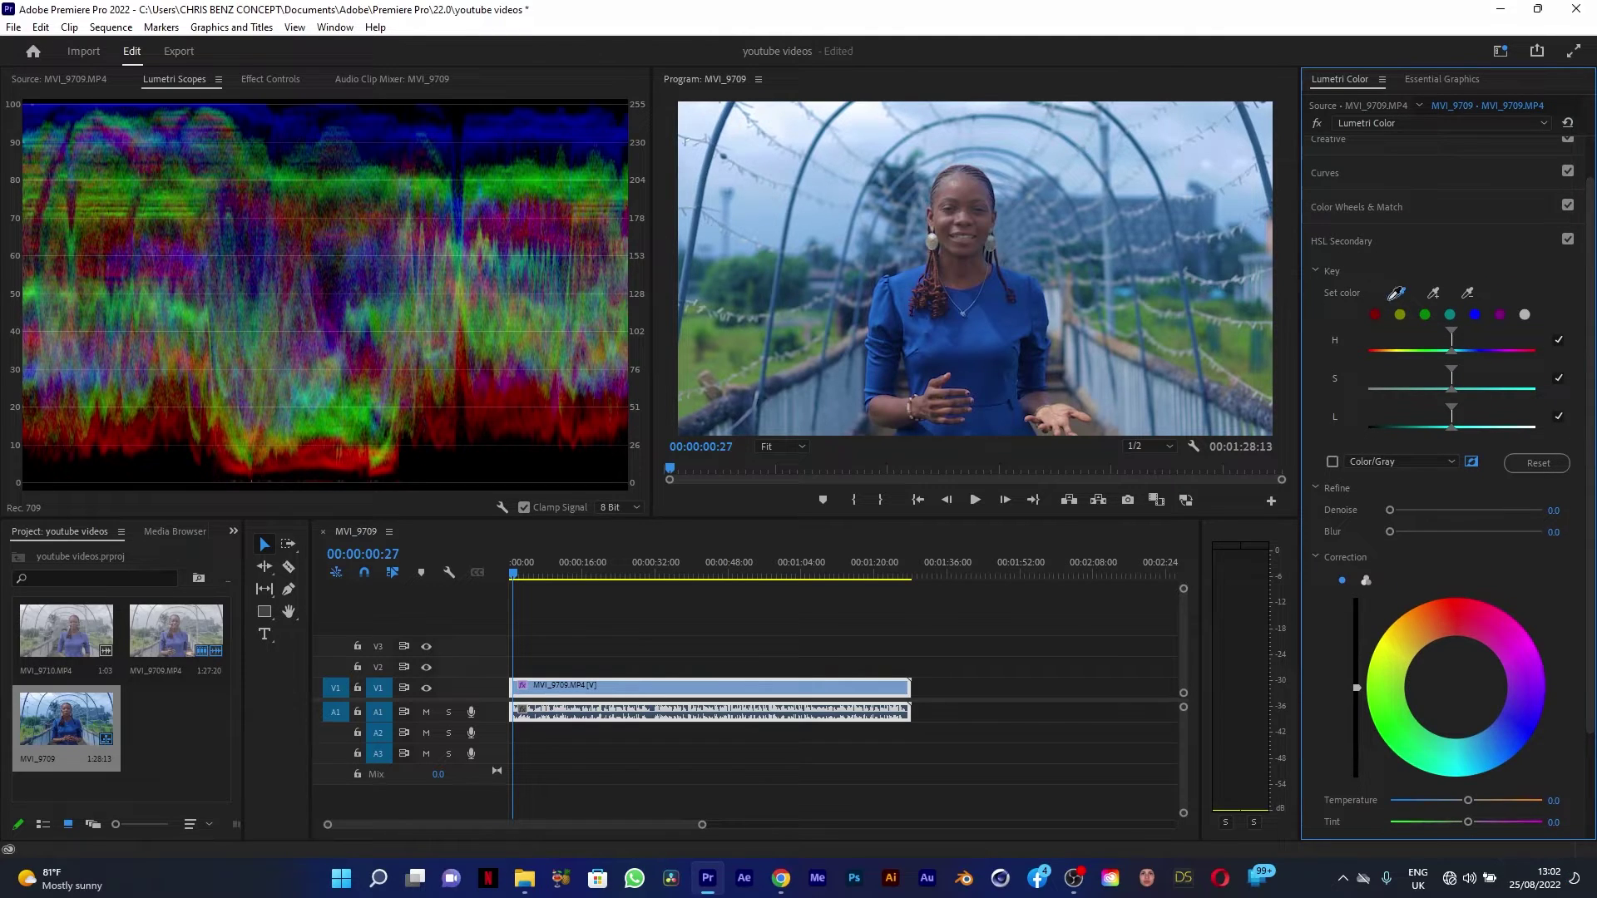
left_click(970, 180)
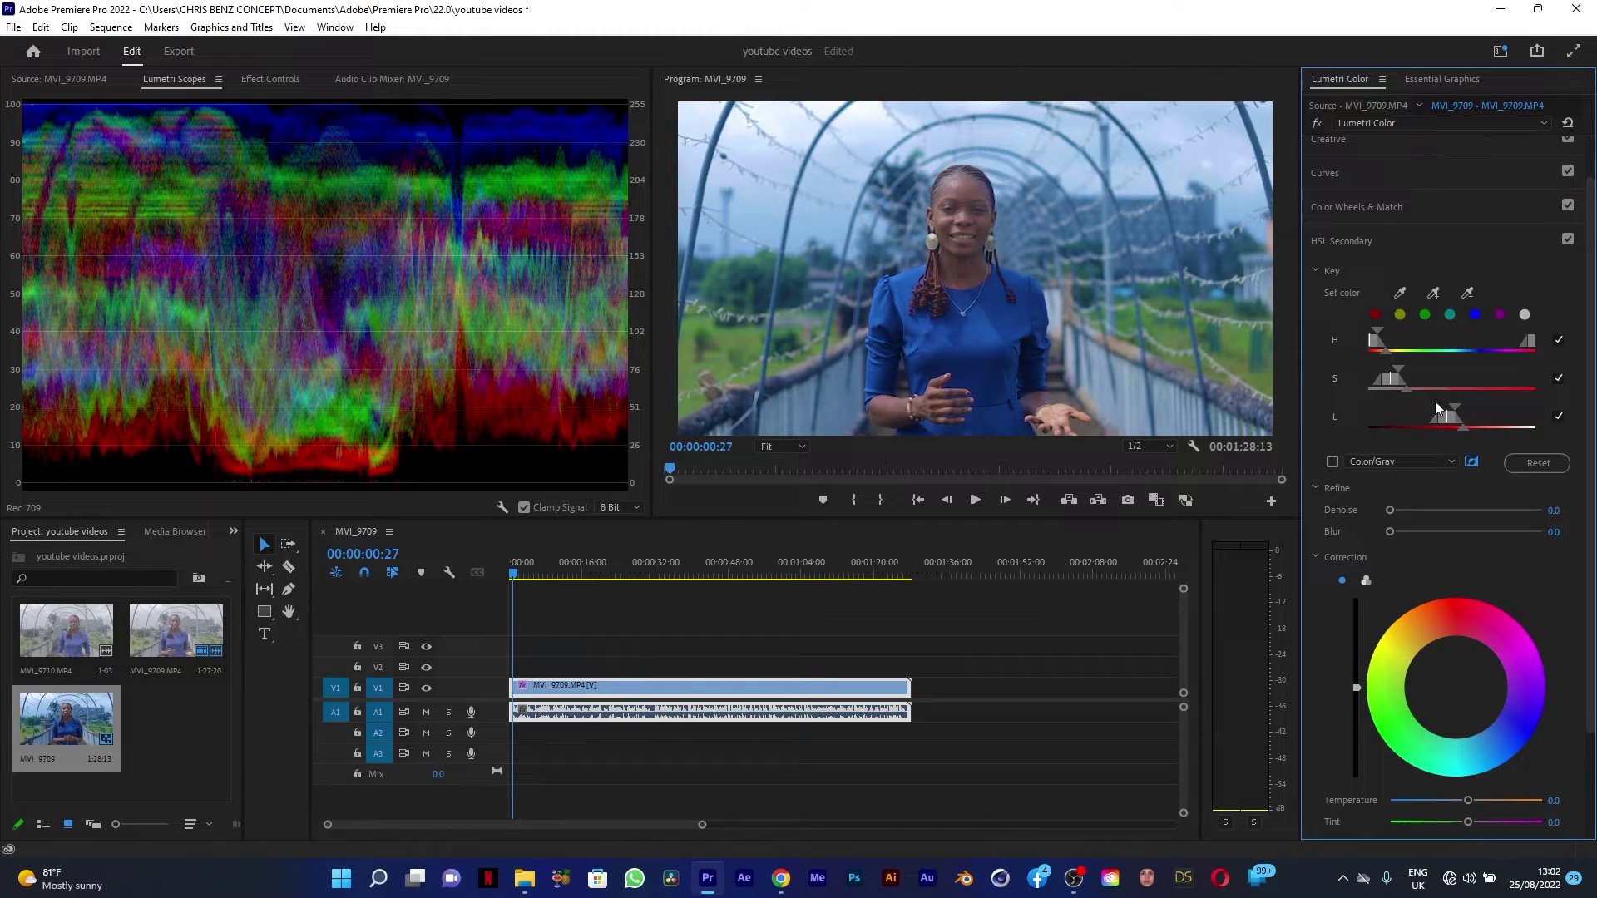
left_click(1334, 462)
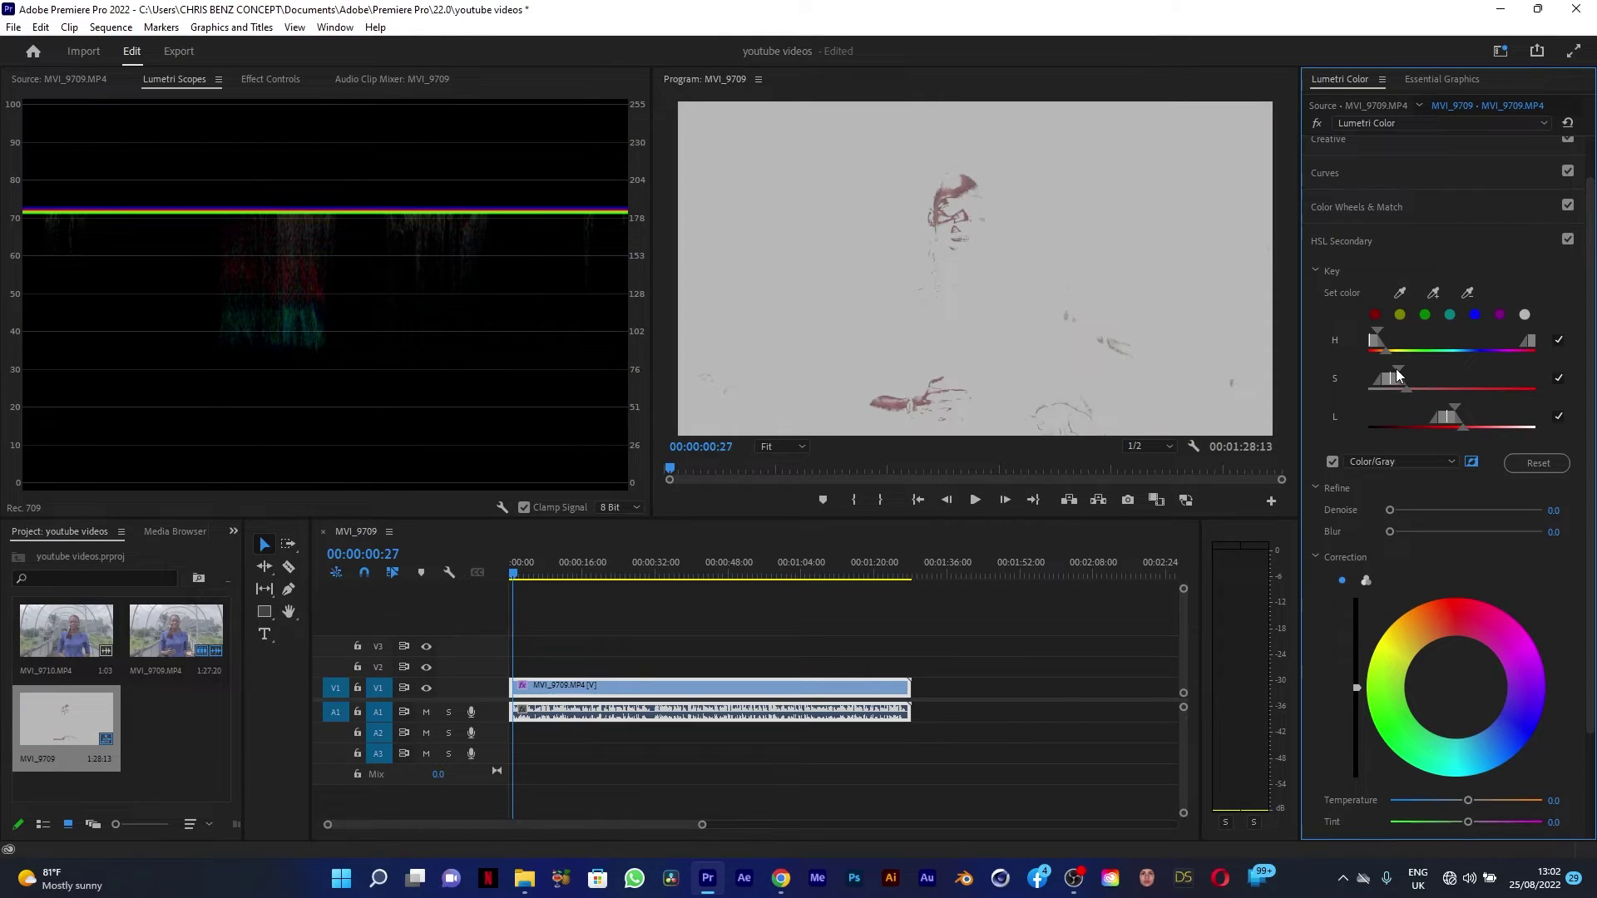
- Widen the skin key's hue, saturation and luminance ranges and refine the mask with denoise 31.5 and blur 10.1
left_click_drag(1415, 363, 1480, 356)
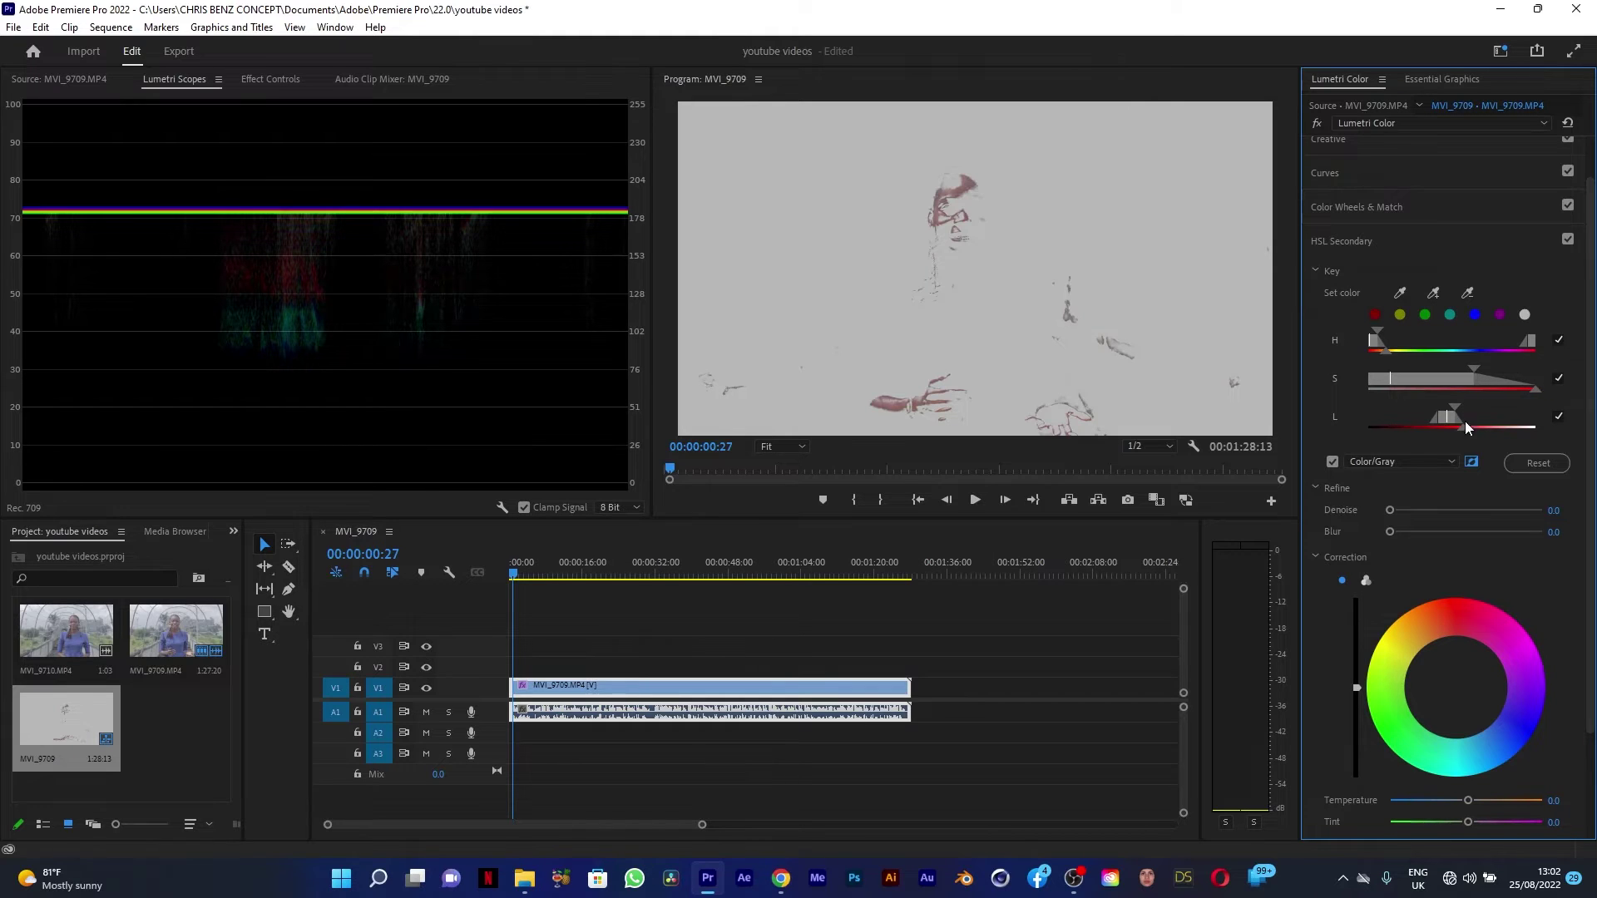
left_click_drag(1465, 431, 1527, 403)
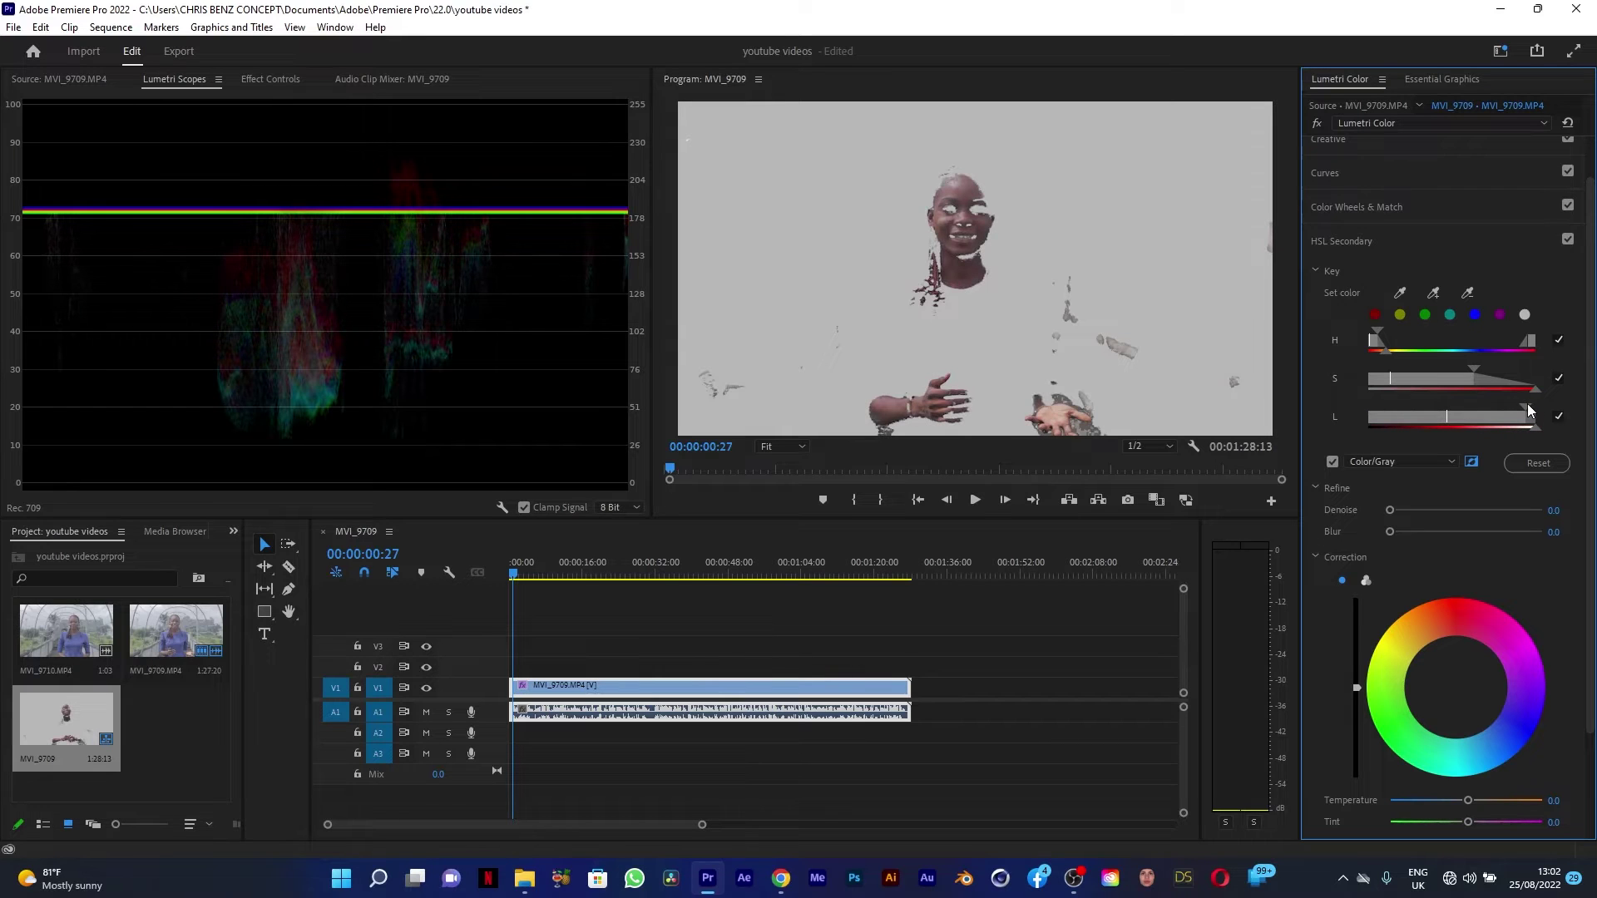
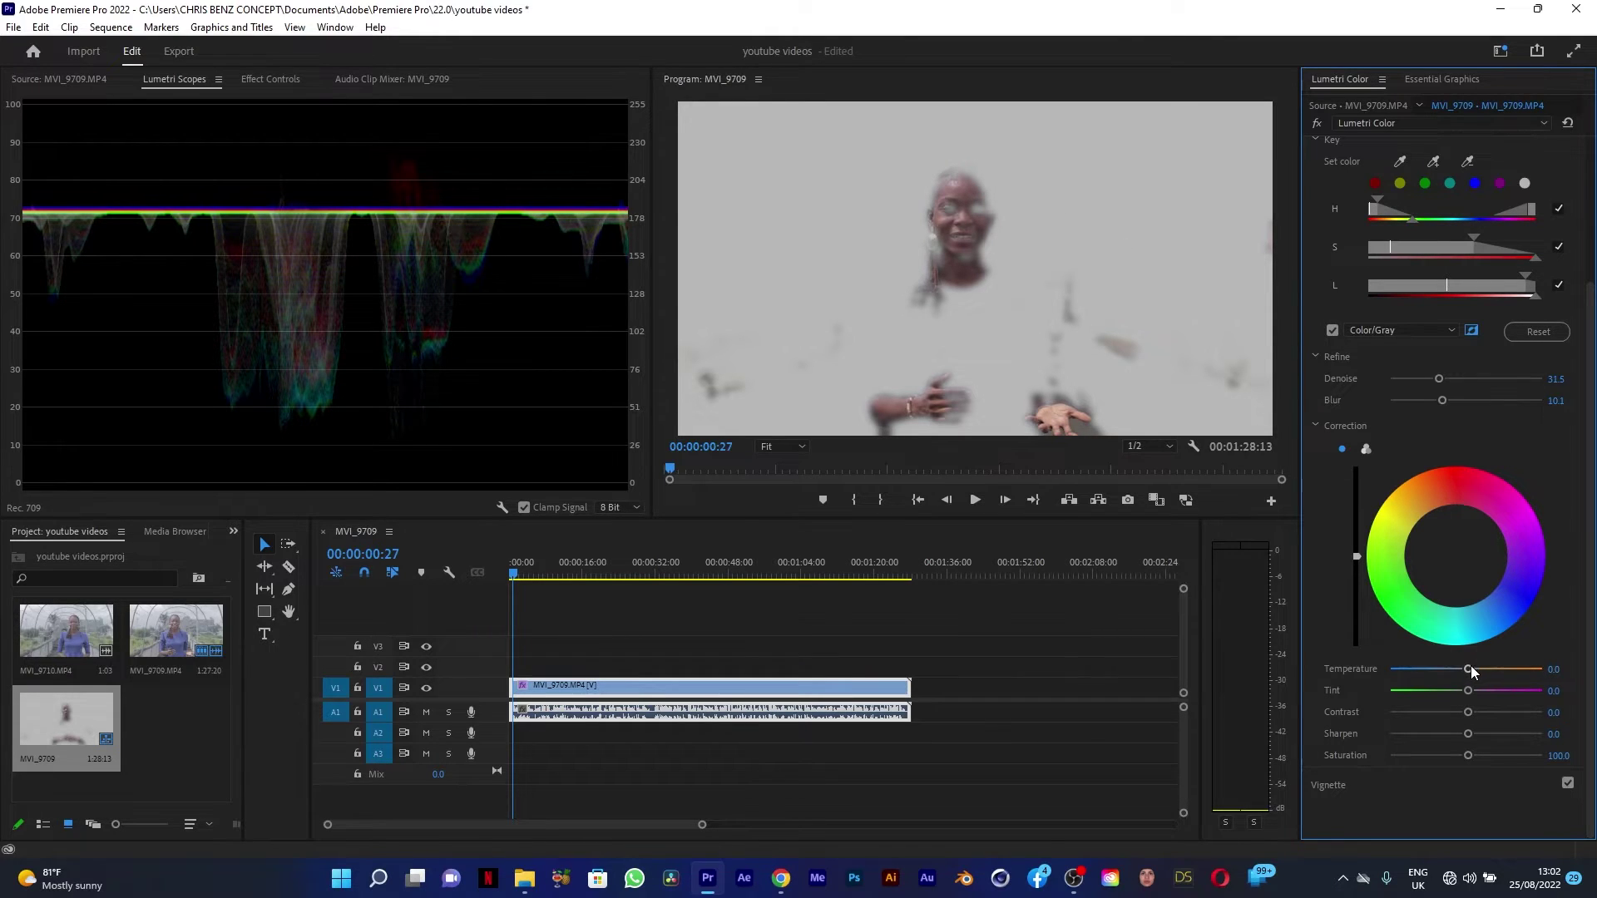
- Turn off the mask preview and grade the keyed skin with temperature 21.7, contrast 26.1 and slightly raised brightness
left_click_drag(1469, 667, 1475, 666)
left_click(1333, 331)
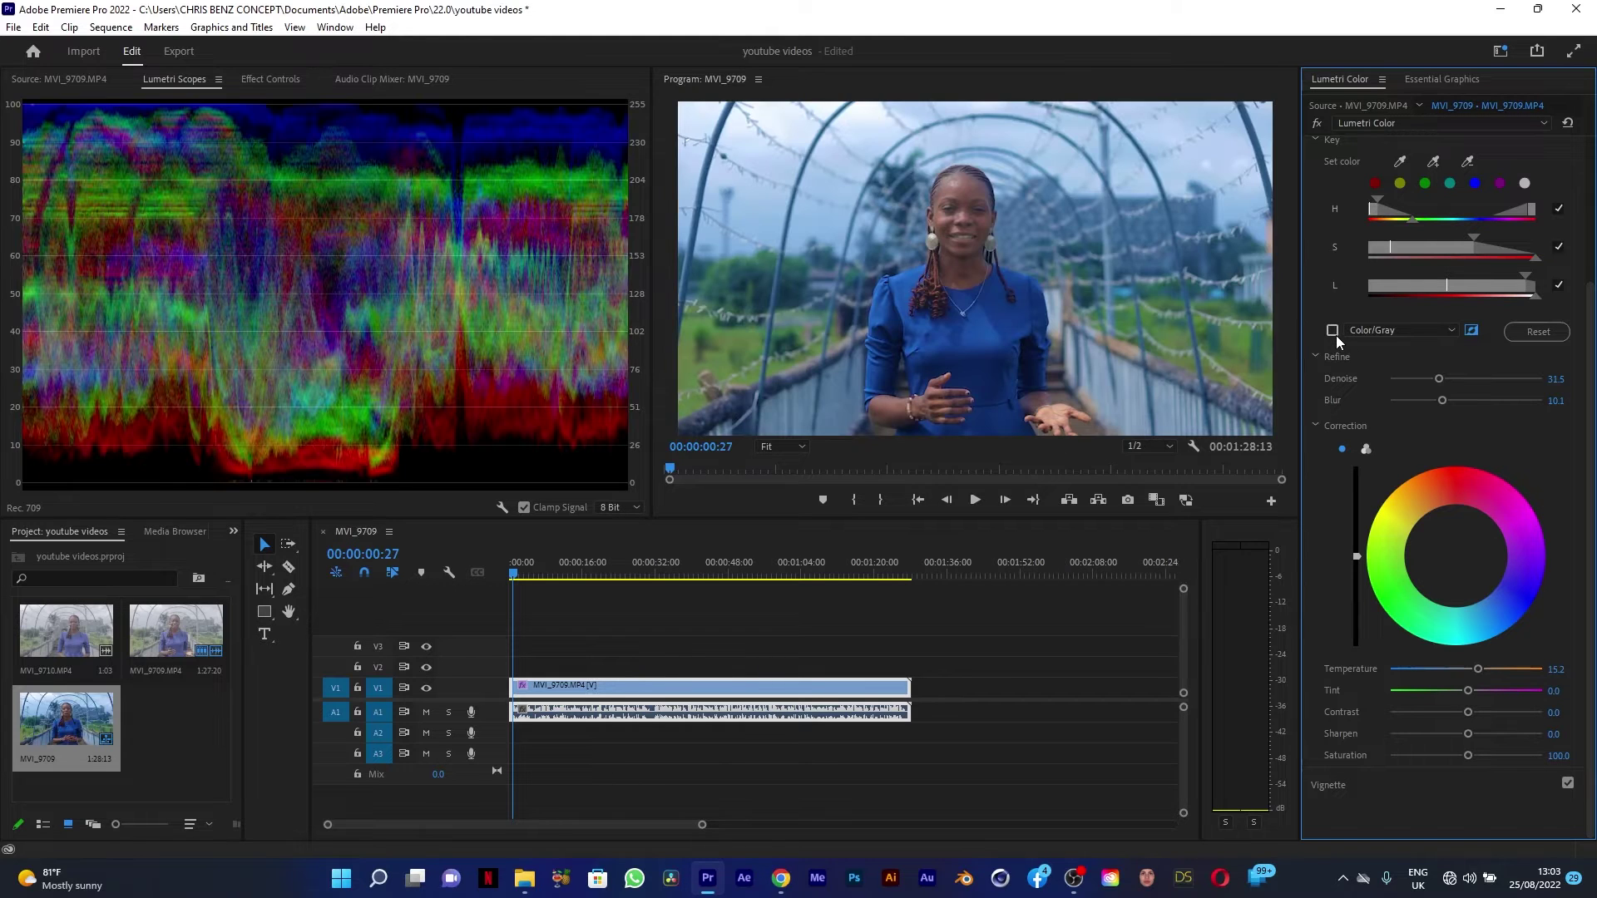
left_click_drag(1481, 675, 1482, 676)
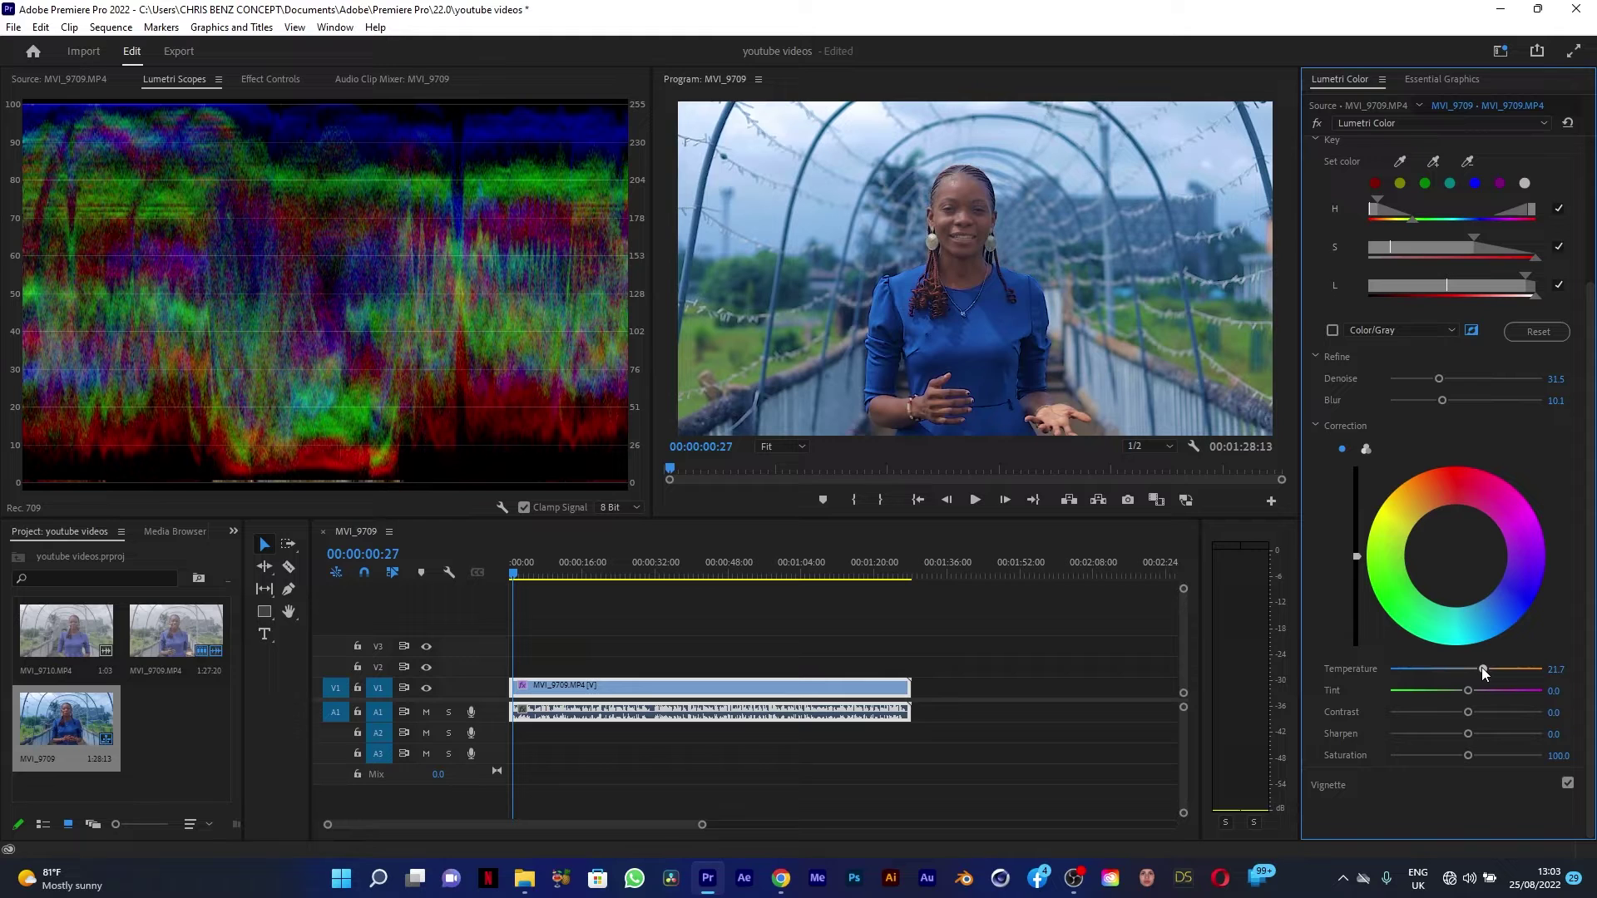
left_click(1506, 712)
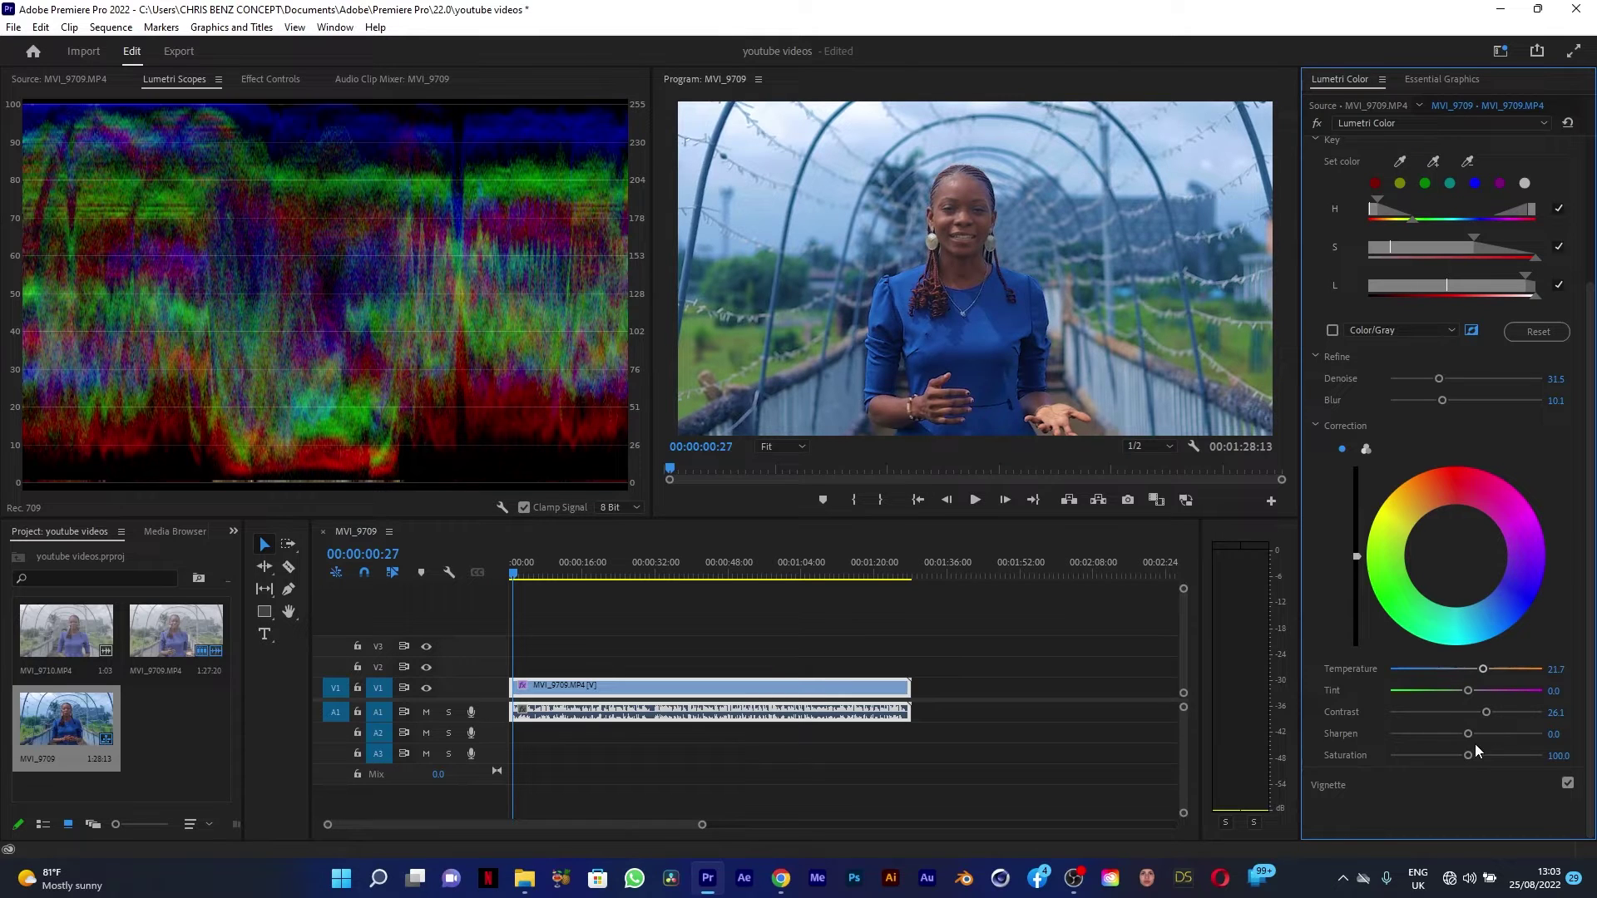
left_click_drag(1355, 557, 1356, 541)
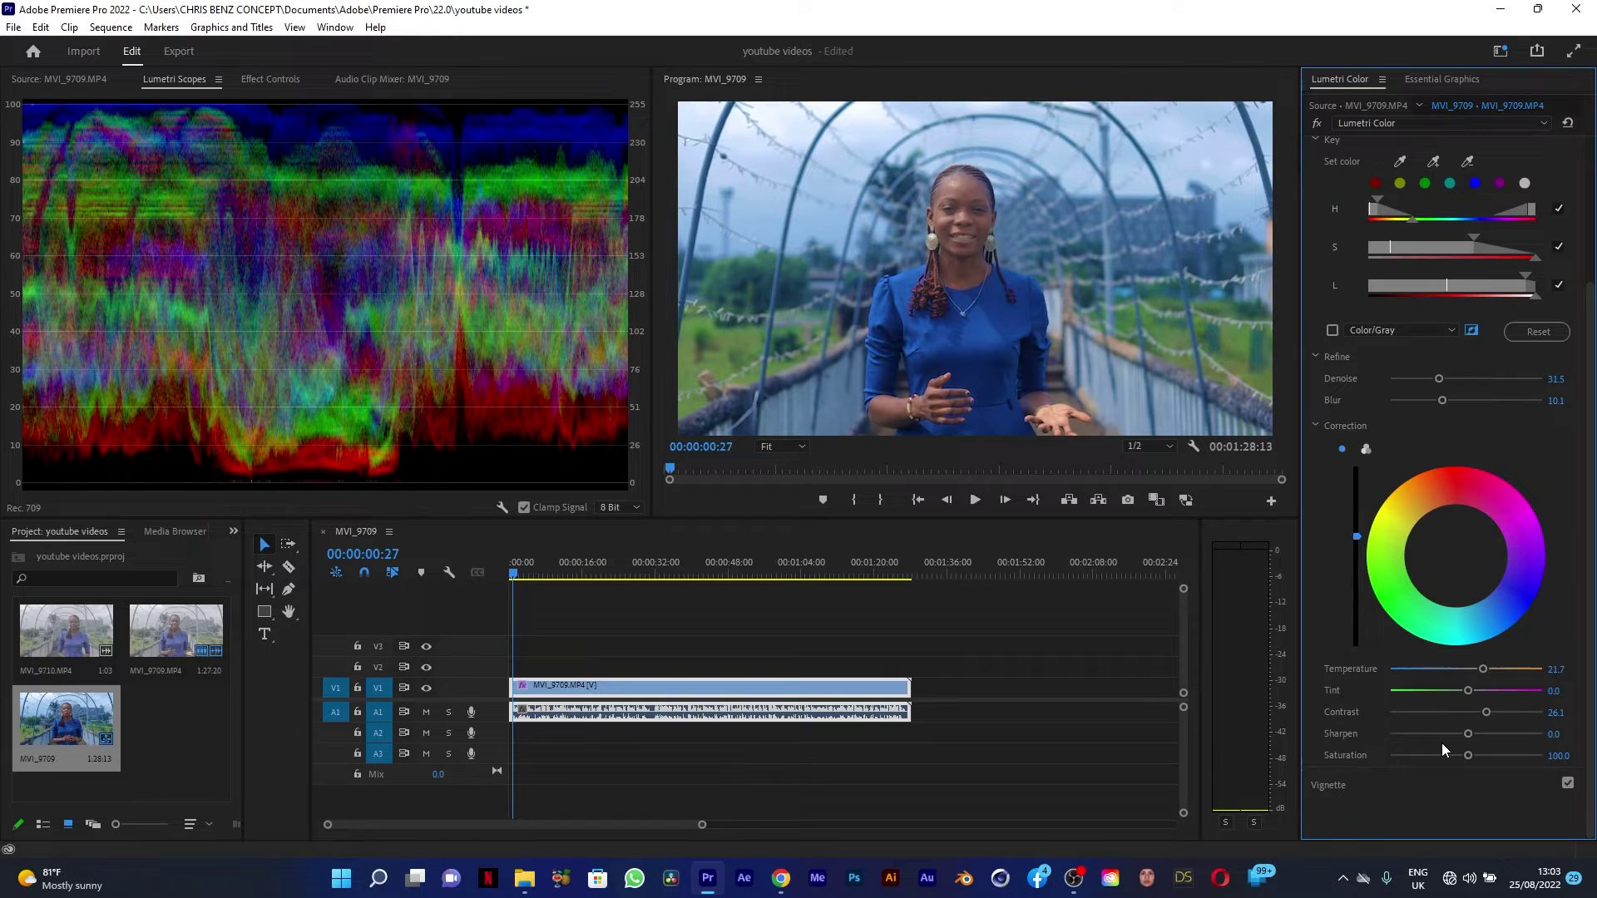
- Set the skin correction's contrast to 46.7, sharpen to 37.0 and saturation to 108.7
left_click_drag(1488, 712, 1501, 712)
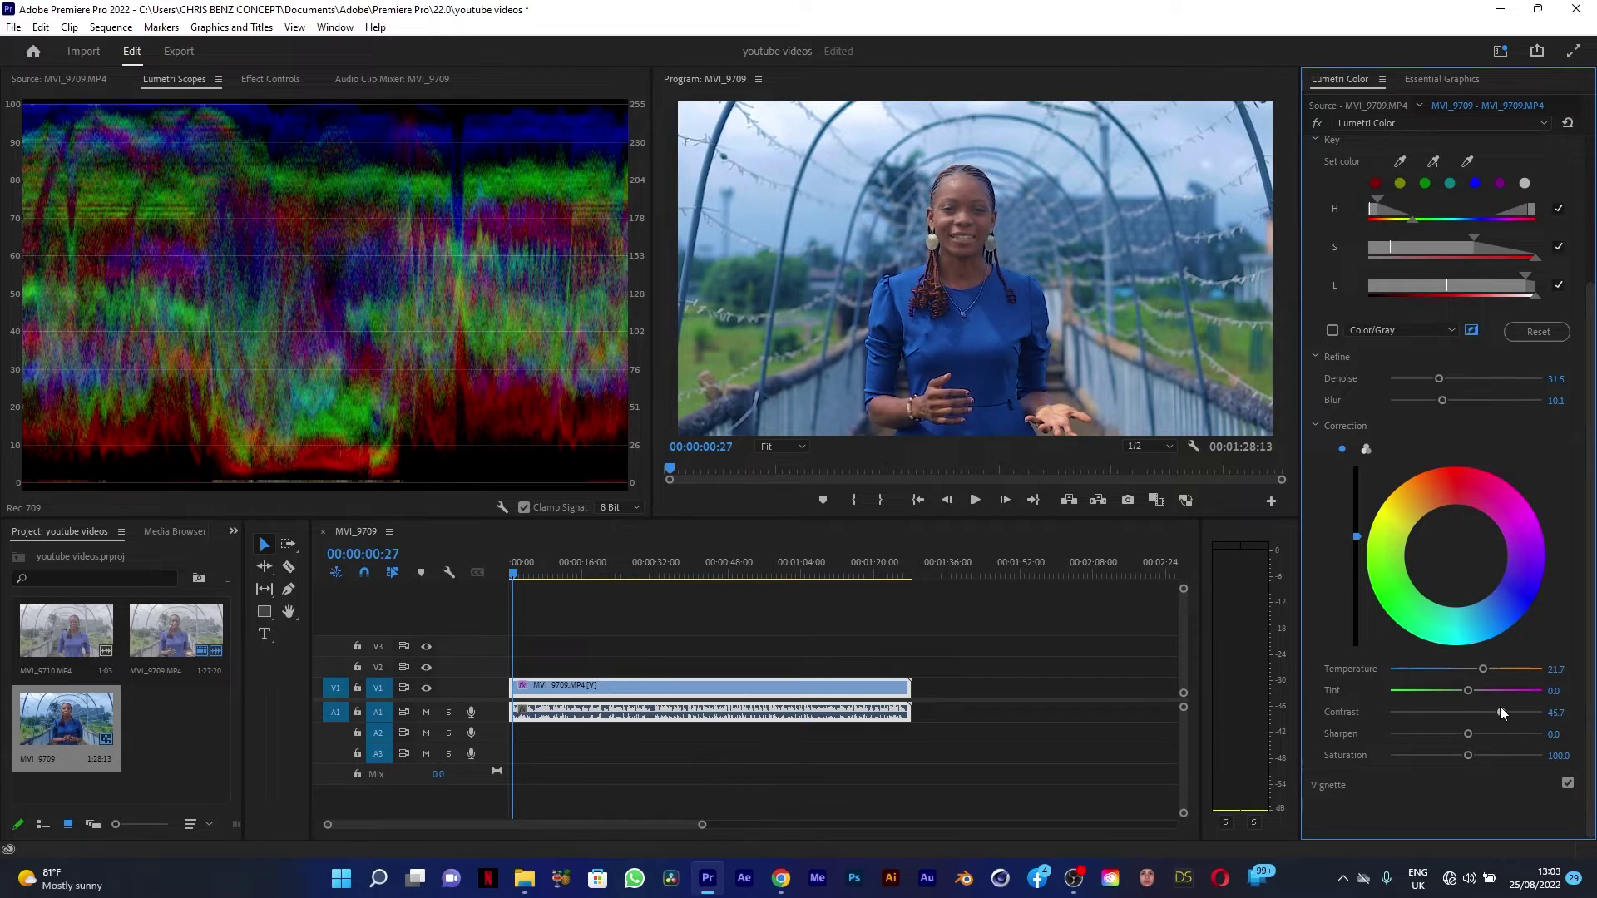
left_click(1497, 734)
left_click_drag(1497, 735, 1494, 734)
left_click(1472, 756)
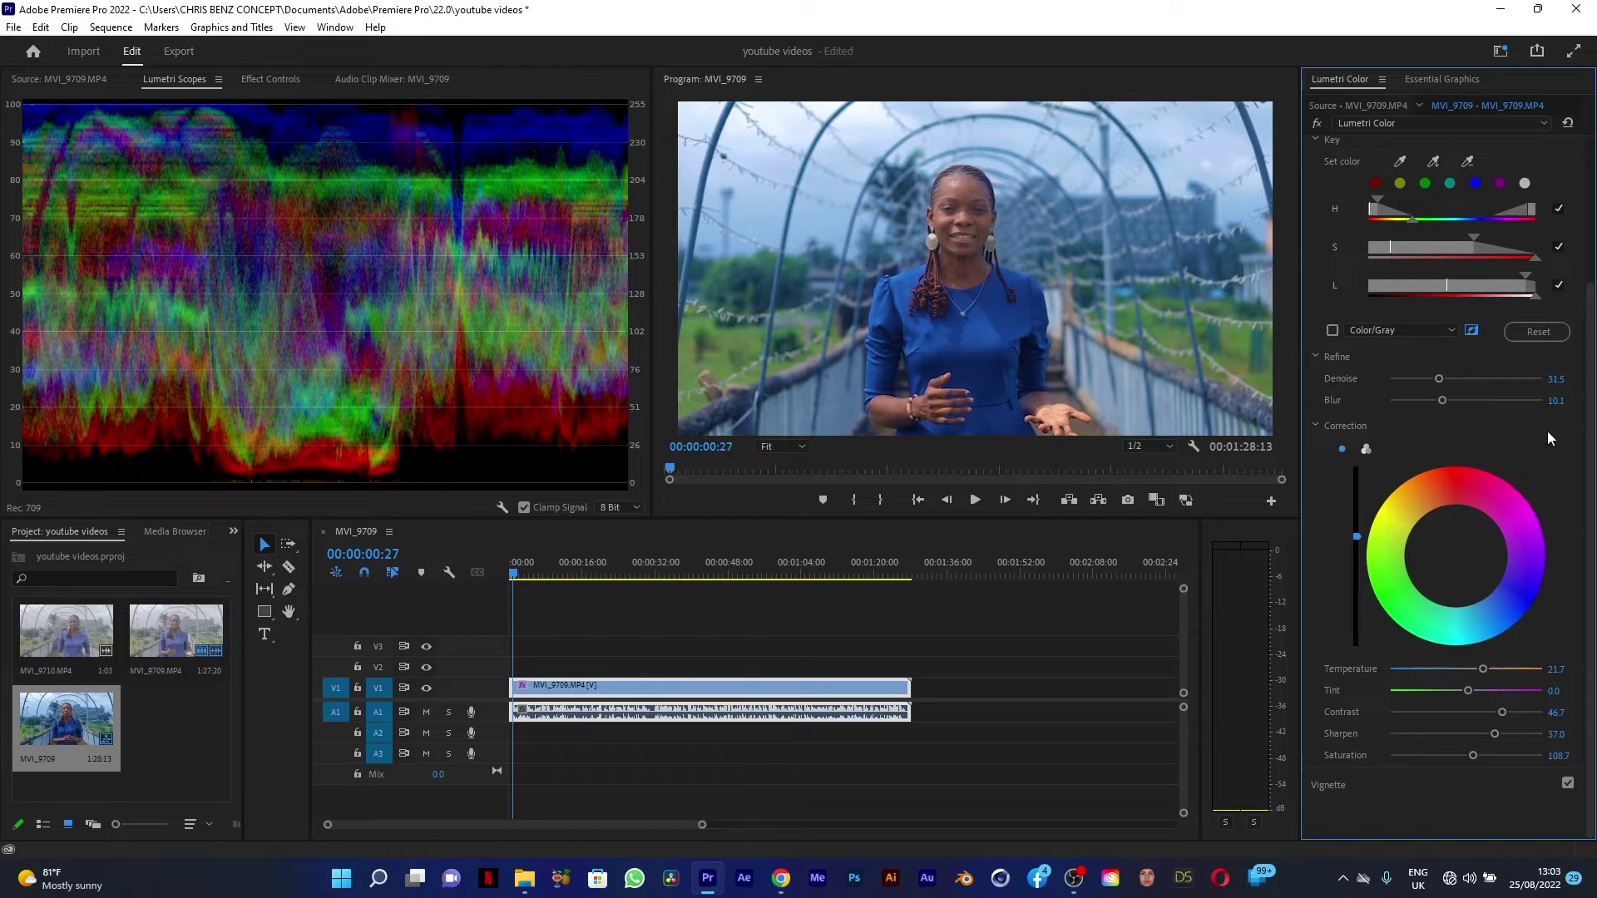
- Switch back to the clip's first Lumetri Color effect and open its Curves section
scroll(1589, 366, "up", 4)
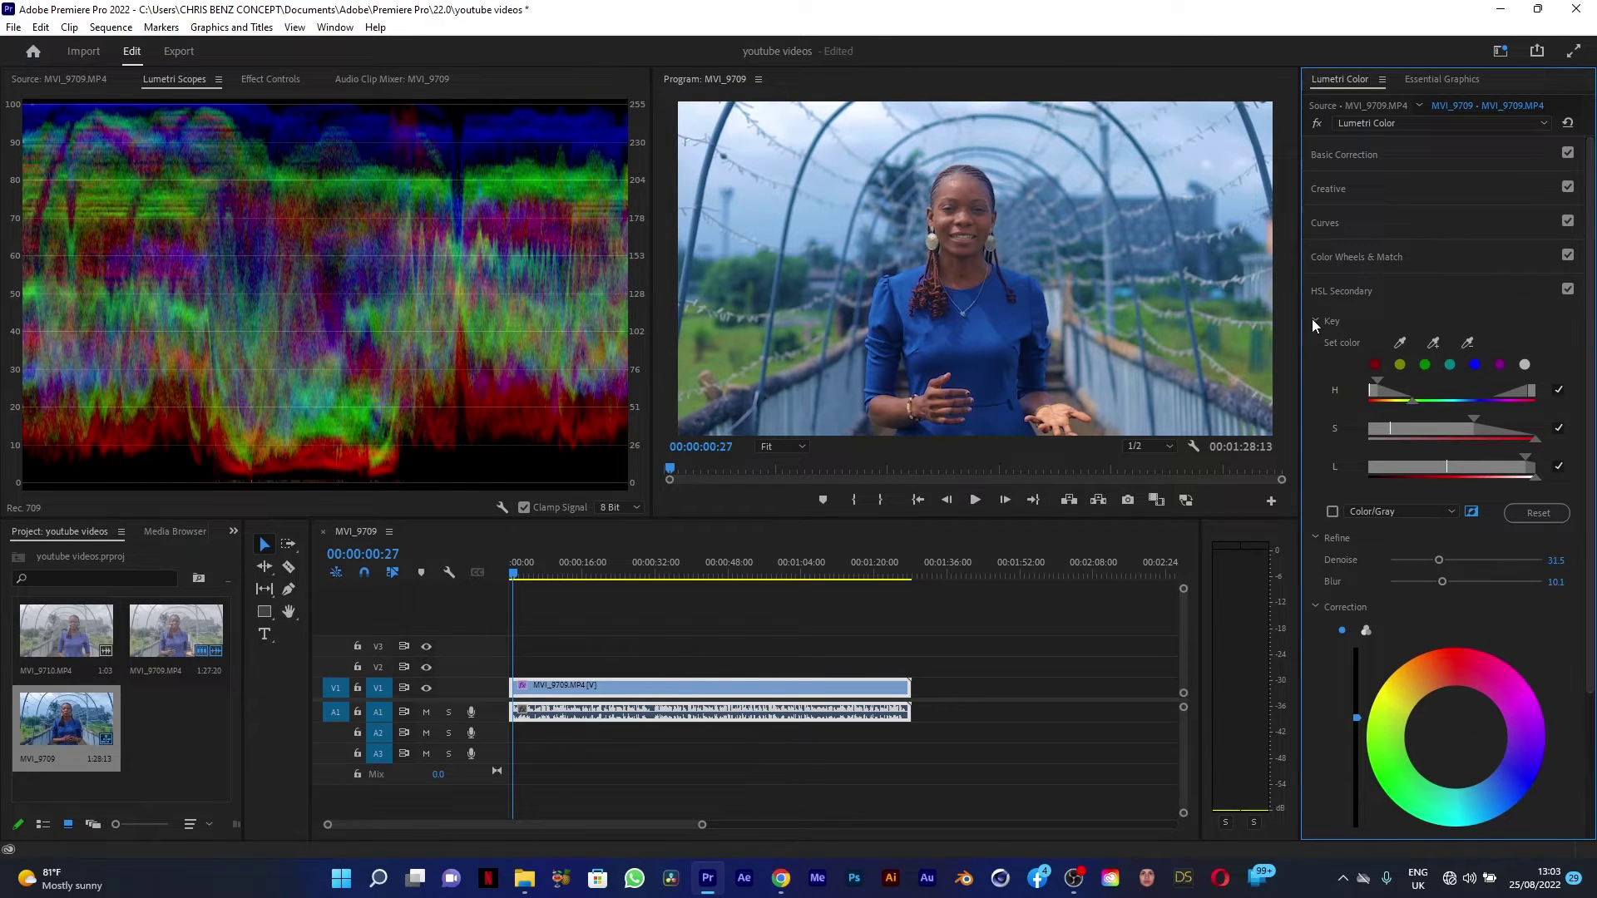
left_click(1391, 148)
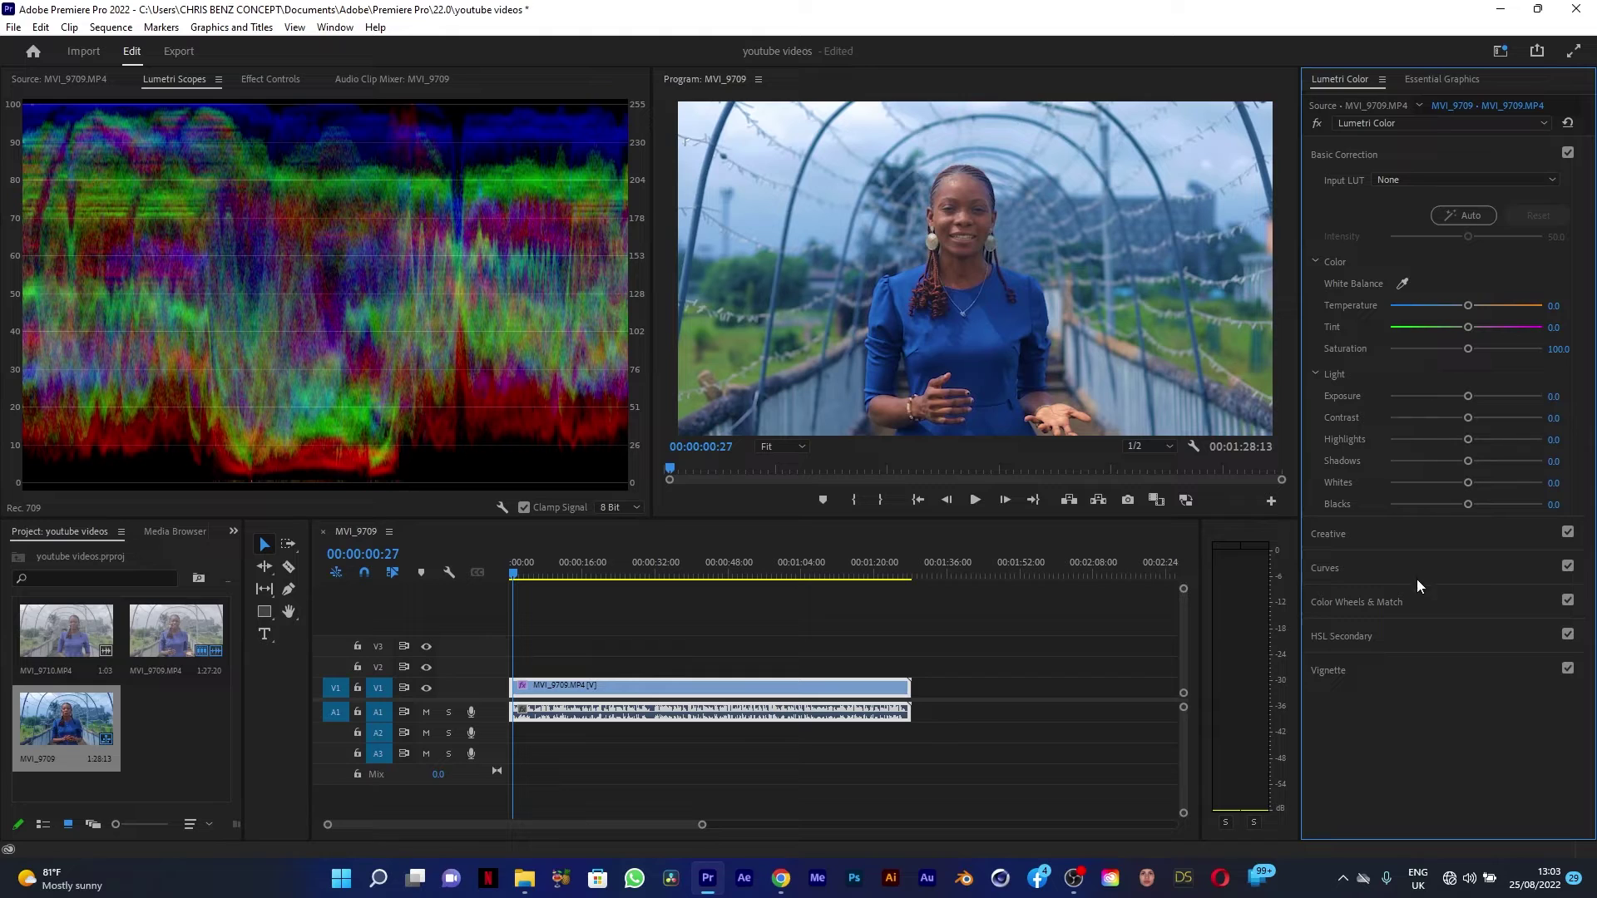
left_click(1431, 125)
left_click(1419, 148)
left_click(1405, 561)
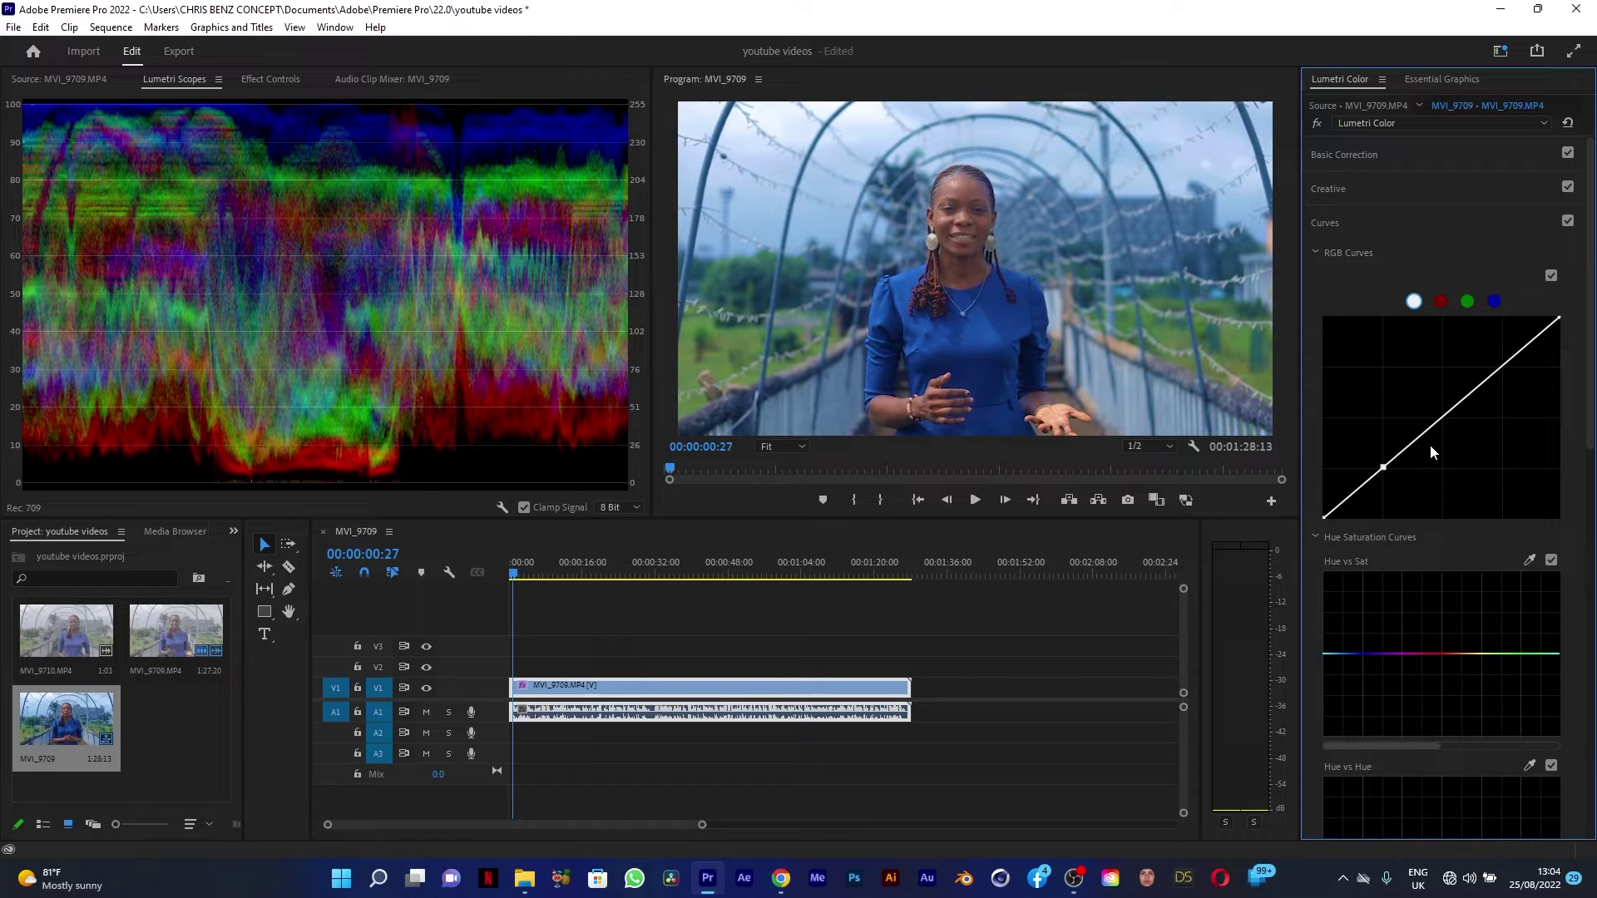
- Shape the master RGB curve into a gentle S with three points, lowering the shadows and lifting the highlights slightly
left_click(1441, 419)
left_click(1506, 362)
left_click_drag(1384, 471, 1389, 469)
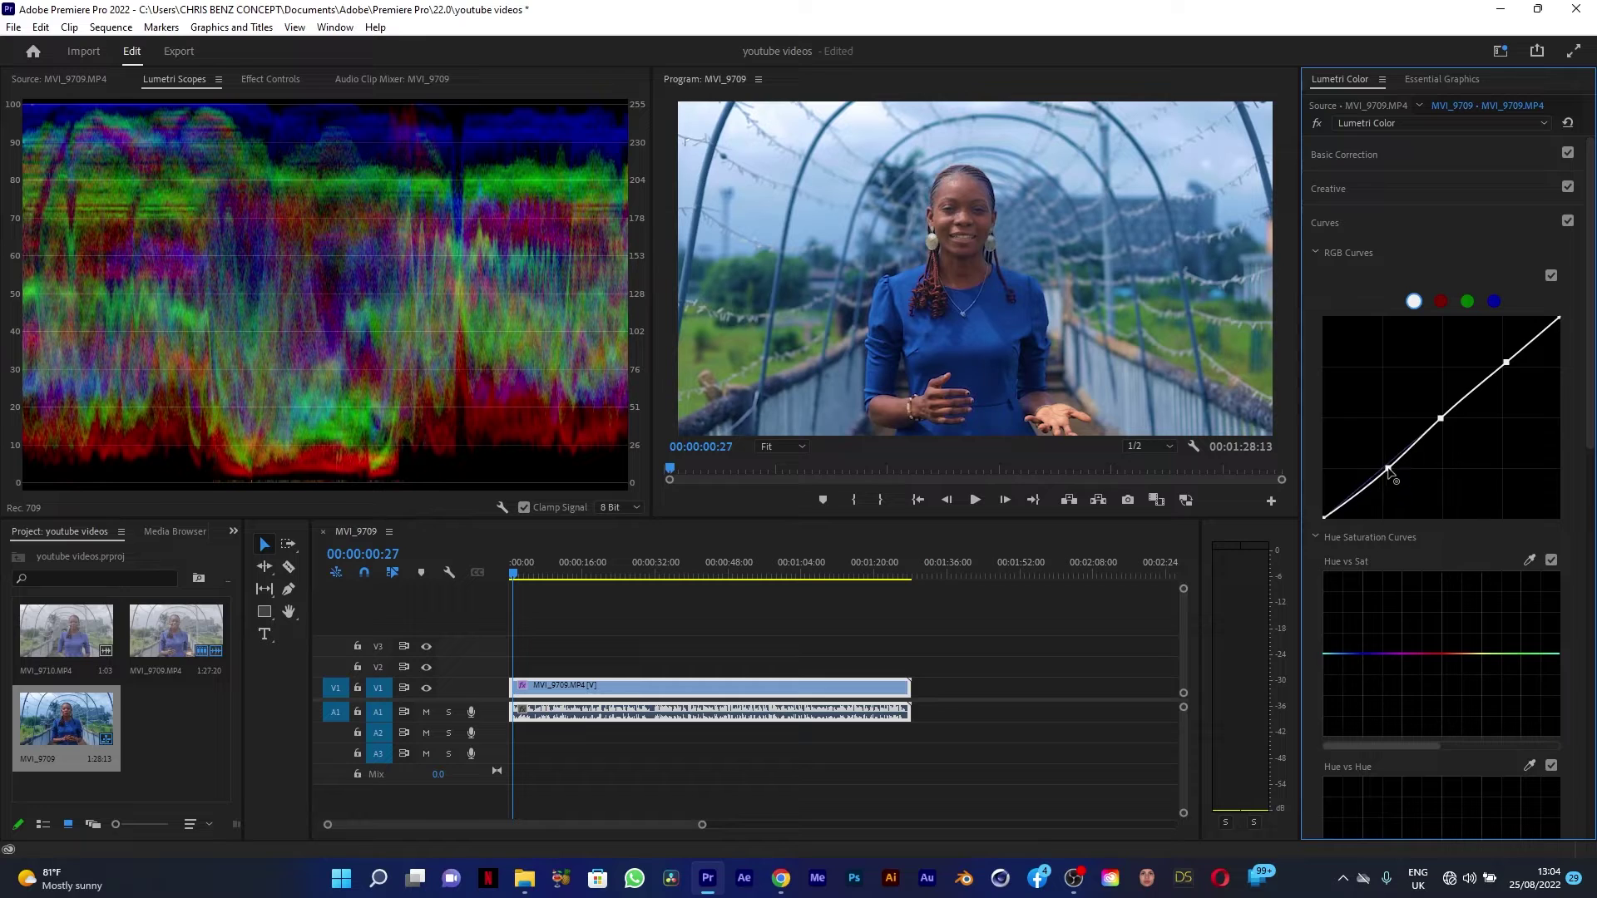
left_click_drag(1508, 363, 1510, 358)
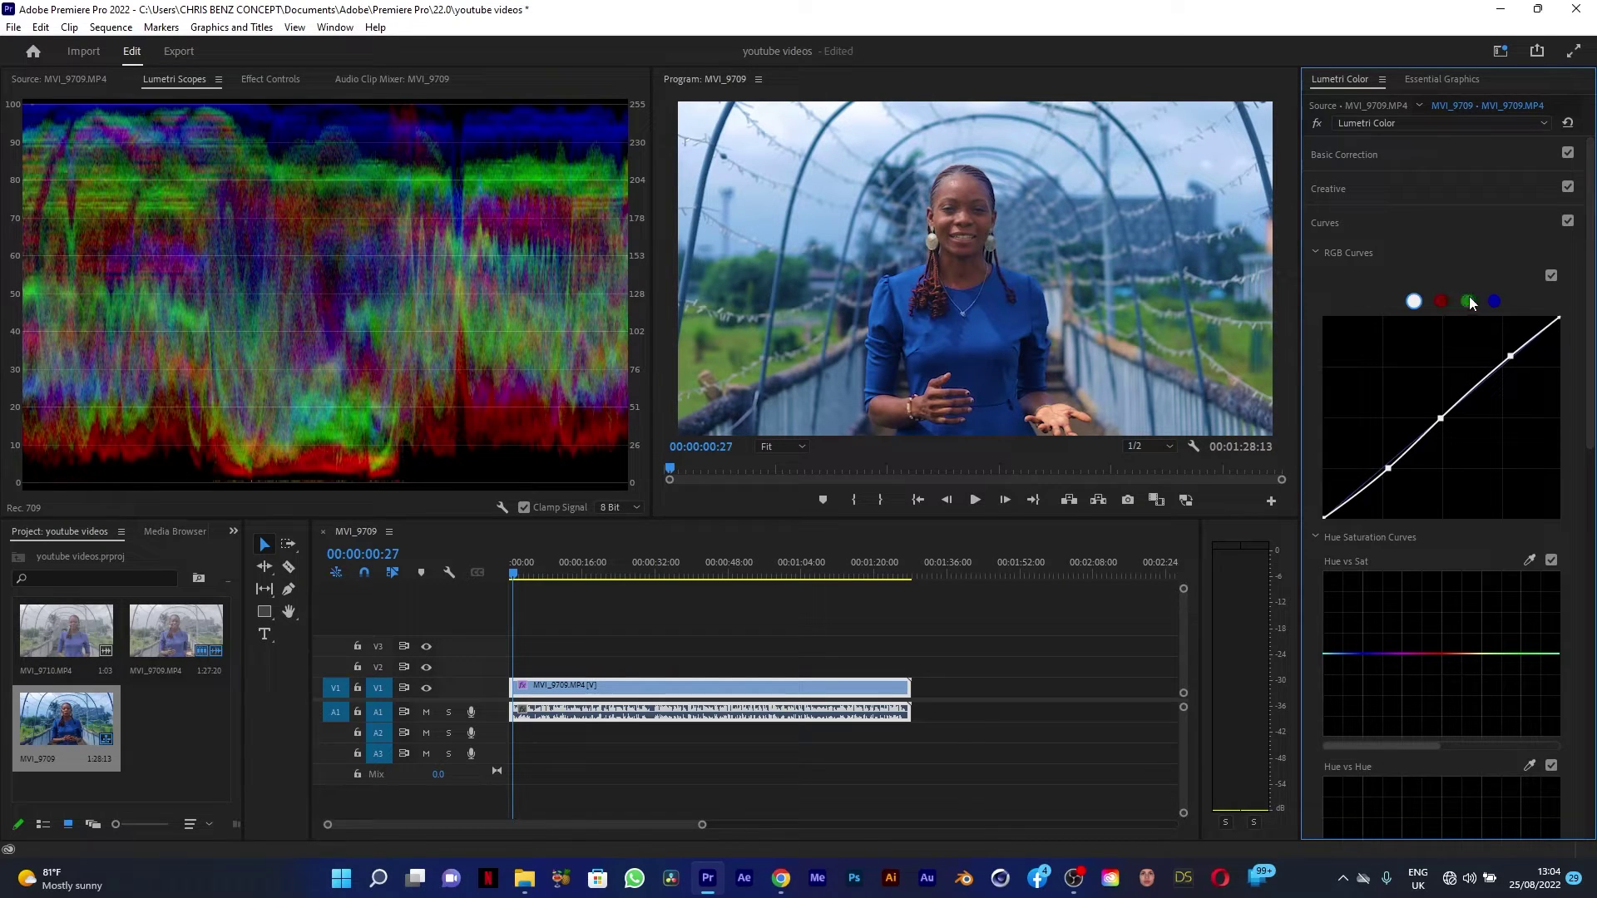
- Add shadow, midtone and highlight points to the blue RGB curve and raise the highlight point
left_click(1494, 301)
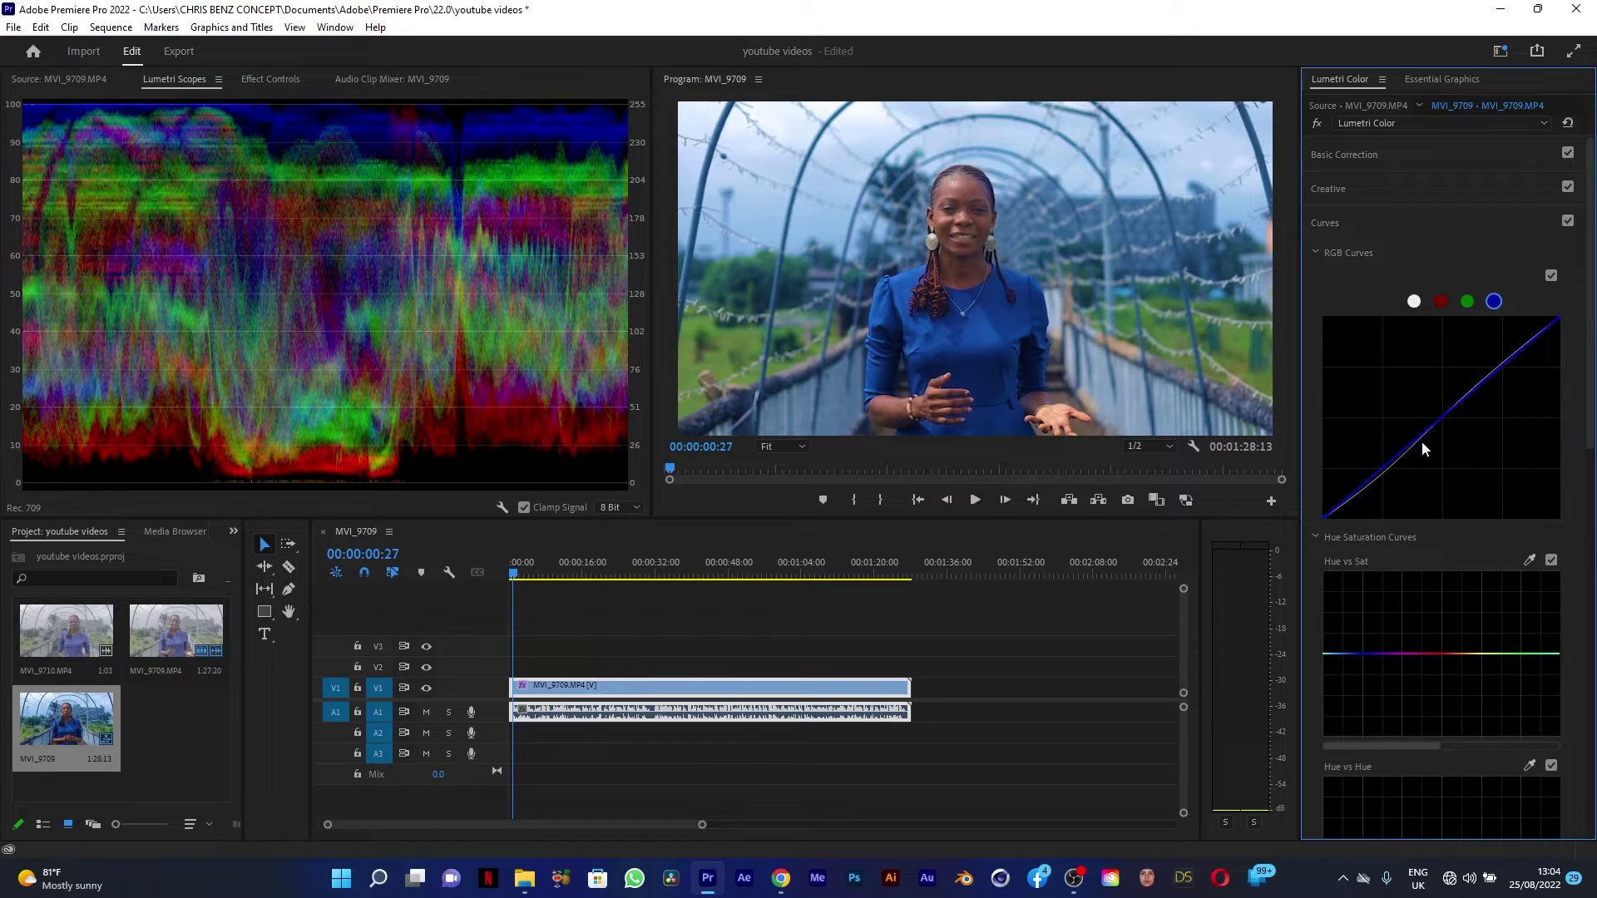
left_click(1385, 467)
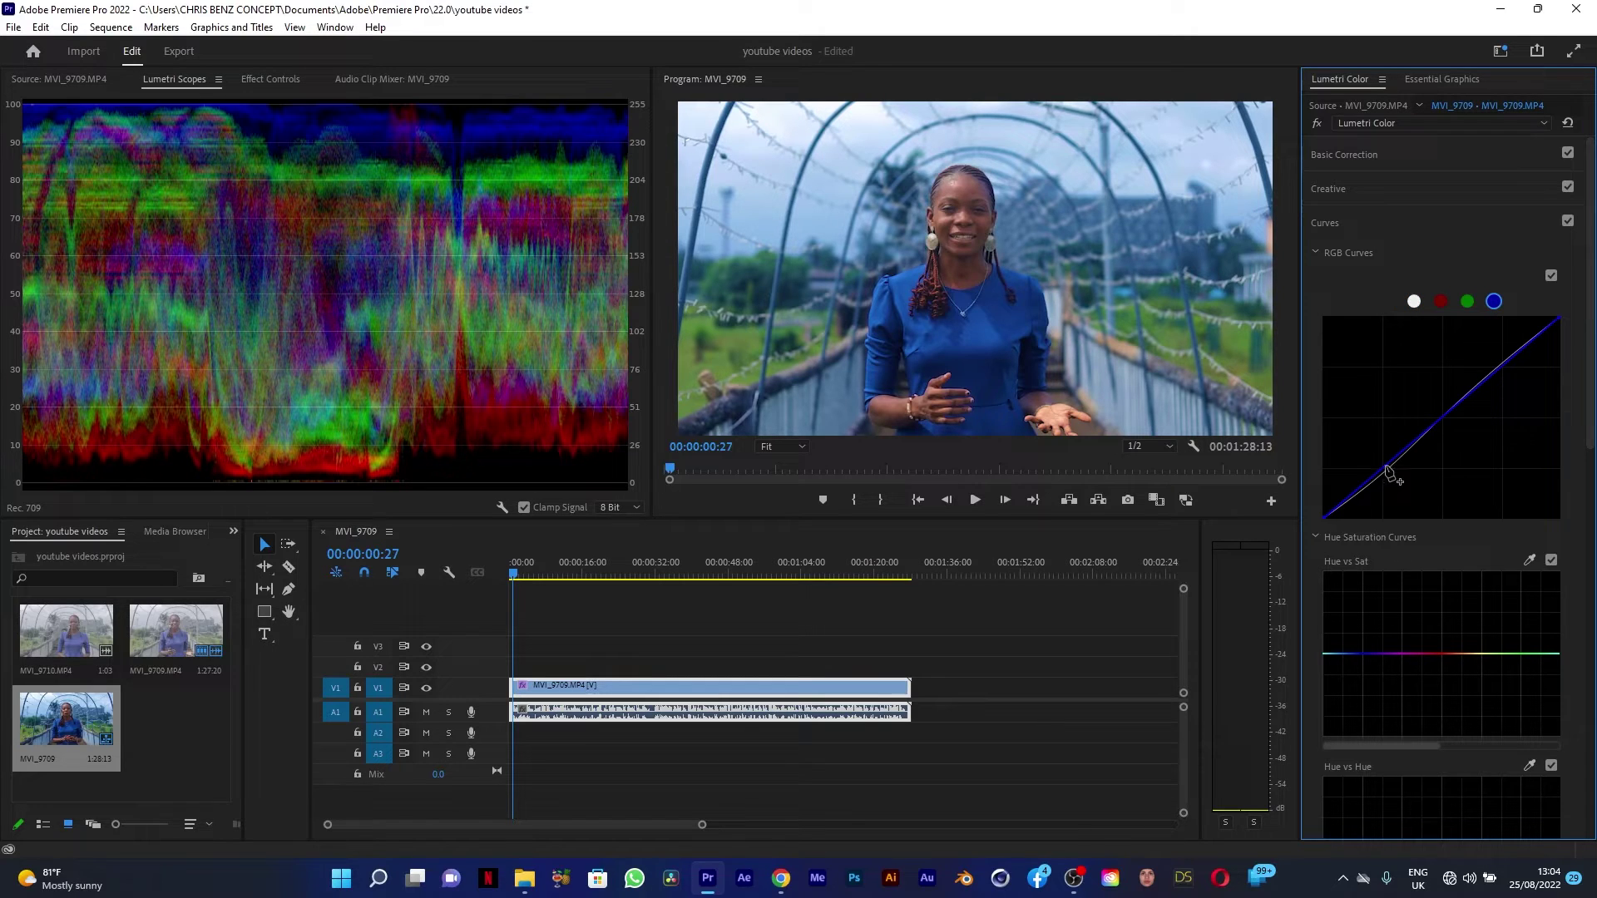
left_click(1442, 419)
left_click(1504, 366)
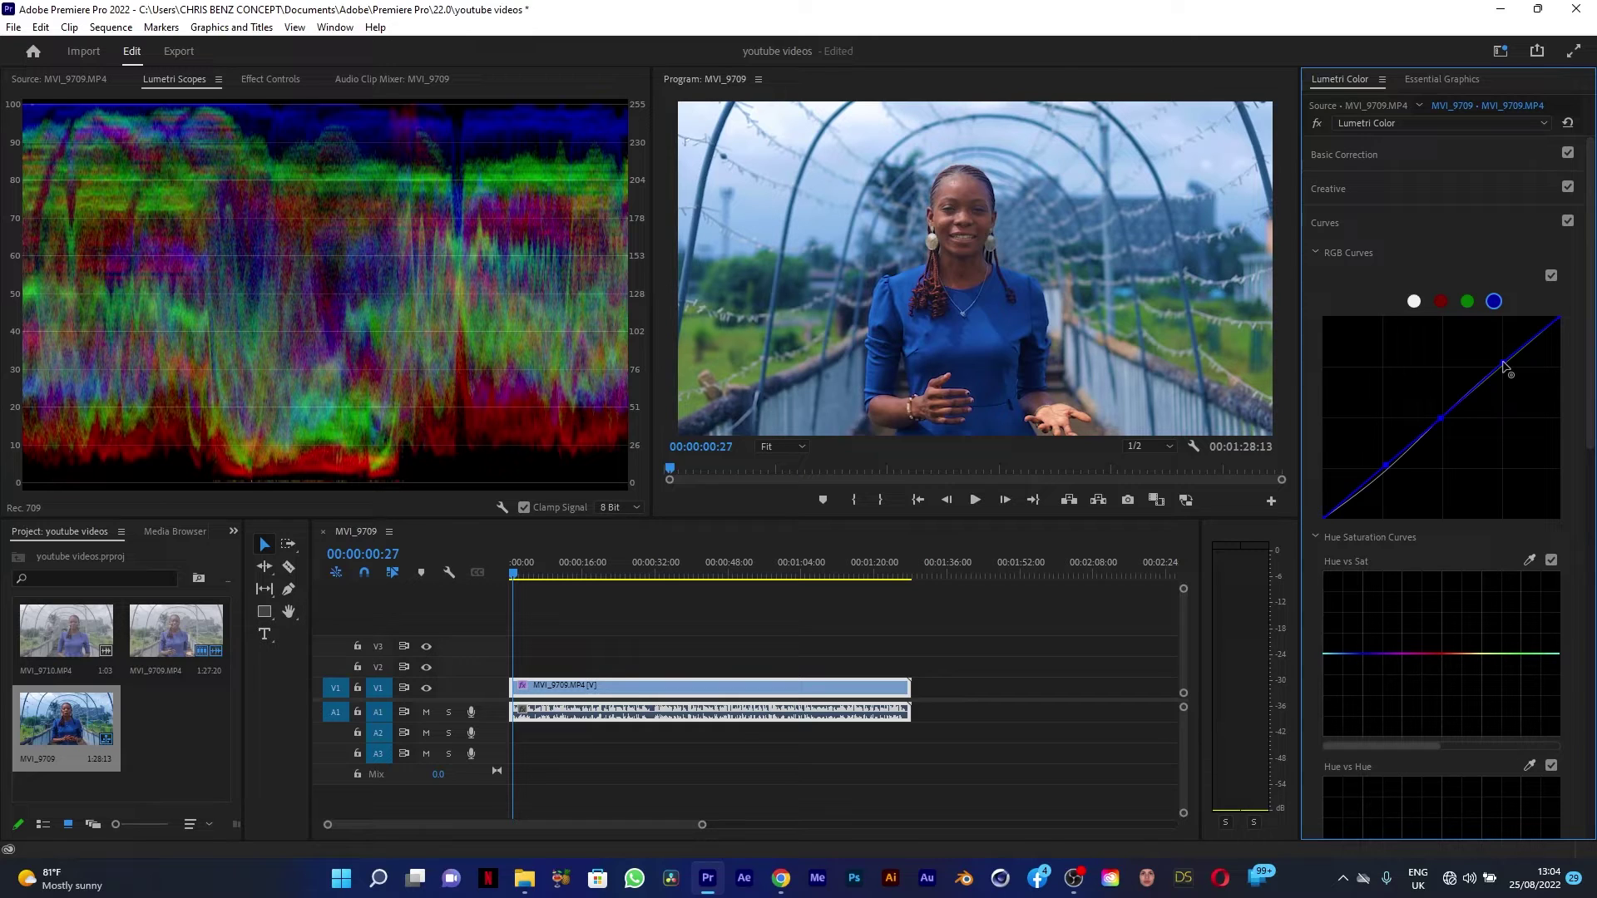
left_click_drag(1505, 366, 1502, 350)
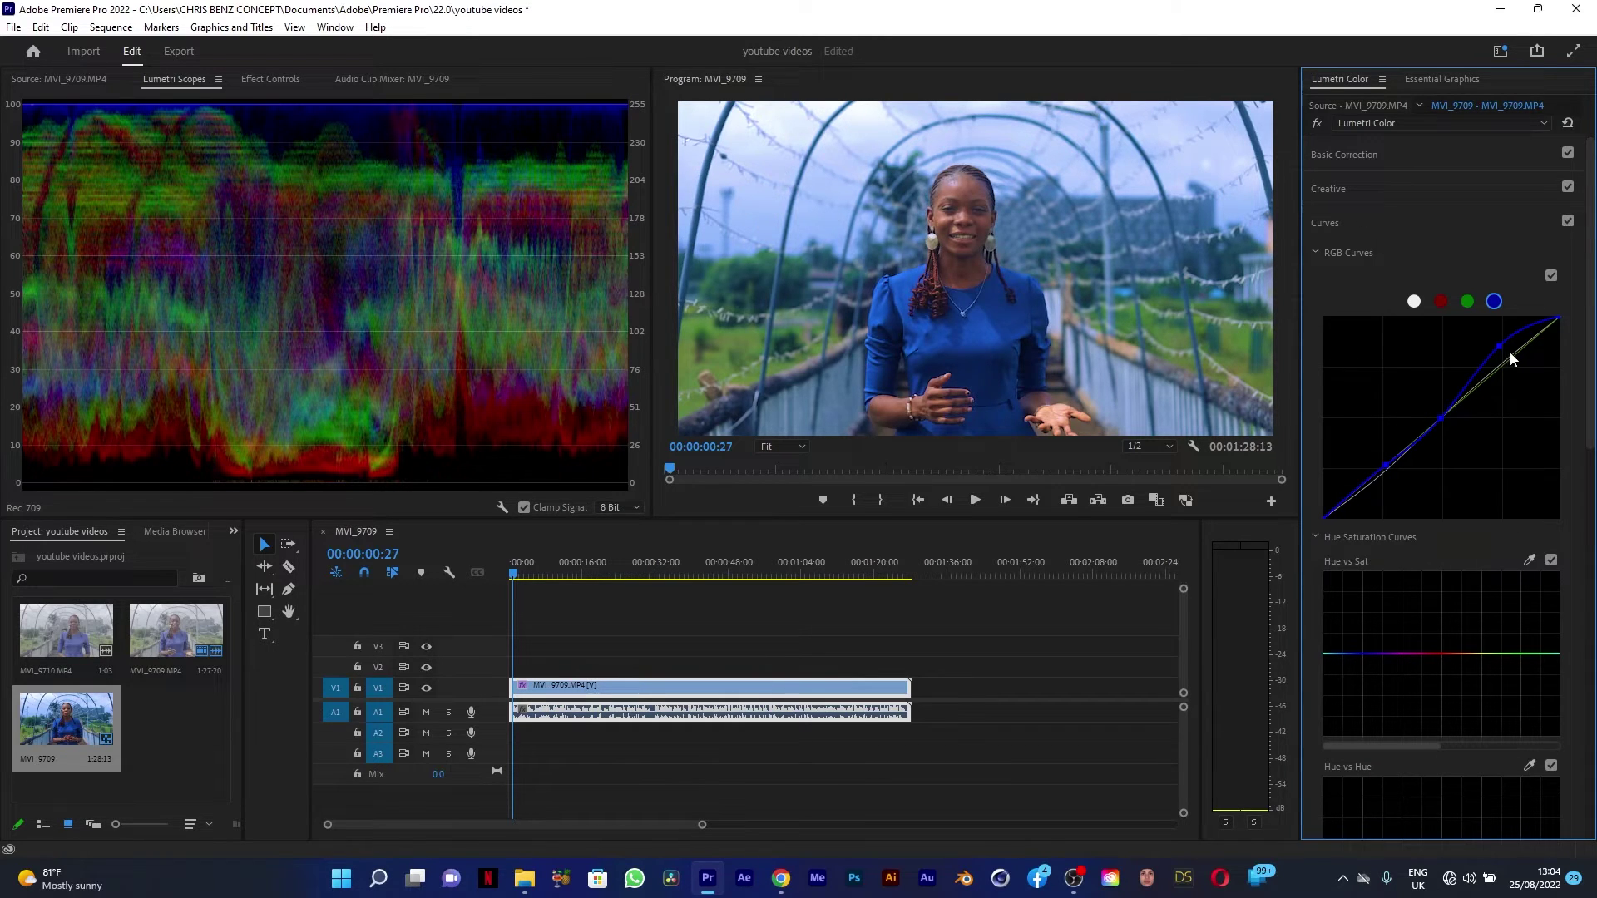
left_click_drag(1503, 352, 1508, 349)
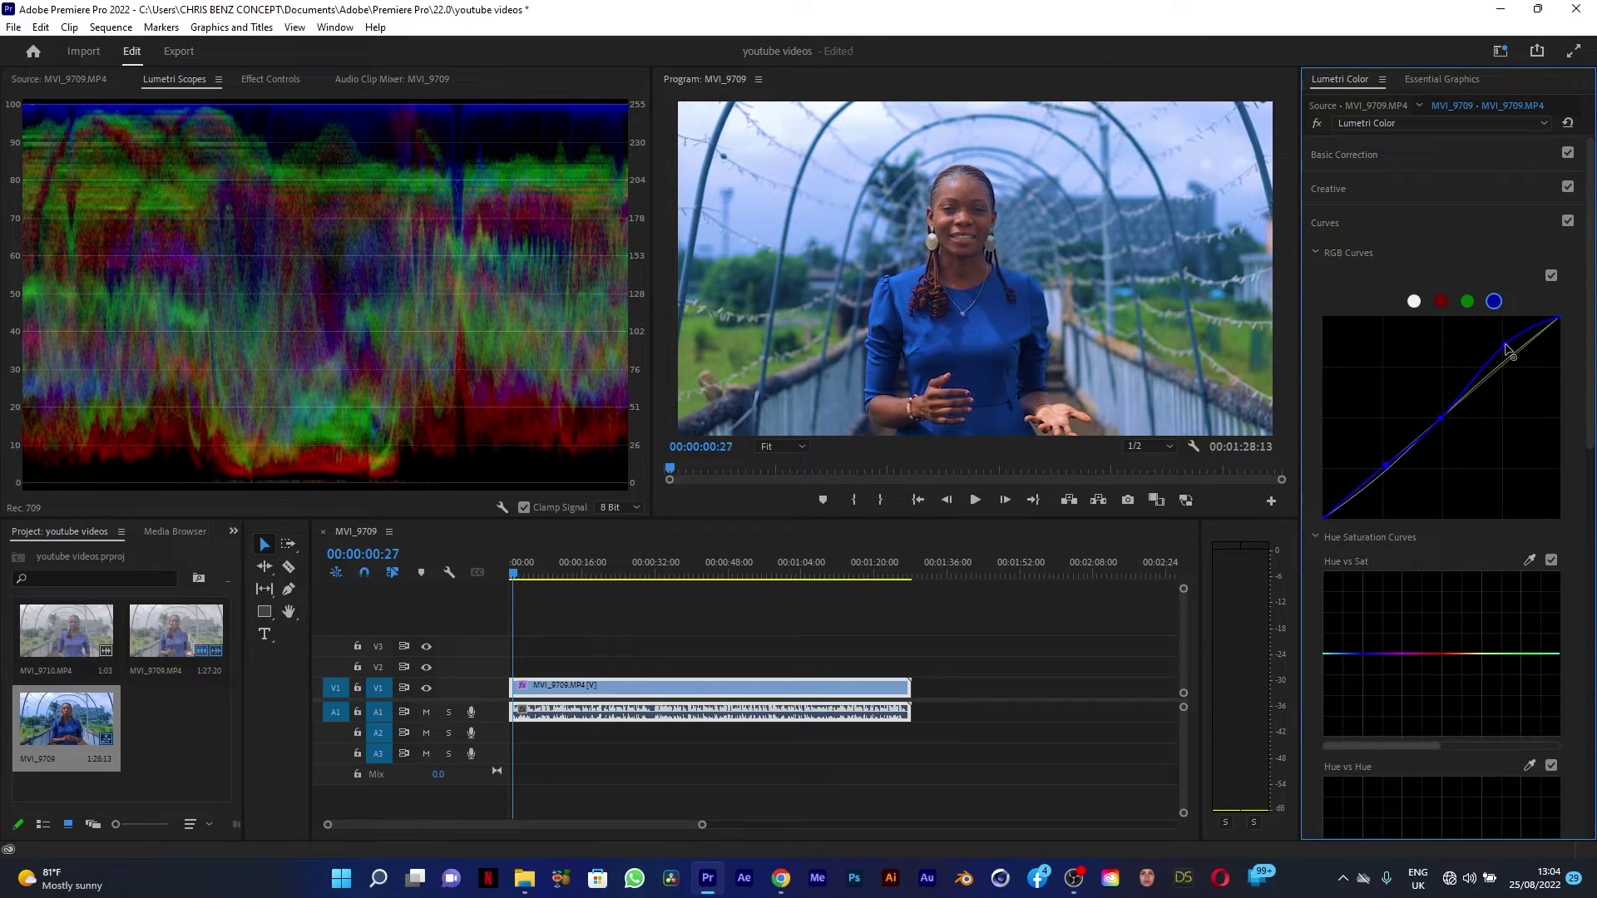
- Add shadow, midtone and highlight points to the green RGB curve and pull the highlight point below the diagonal
left_click(1467, 301)
left_click(1390, 468)
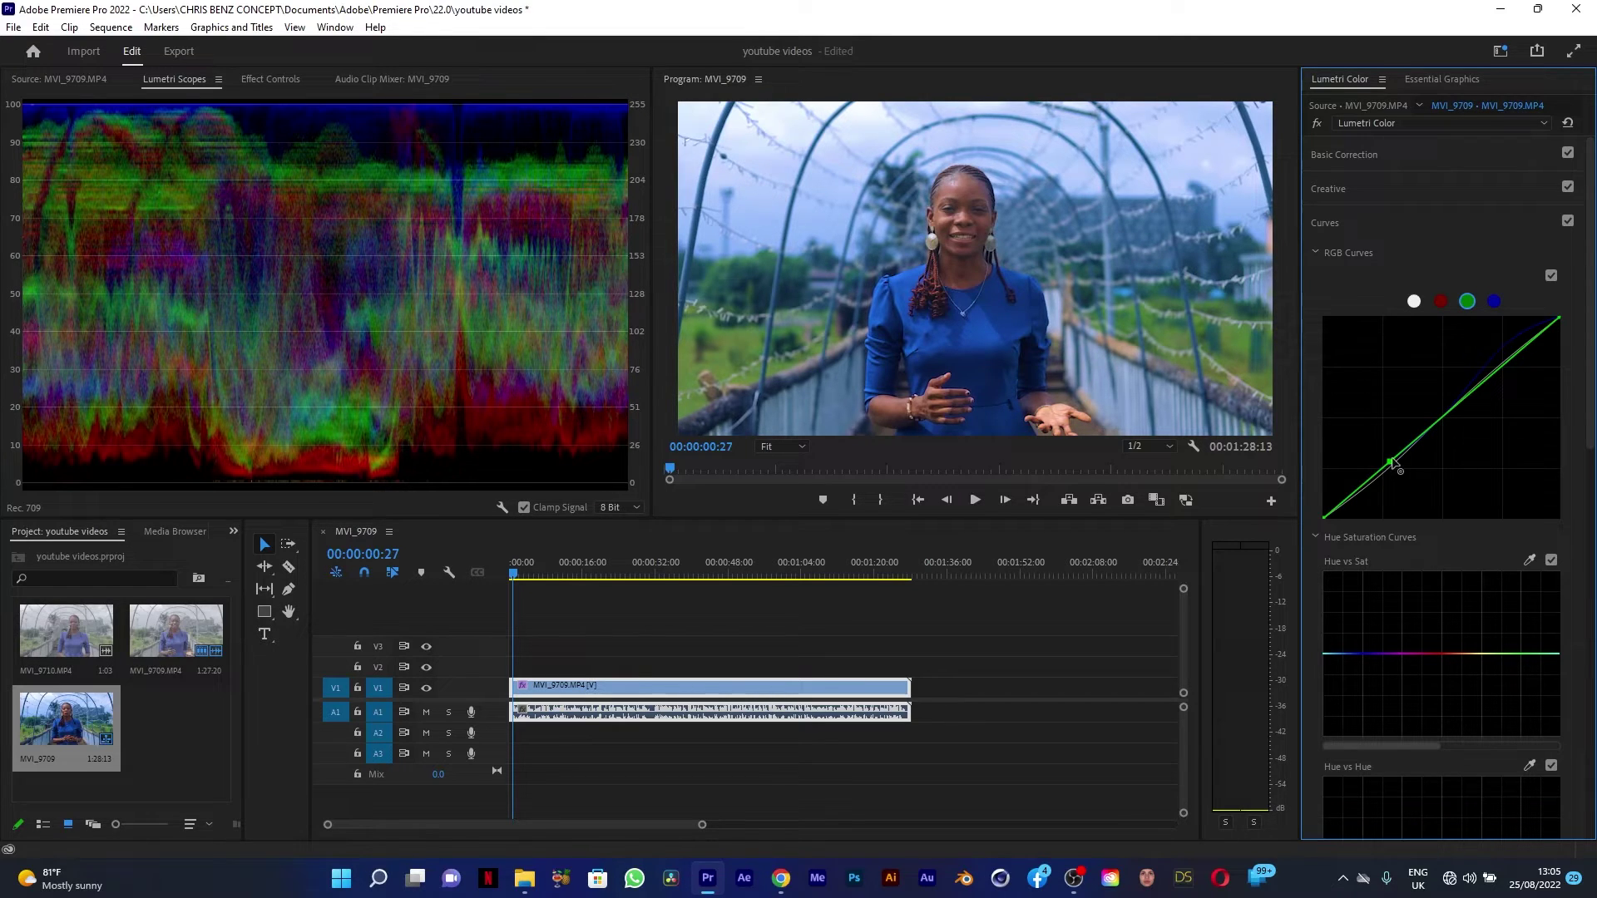
left_click(1445, 416)
left_click(1506, 364)
left_click_drag(1506, 366, 1517, 373)
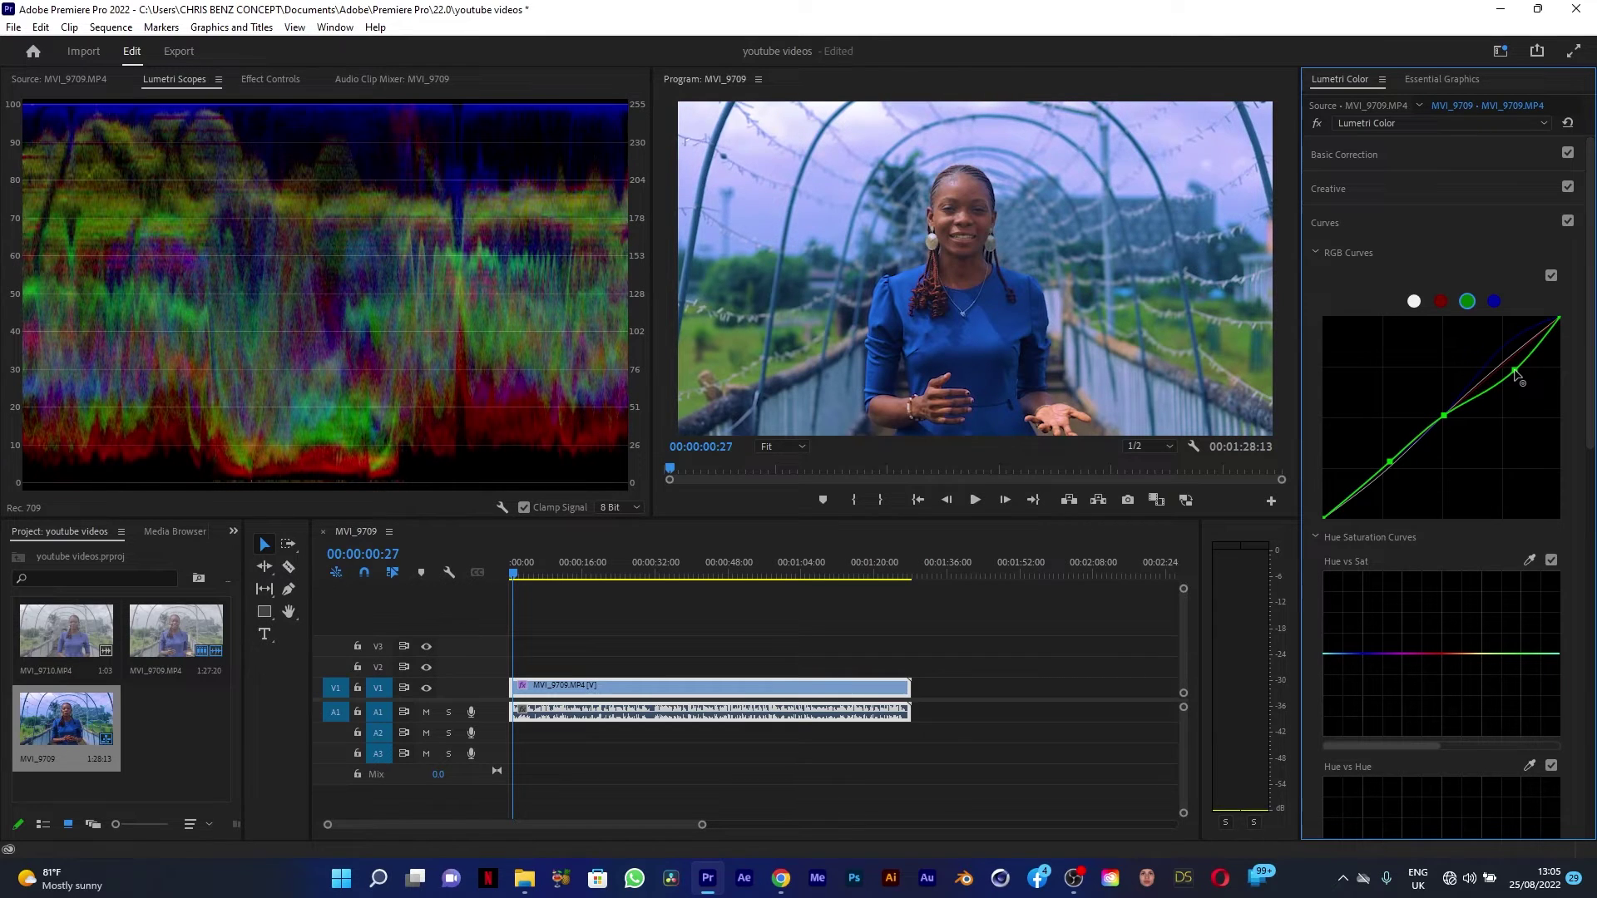
left_click_drag(1519, 376, 1516, 378)
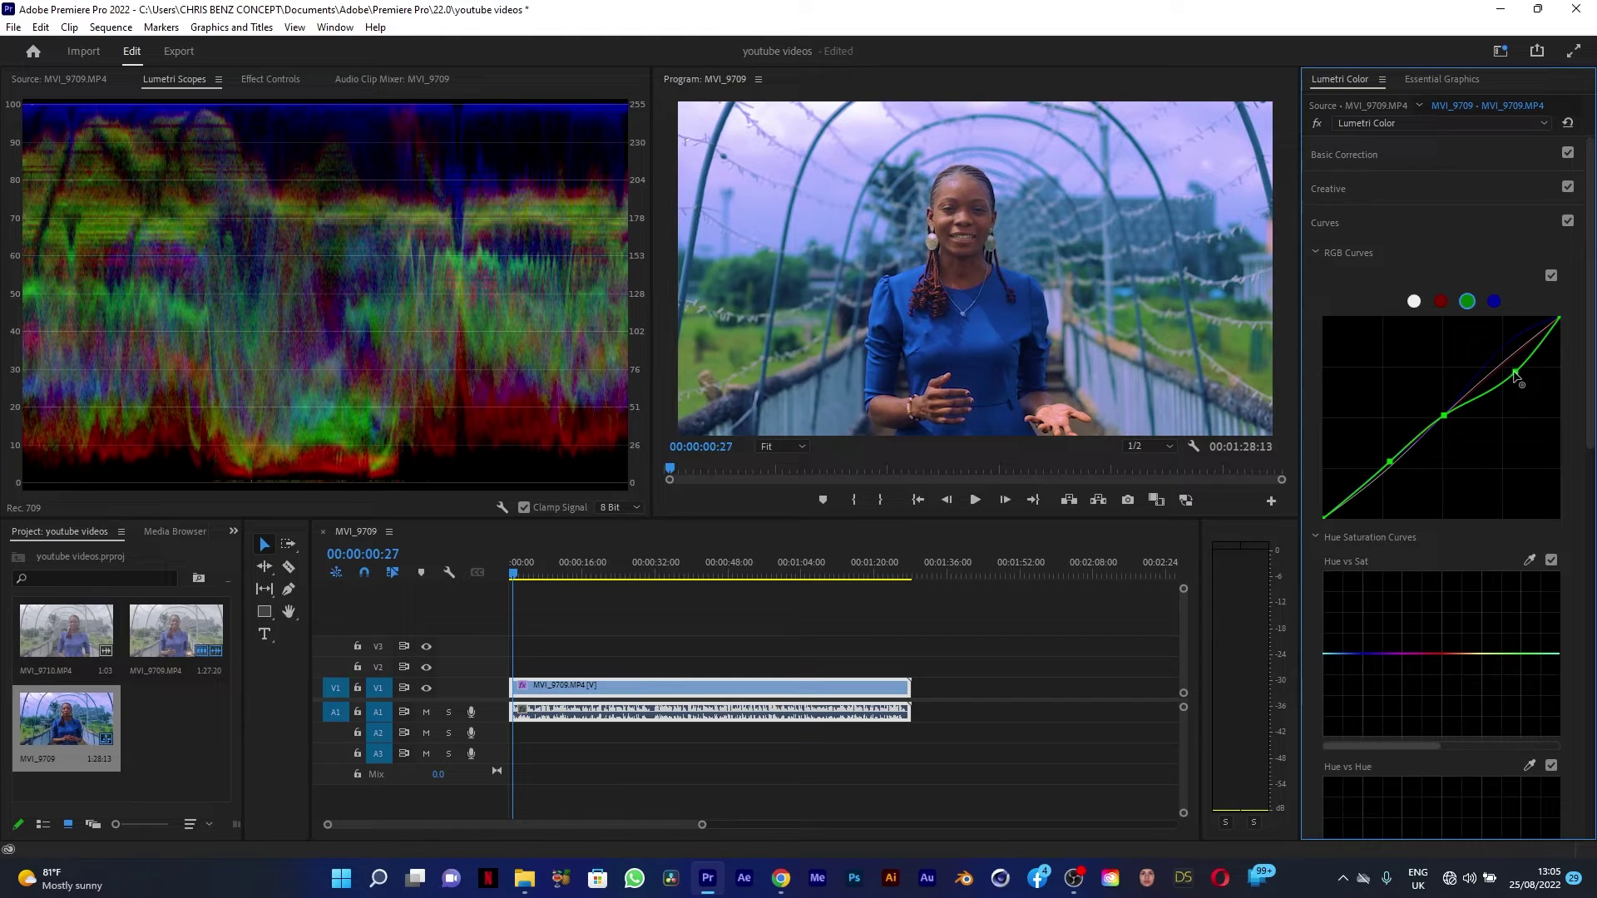
left_click_drag(1516, 374, 1522, 369)
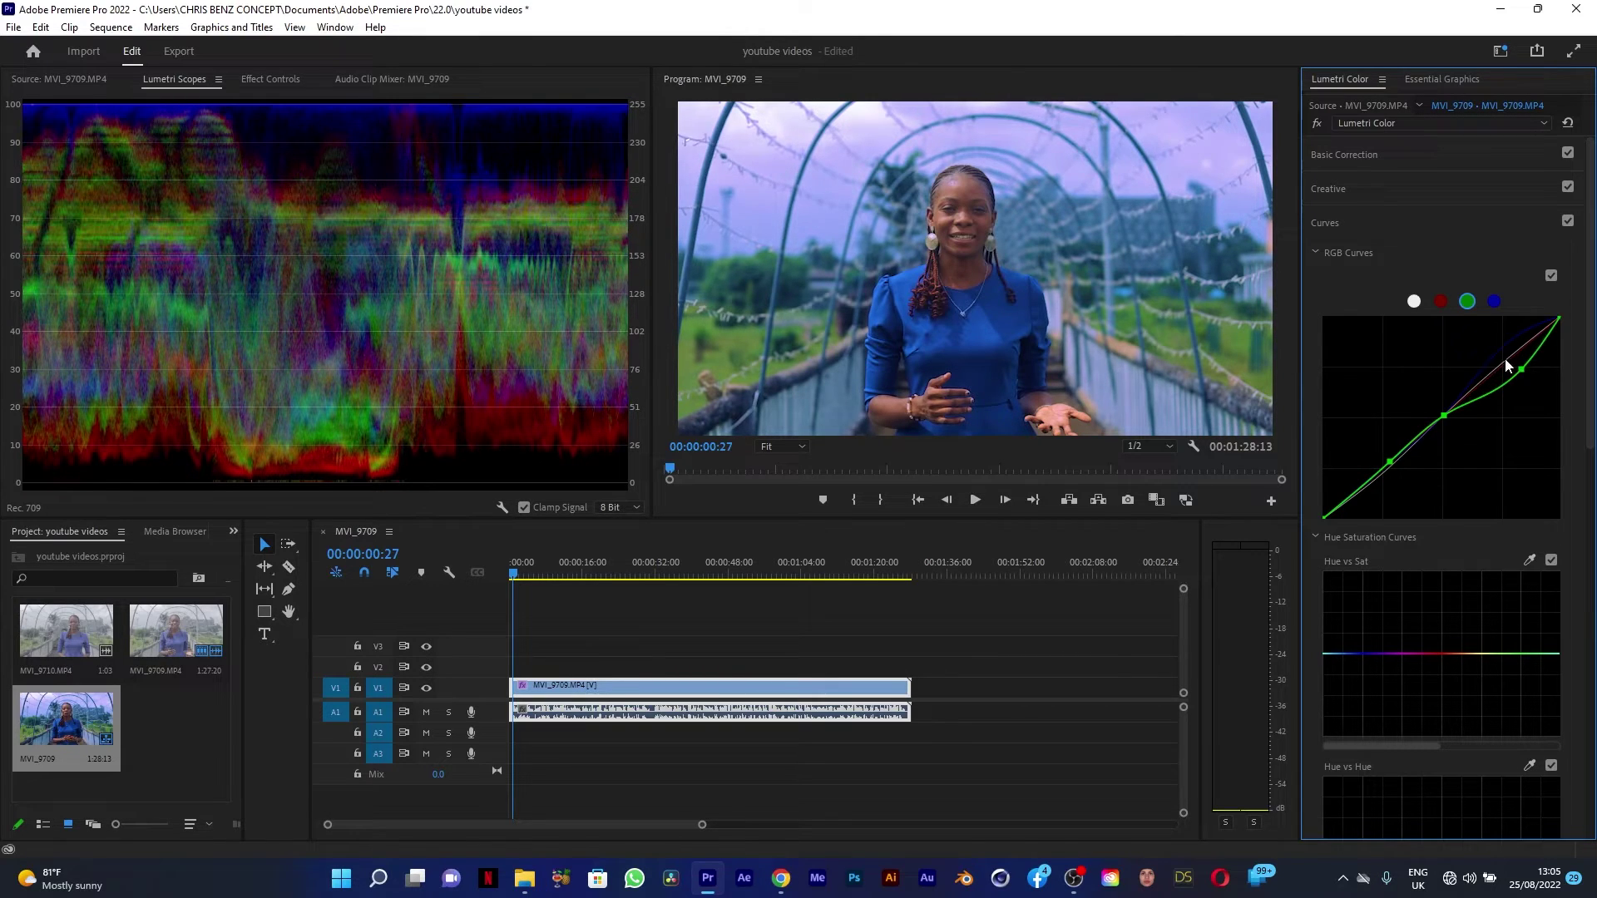
- Add three points to the red RGB curve and pull its highlight point below the diagonal
left_click(1443, 303)
left_click(1387, 468)
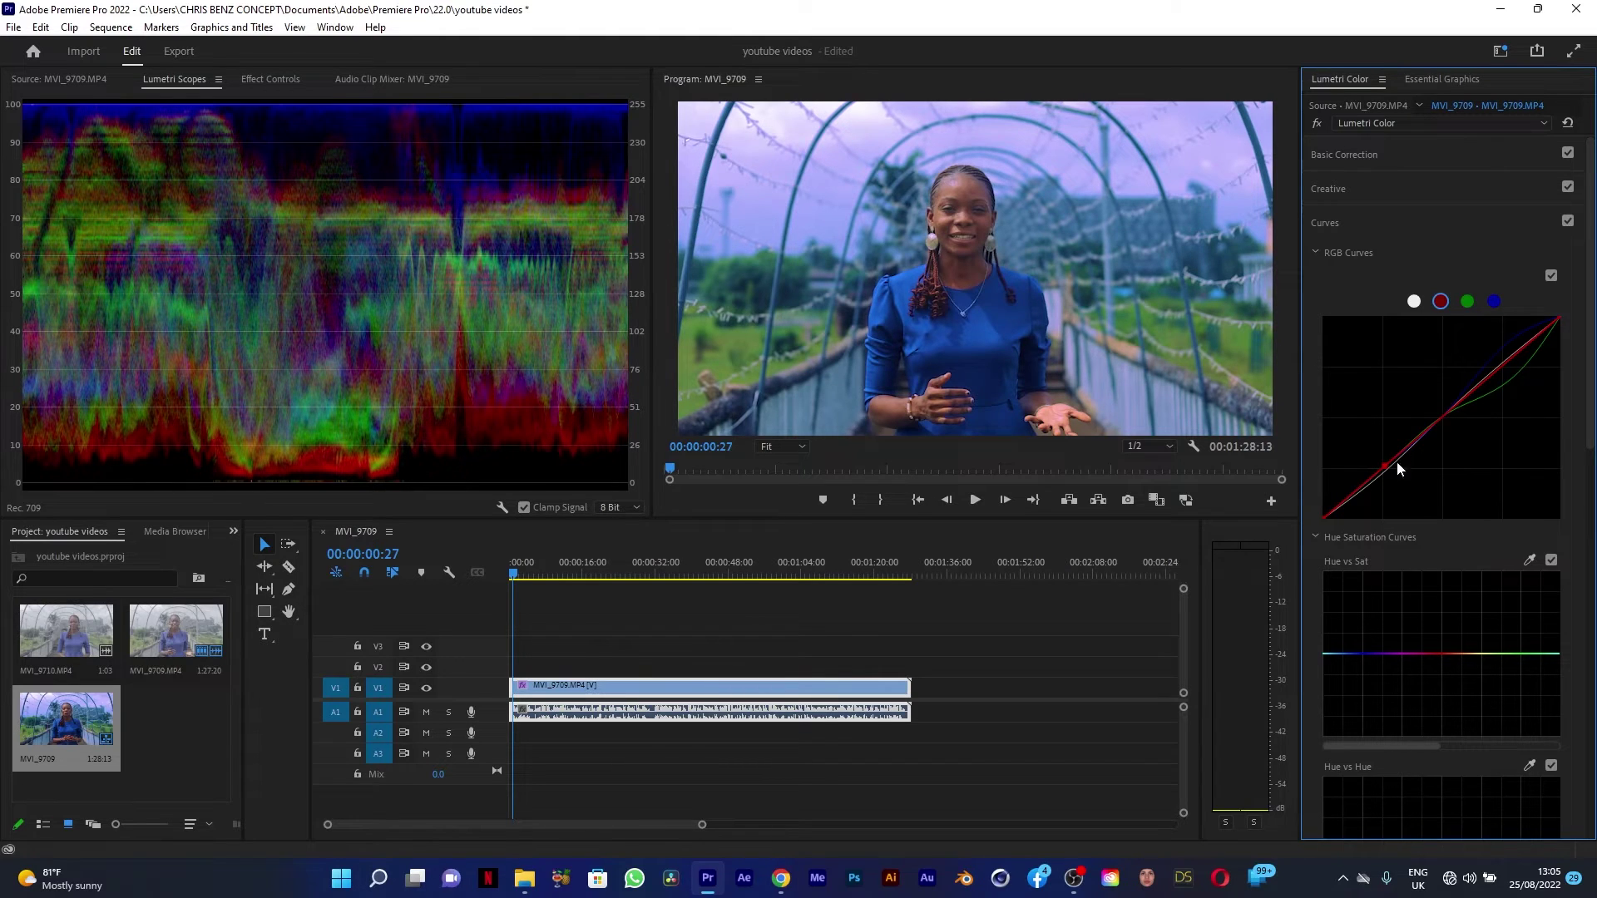
left_click(1445, 422)
left_click_drag(1508, 370, 1521, 379)
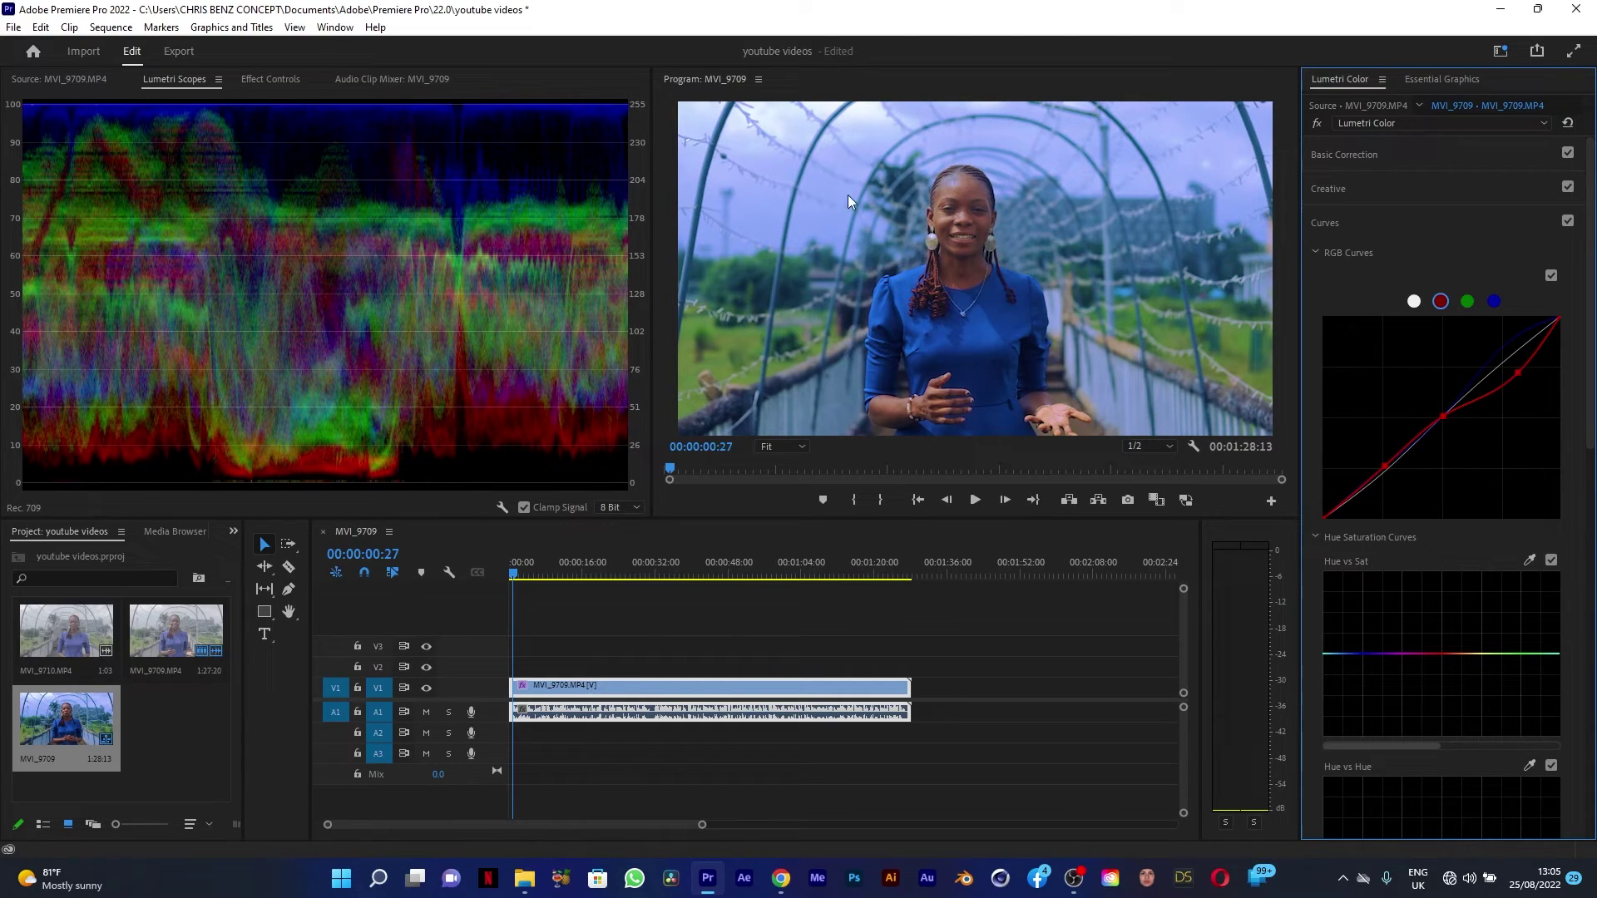
- Move the blue curve's highlight point back down close to the diagonal
left_click(1494, 303)
left_click(1506, 344)
left_click_drag(1509, 346, 1519, 350)
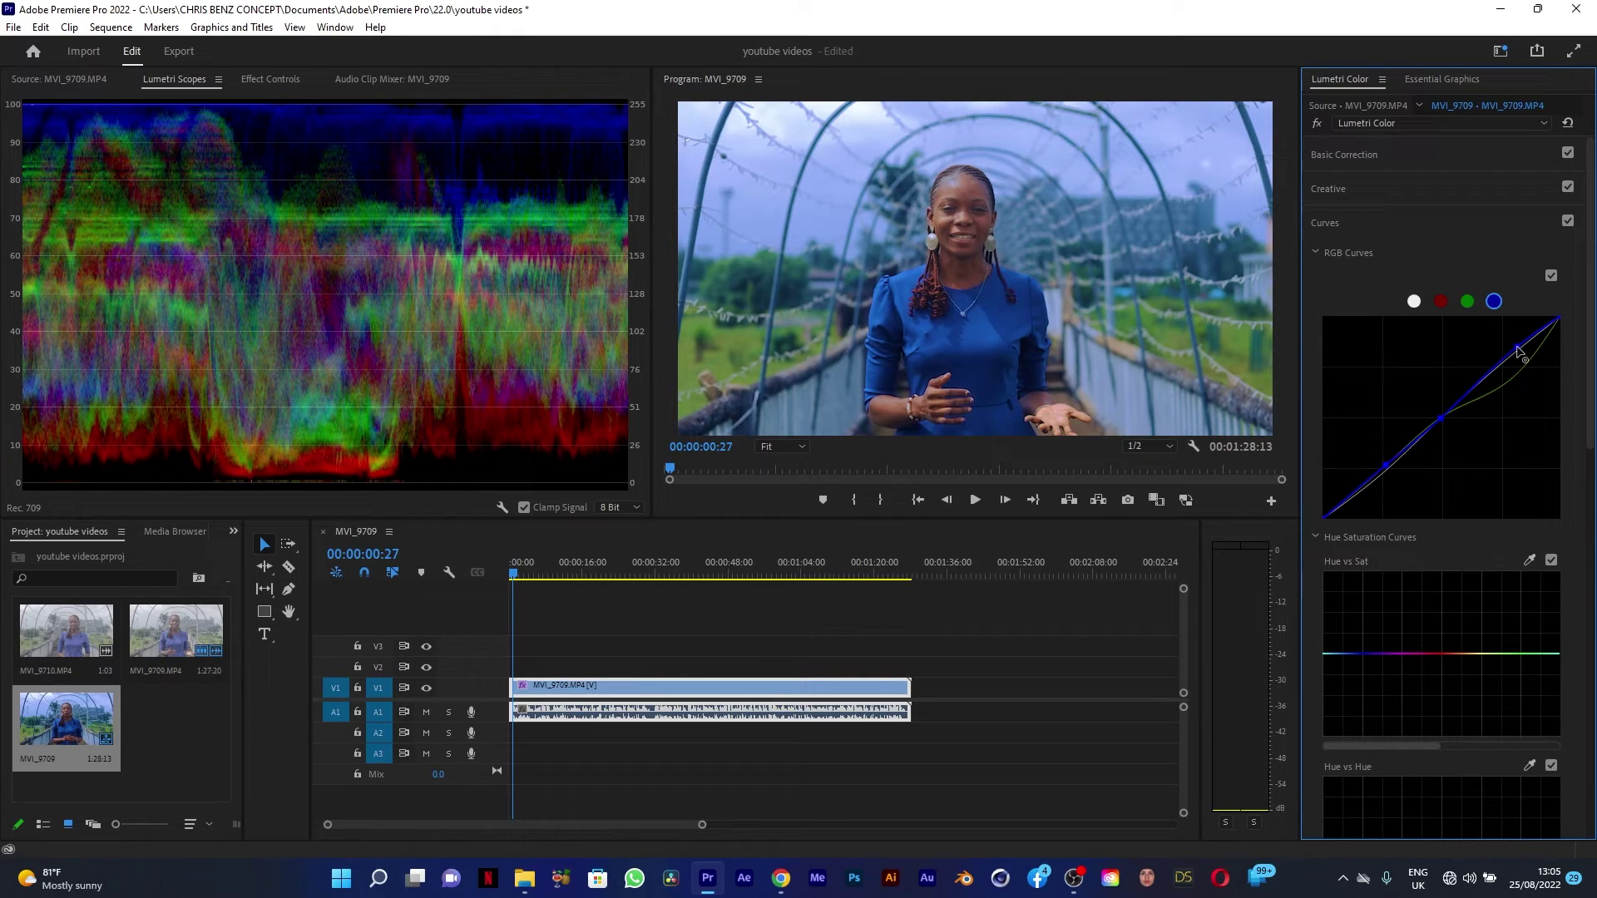
left_click(1517, 347)
- In Basic Correction, set the whites to -8.7 and the highlights to -76.1
left_click(1421, 153)
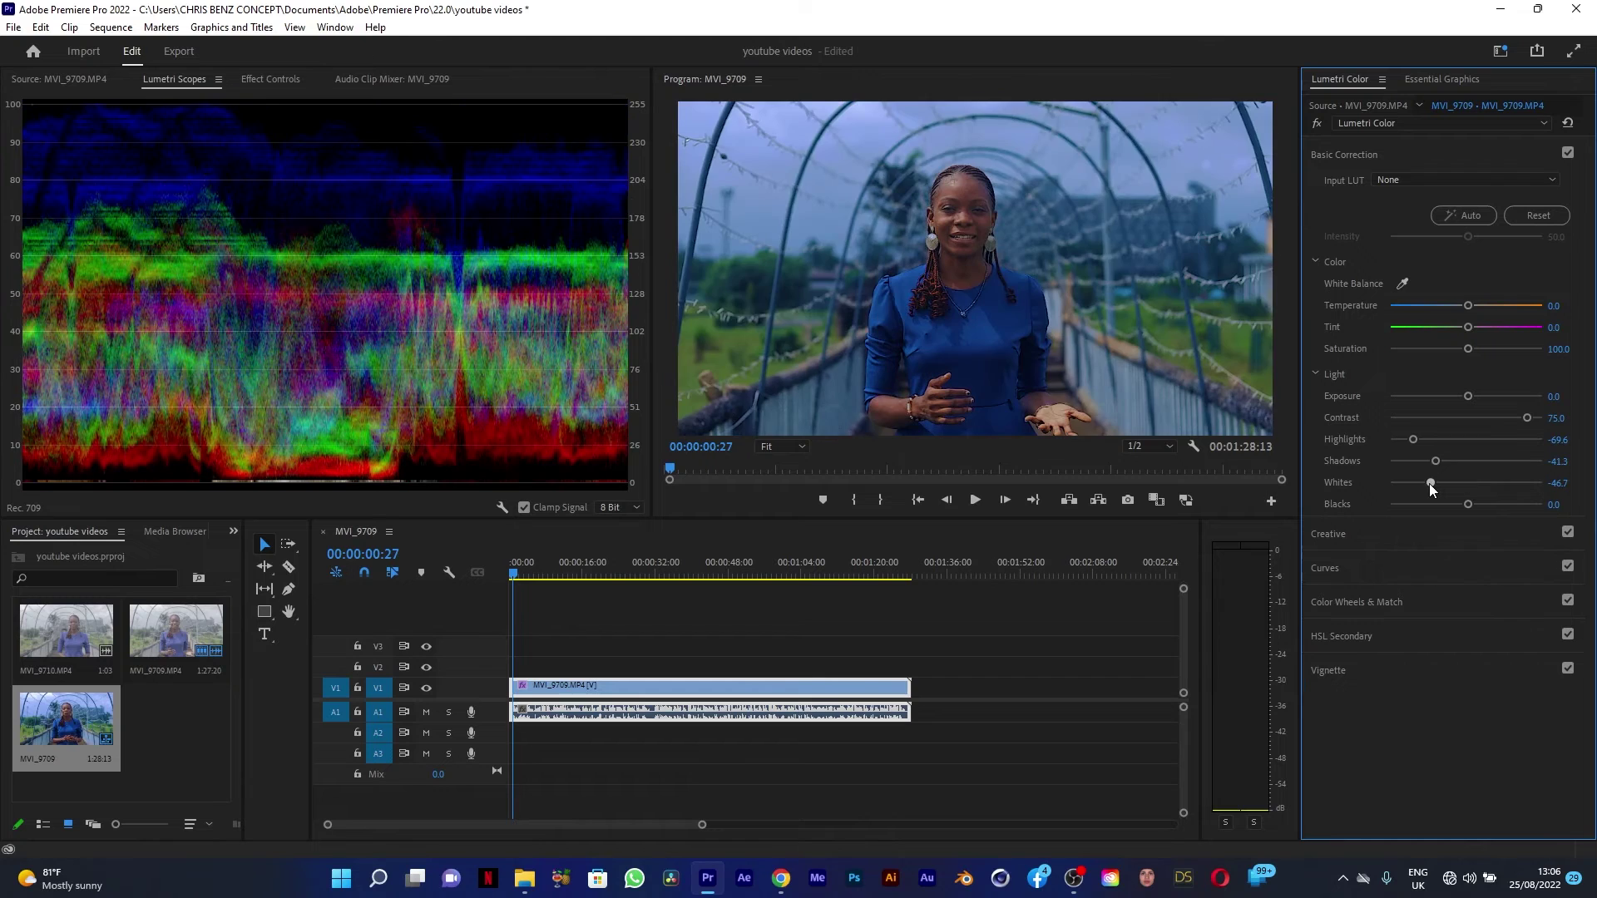
left_click_drag(1465, 482, 1464, 482)
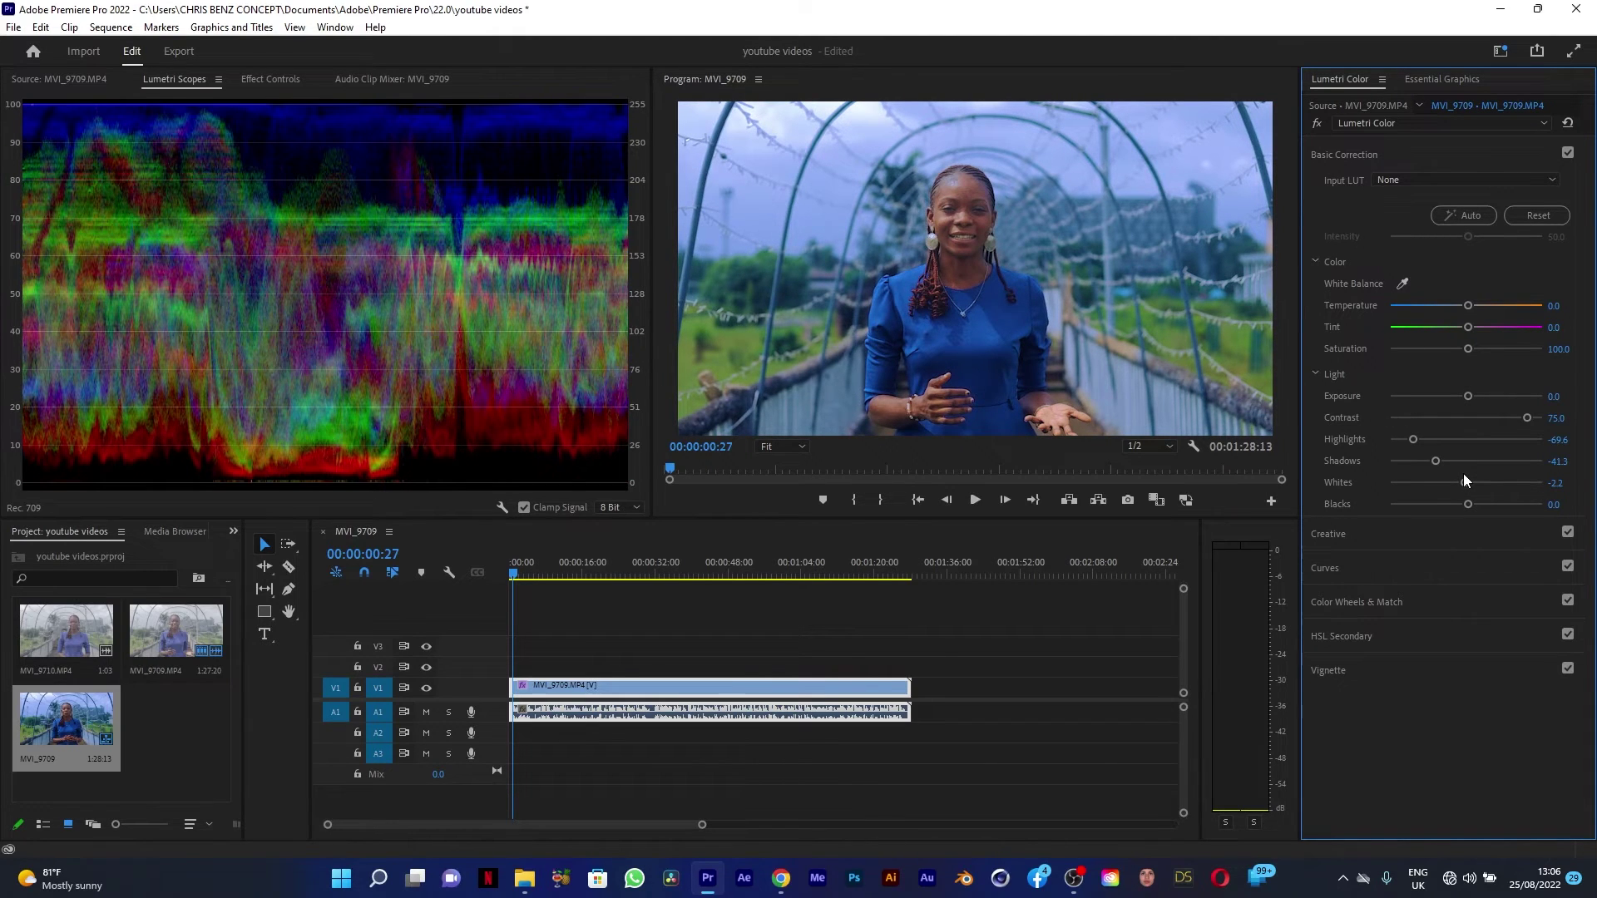
left_click(1460, 483)
left_click(1460, 483)
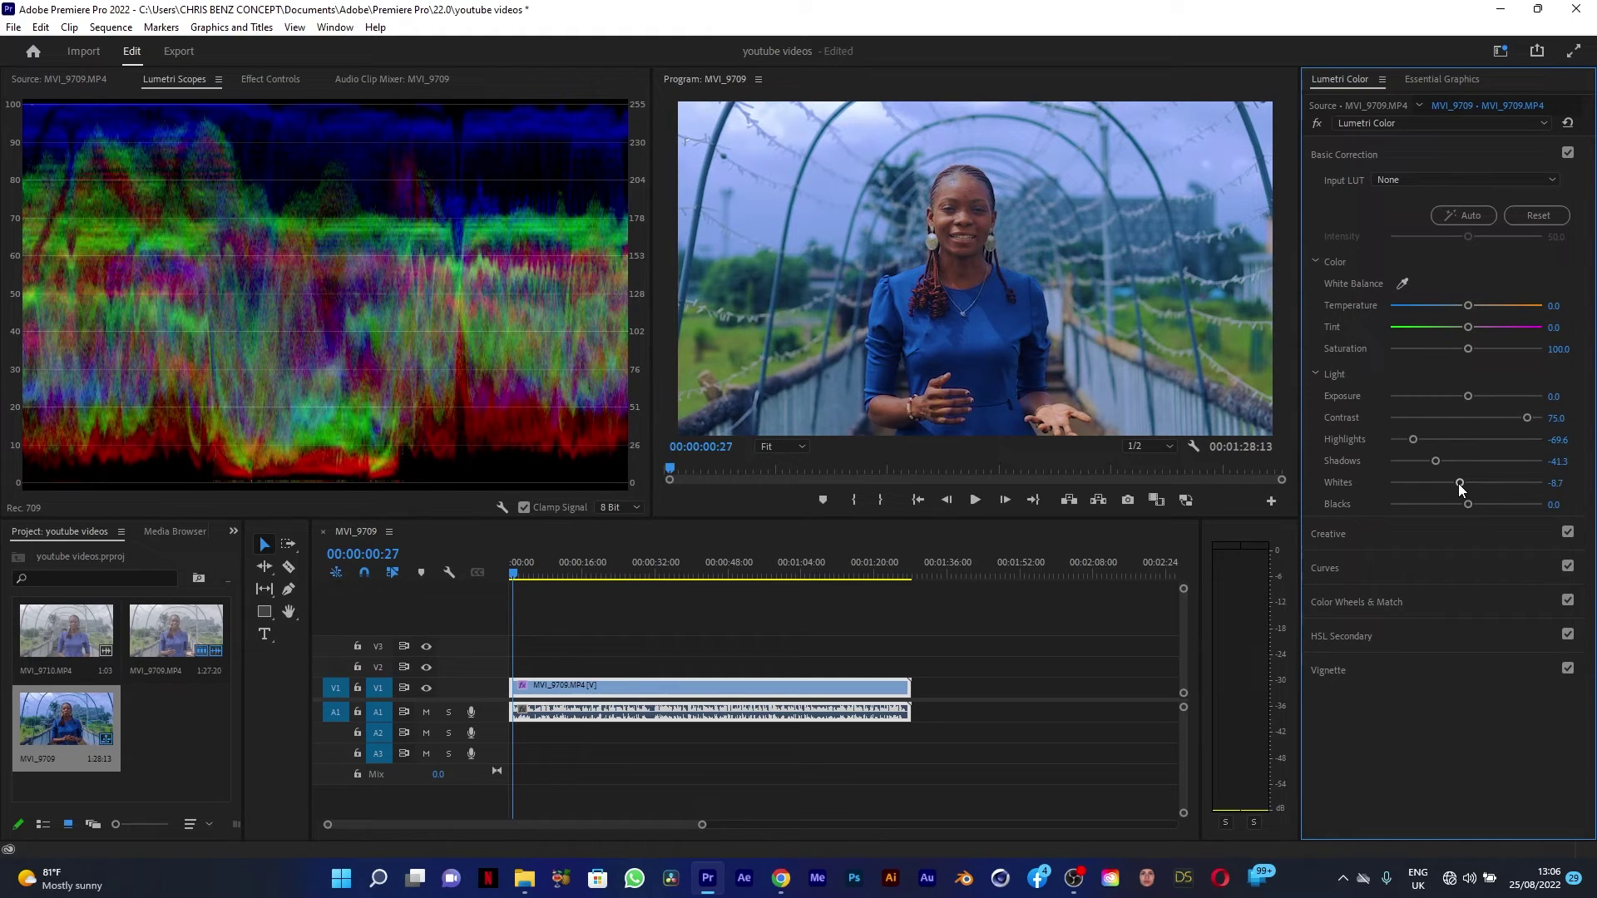
left_click_drag(1412, 440, 1404, 445)
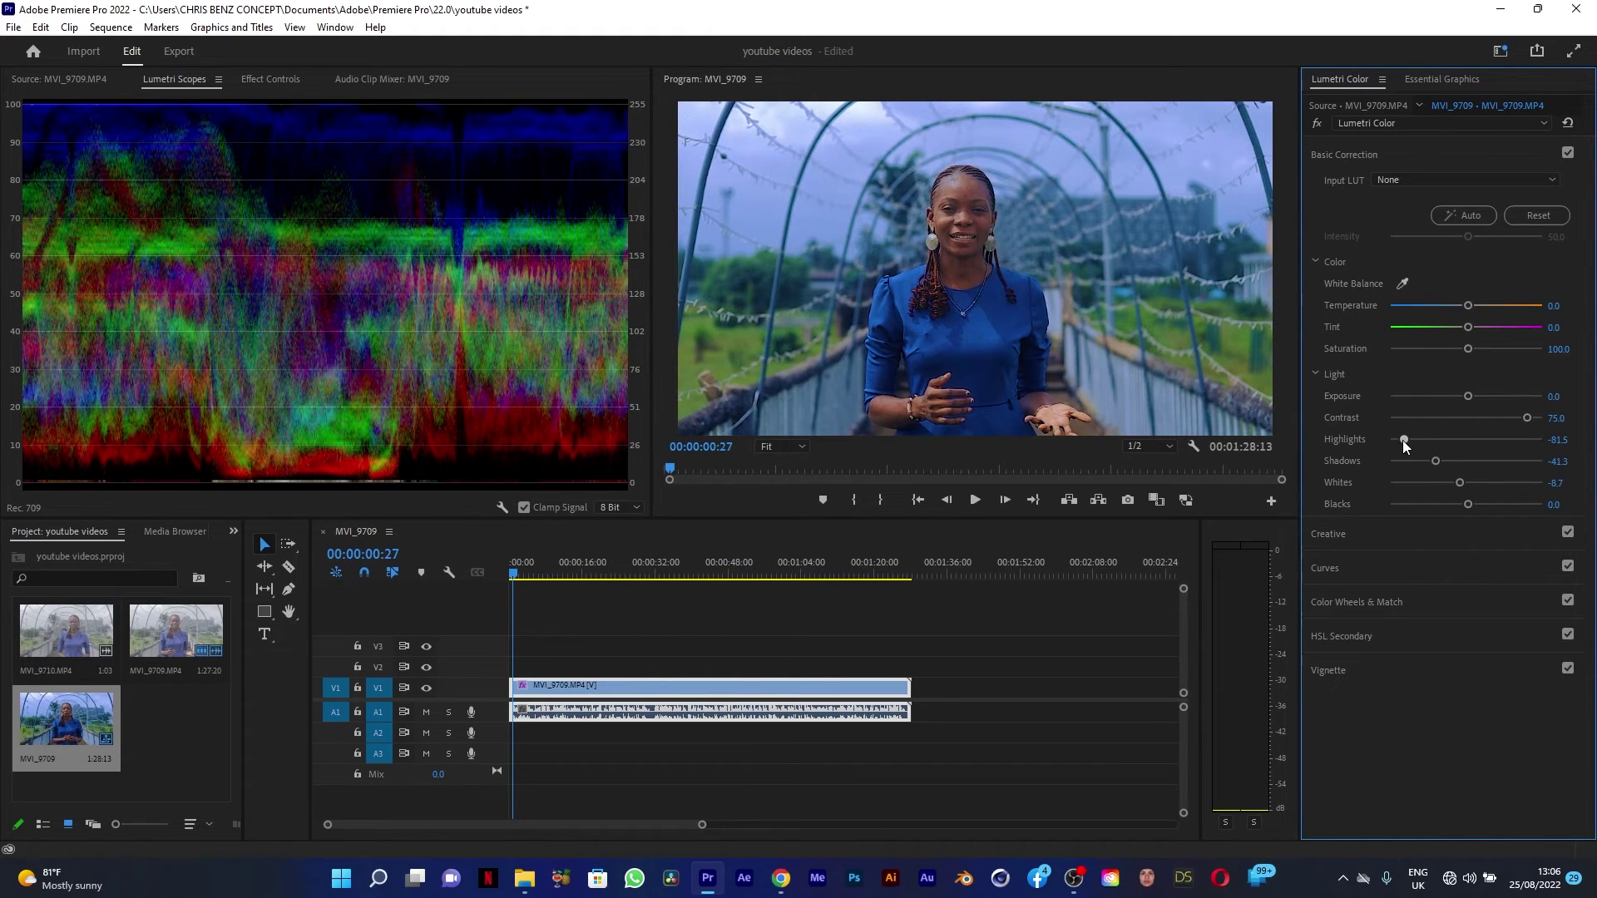
left_click_drag(1403, 441, 1406, 436)
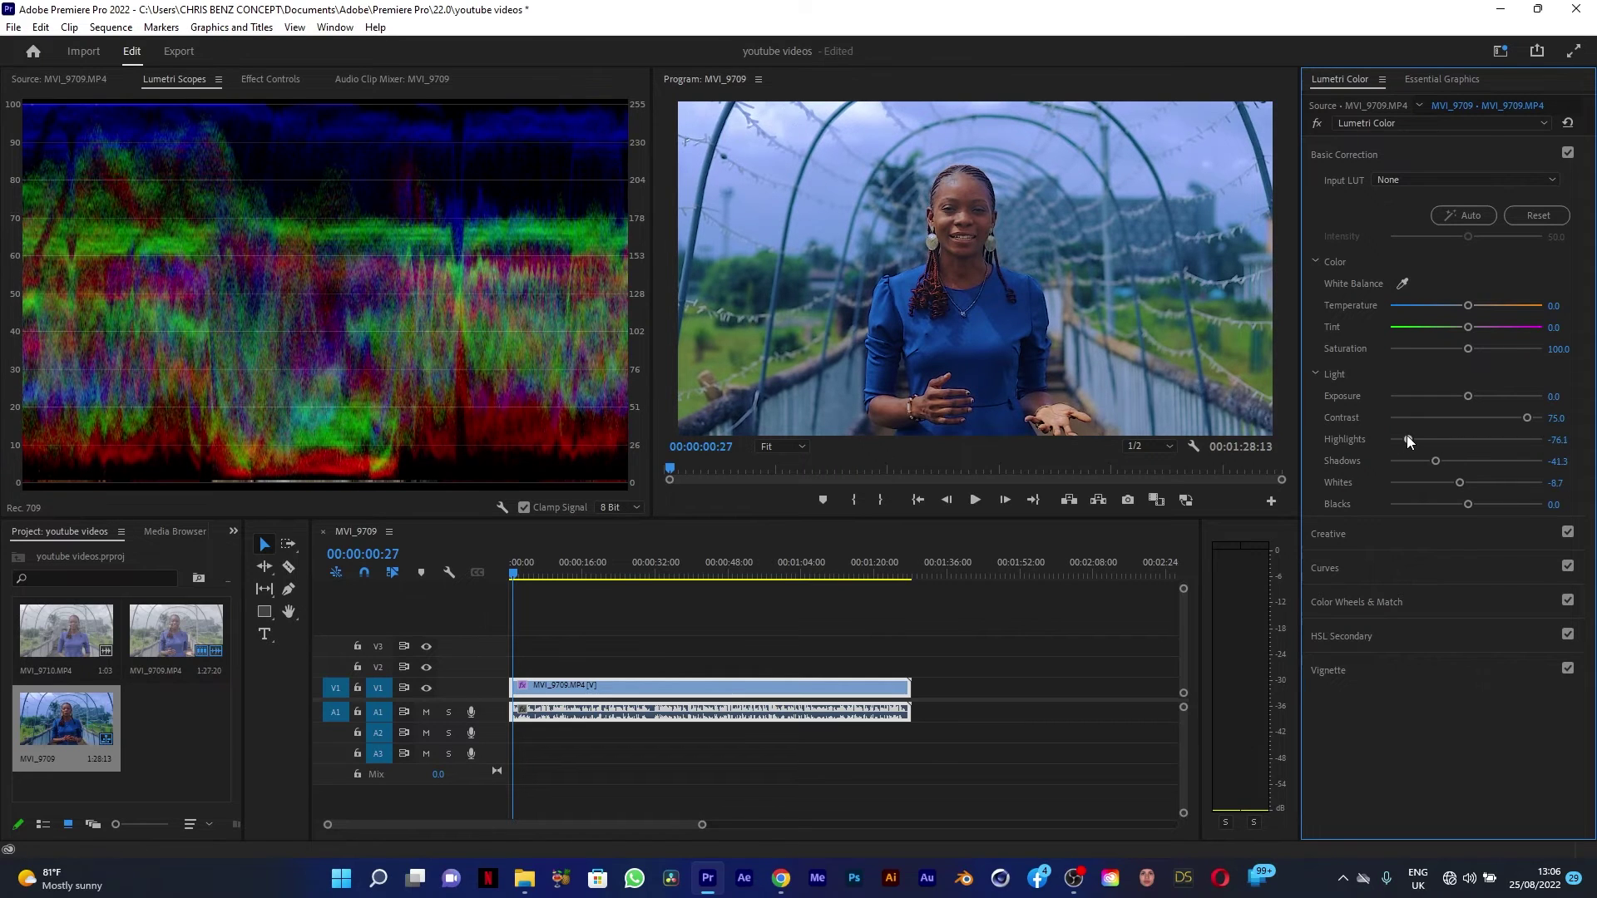
- Isolate the blues on the Hue vs Sat curve between cyan and purple points and raise their saturation
left_click(1352, 567)
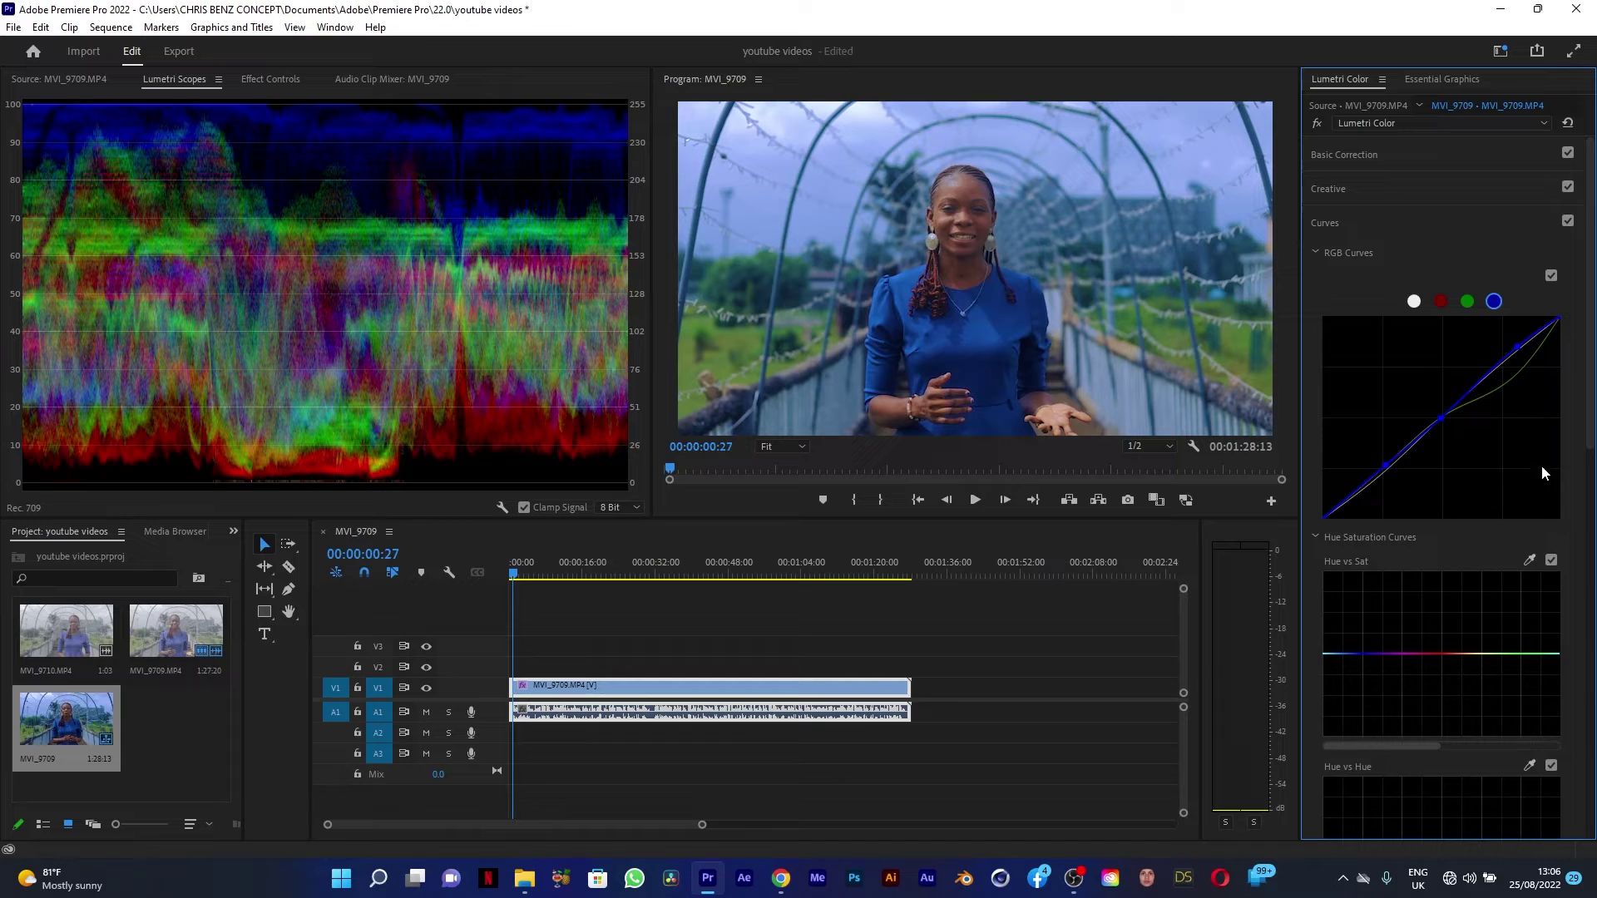
scroll(1575, 477, "down", 4)
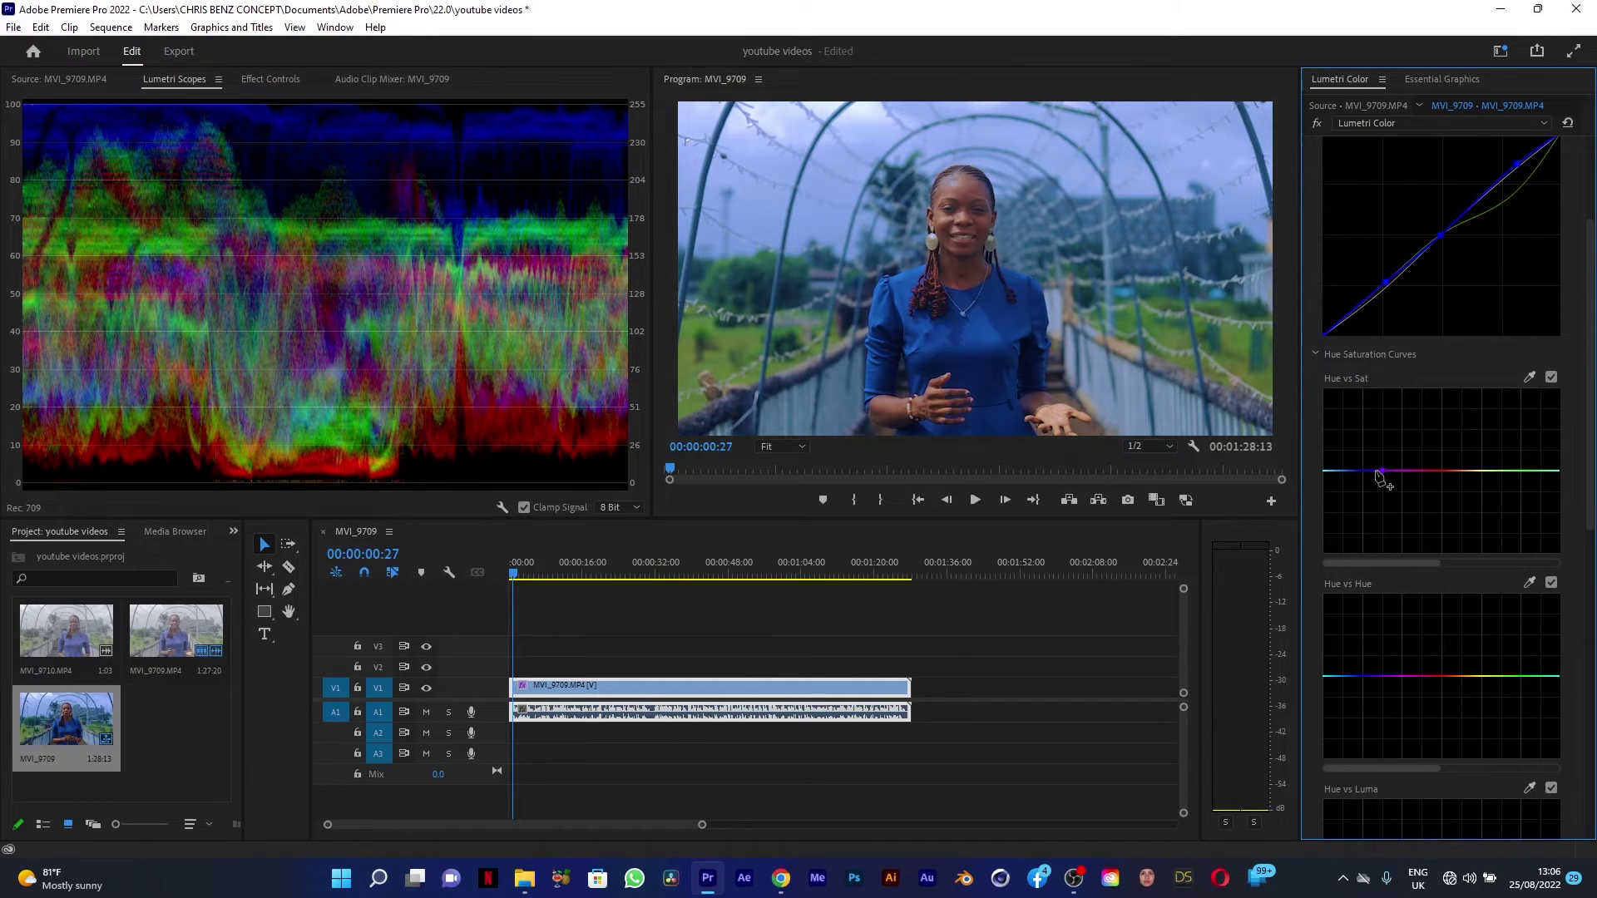
left_click(1324, 471)
left_click_drag(1403, 566, 1476, 535)
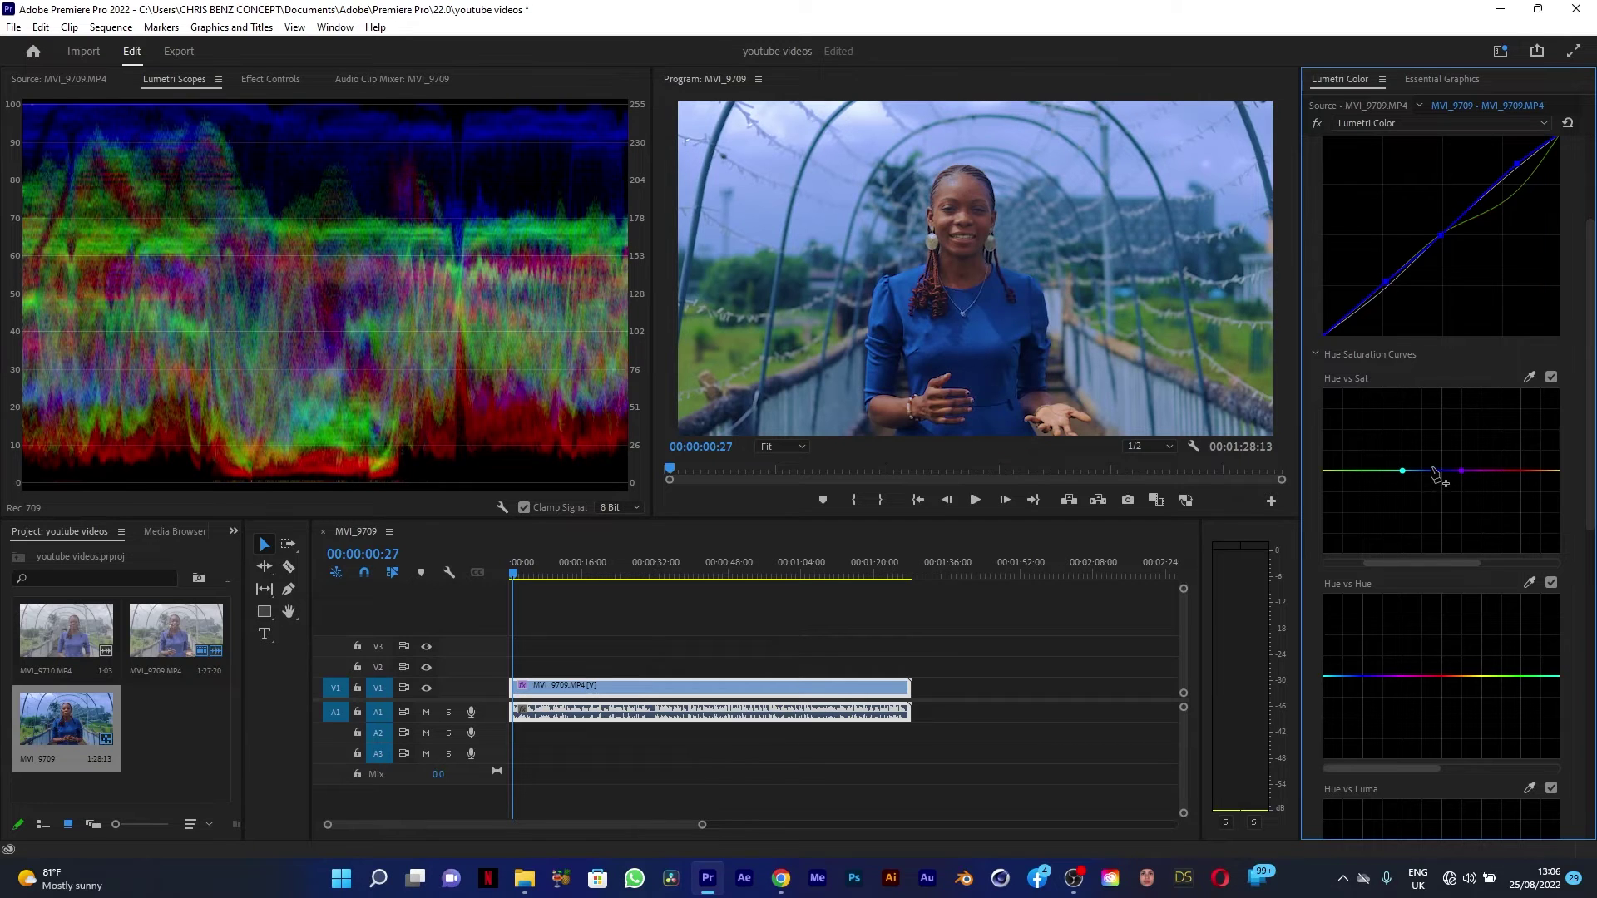
mouse_move(1433, 472)
left_mouse_down()
mouse_move(1432, 409)
mouse_move(1431, 446)
left_mouse_up()
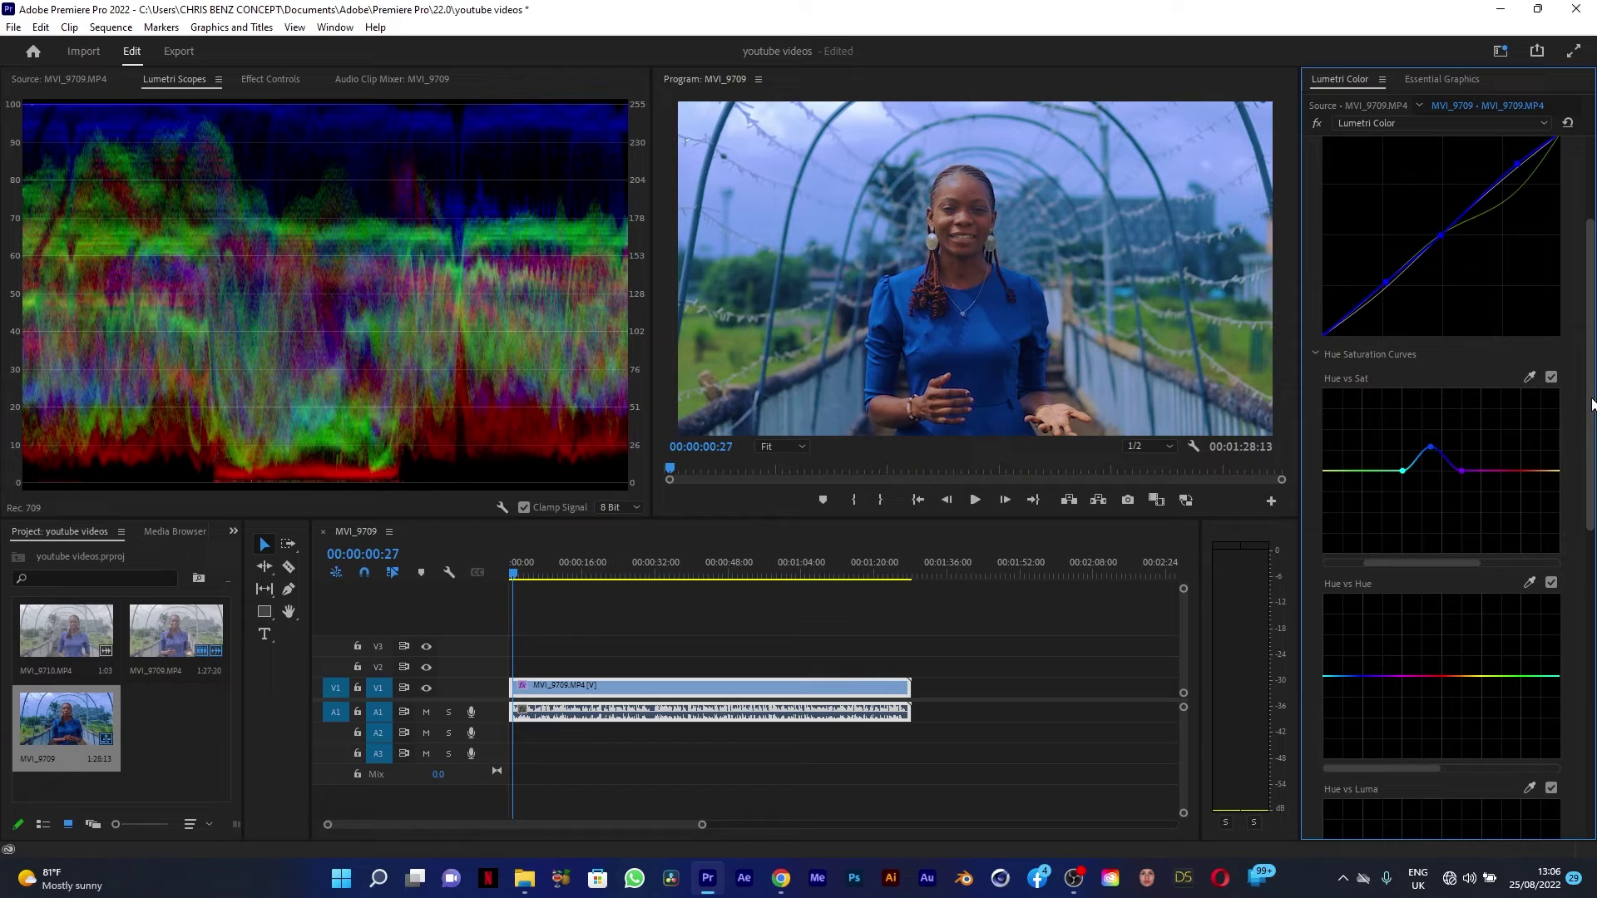
- Isolate the greens on the Hue vs Sat curve between yellow and teal points and moderately lower their saturation
left_click_drag(1592, 405, 1590, 463)
left_click_drag(1426, 430, 1296, 471)
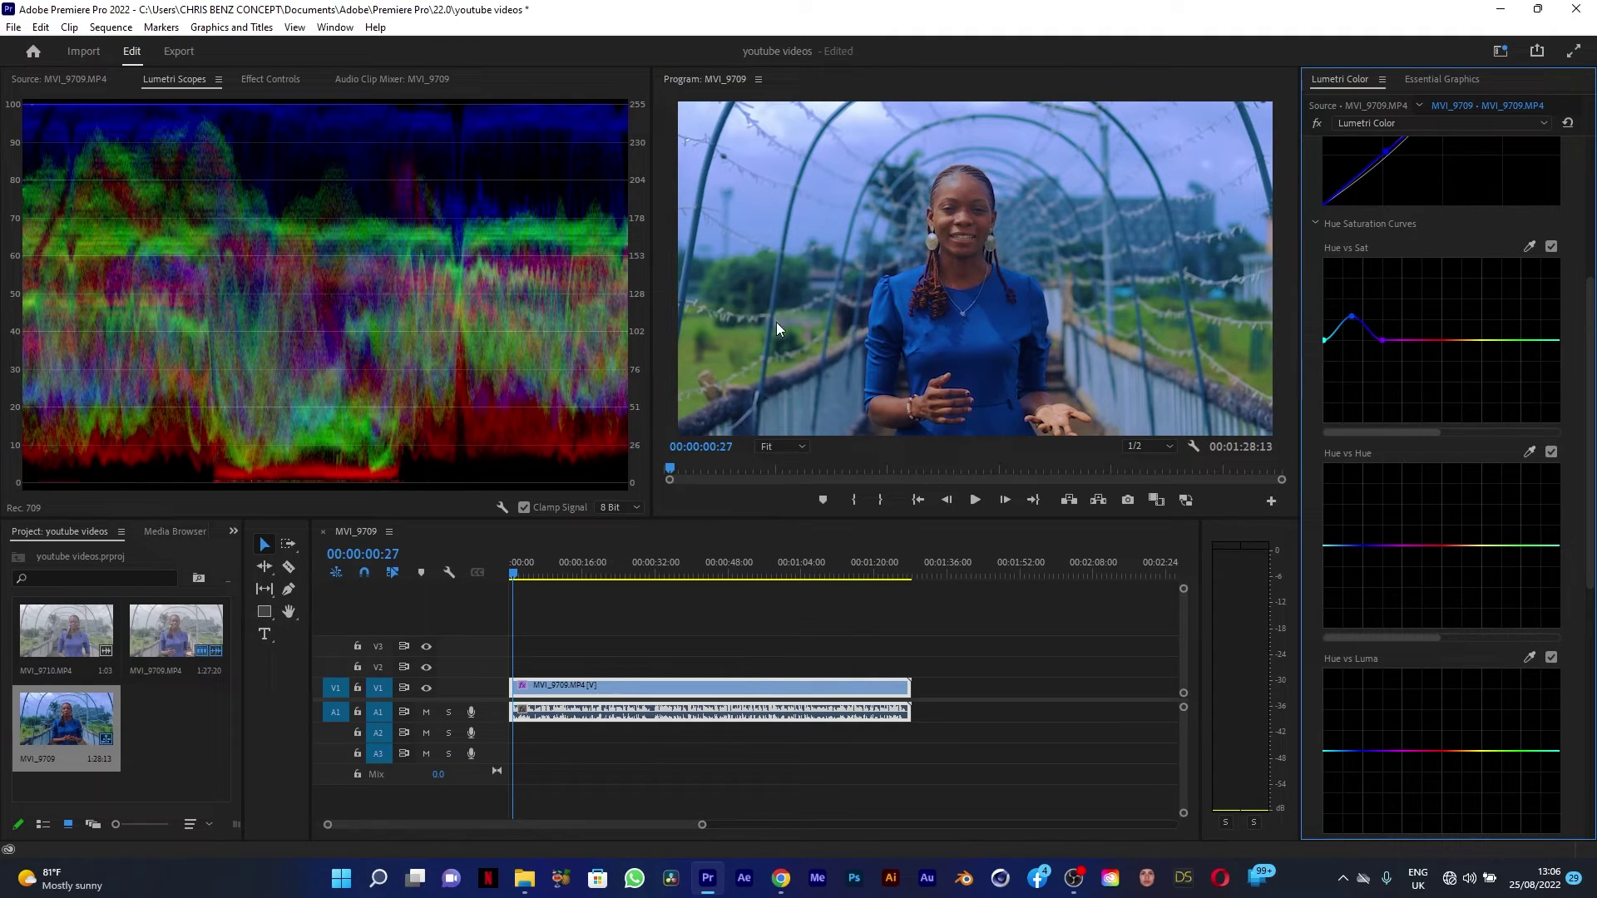
left_click(1495, 341)
left_click_drag(1524, 341, 1530, 388)
left_click_drag(1495, 340, 1476, 341)
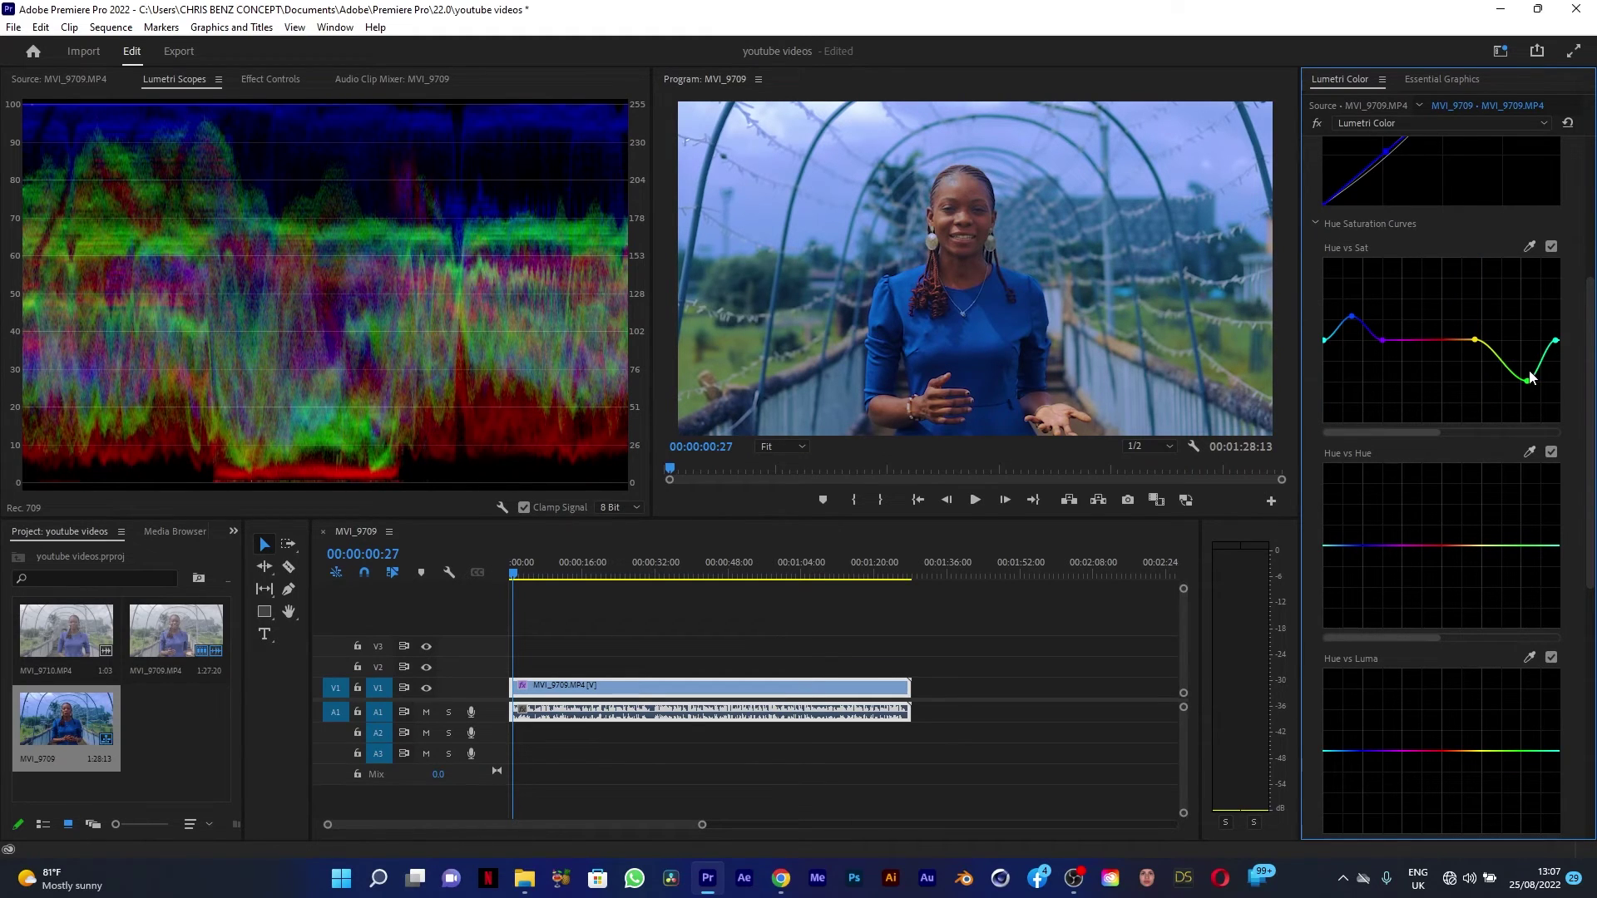
mouse_move(1528, 382)
left_mouse_down()
mouse_move(1518, 390)
mouse_move(1518, 373)
left_mouse_up()
left_click_drag(1519, 371, 1515, 366)
- Add yellow, green and teal points on the Hue vs Hue curve and raise the green point slightly above the line
left_click(1483, 546)
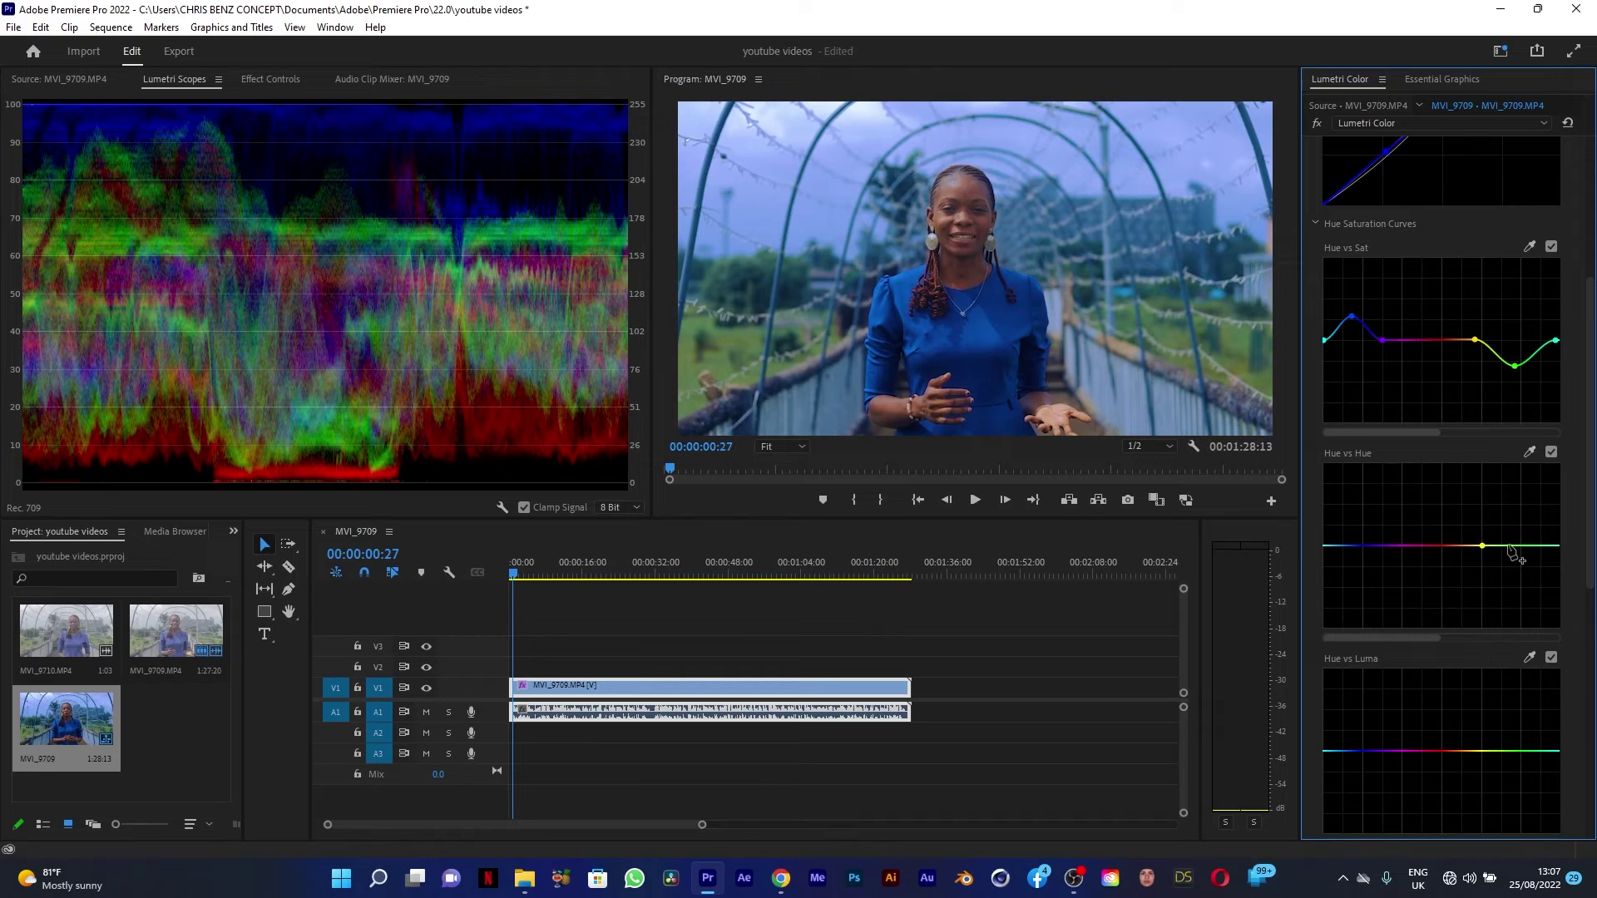
left_click(1555, 546)
left_click(1510, 546)
mouse_move(1512, 549)
left_mouse_down()
mouse_move(1524, 616)
mouse_move(1523, 516)
mouse_move(1526, 560)
left_mouse_up()
left_click_drag(1527, 560, 1523, 575)
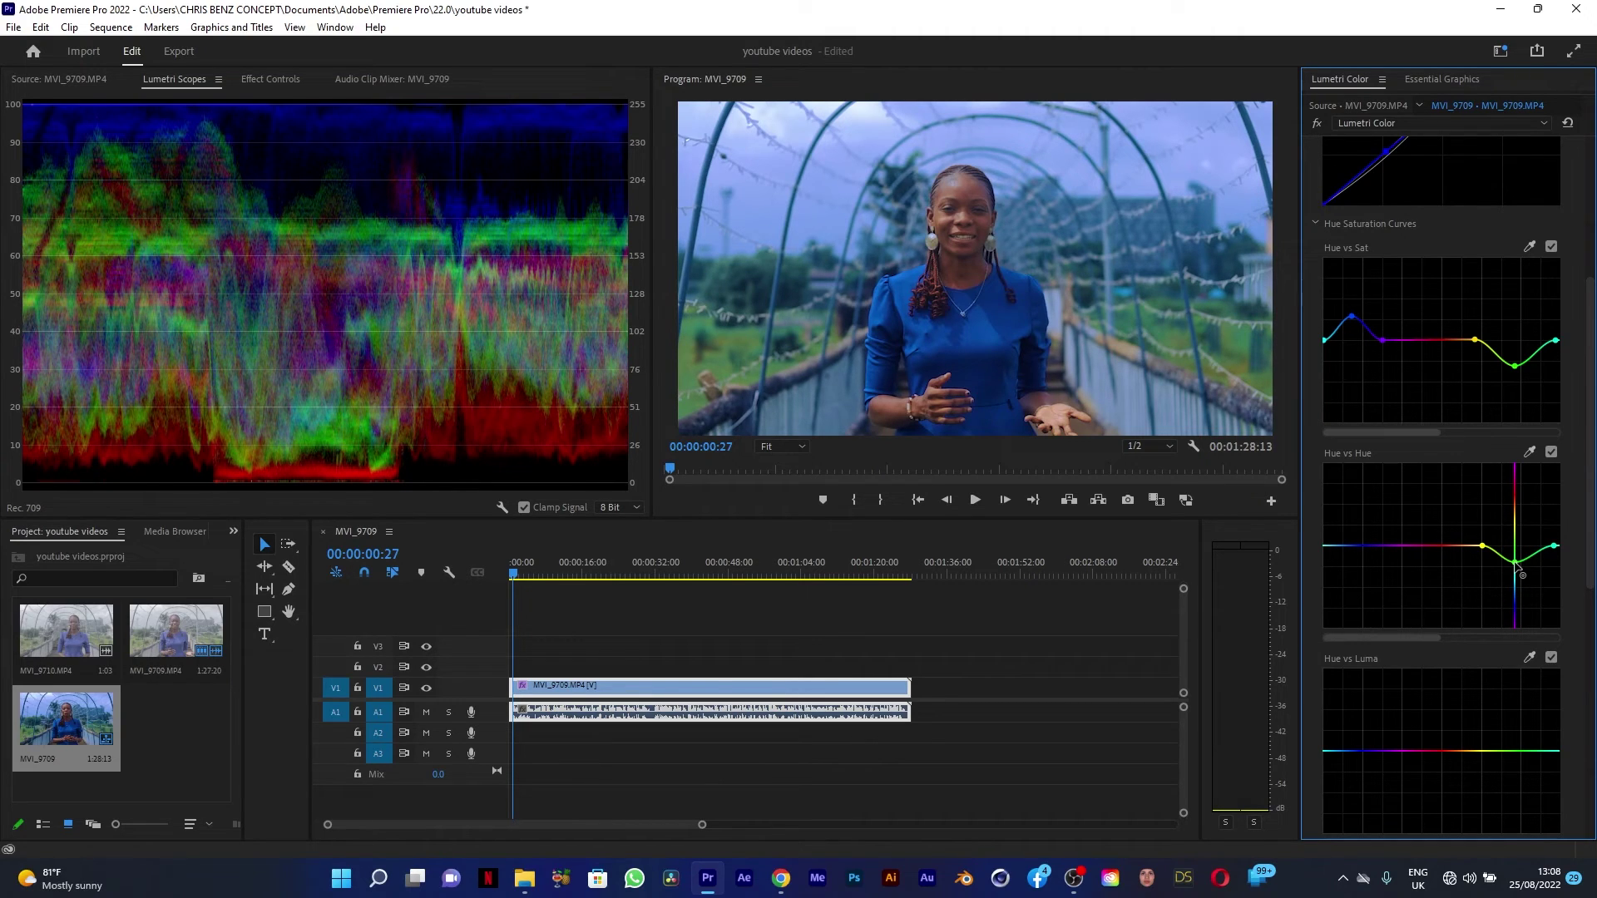
left_click_drag(1517, 565, 1514, 562)
left_click(1515, 564)
left_click_drag(1518, 566, 1527, 544)
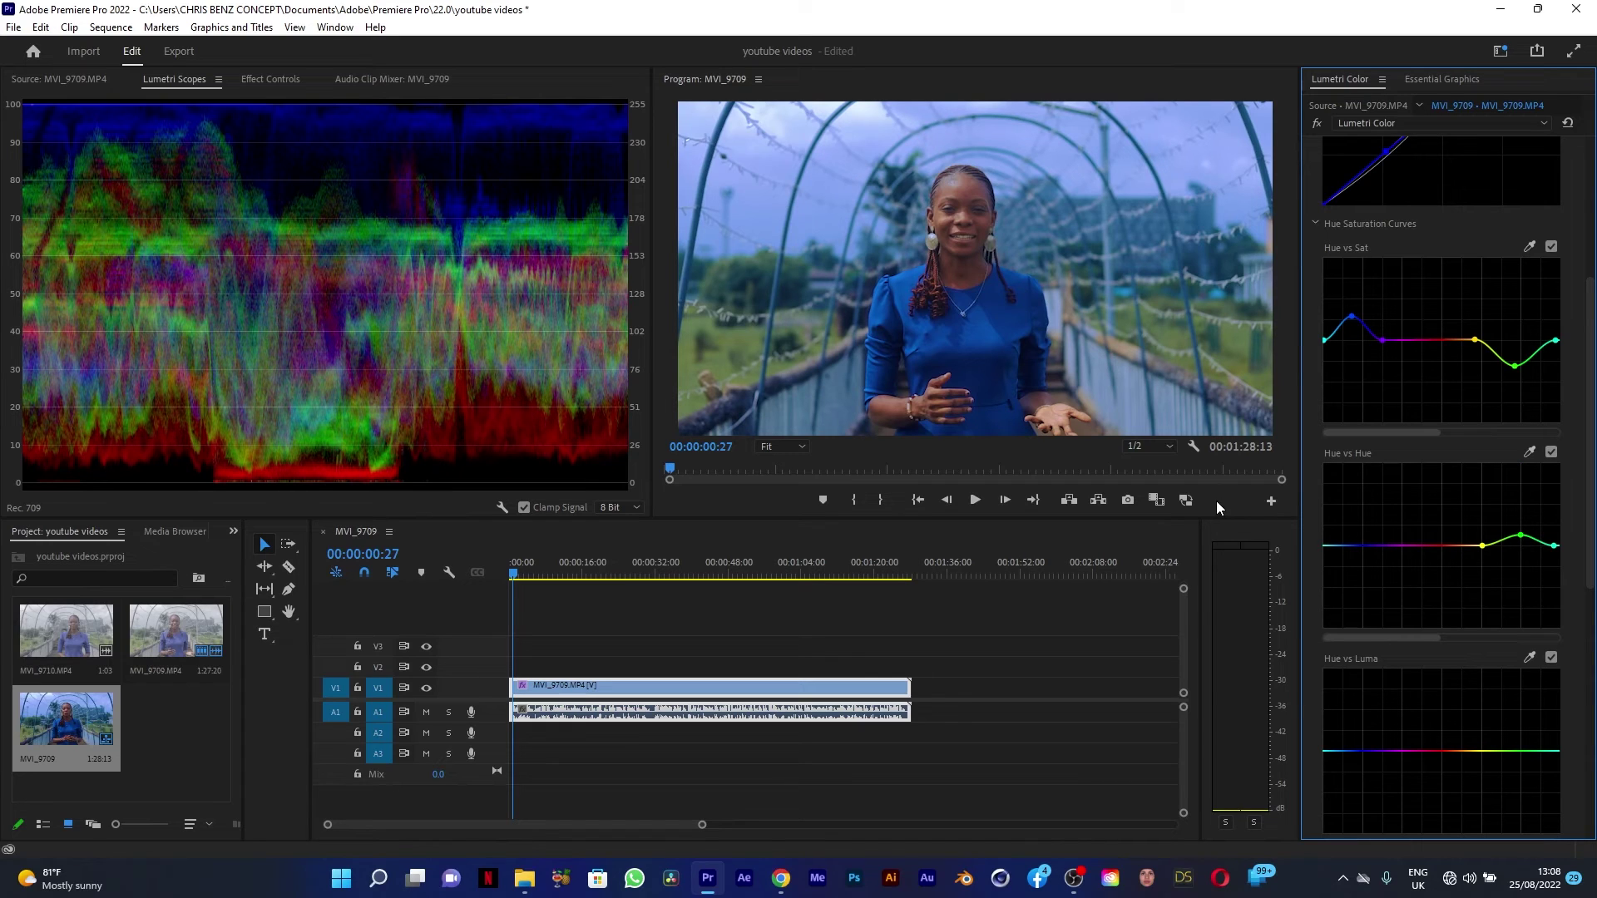
- In Basic Correction, warm the image by setting the temperature to 13.0, judging it on a frame about 32 seconds in
left_click_drag(1589, 386, 1589, 247)
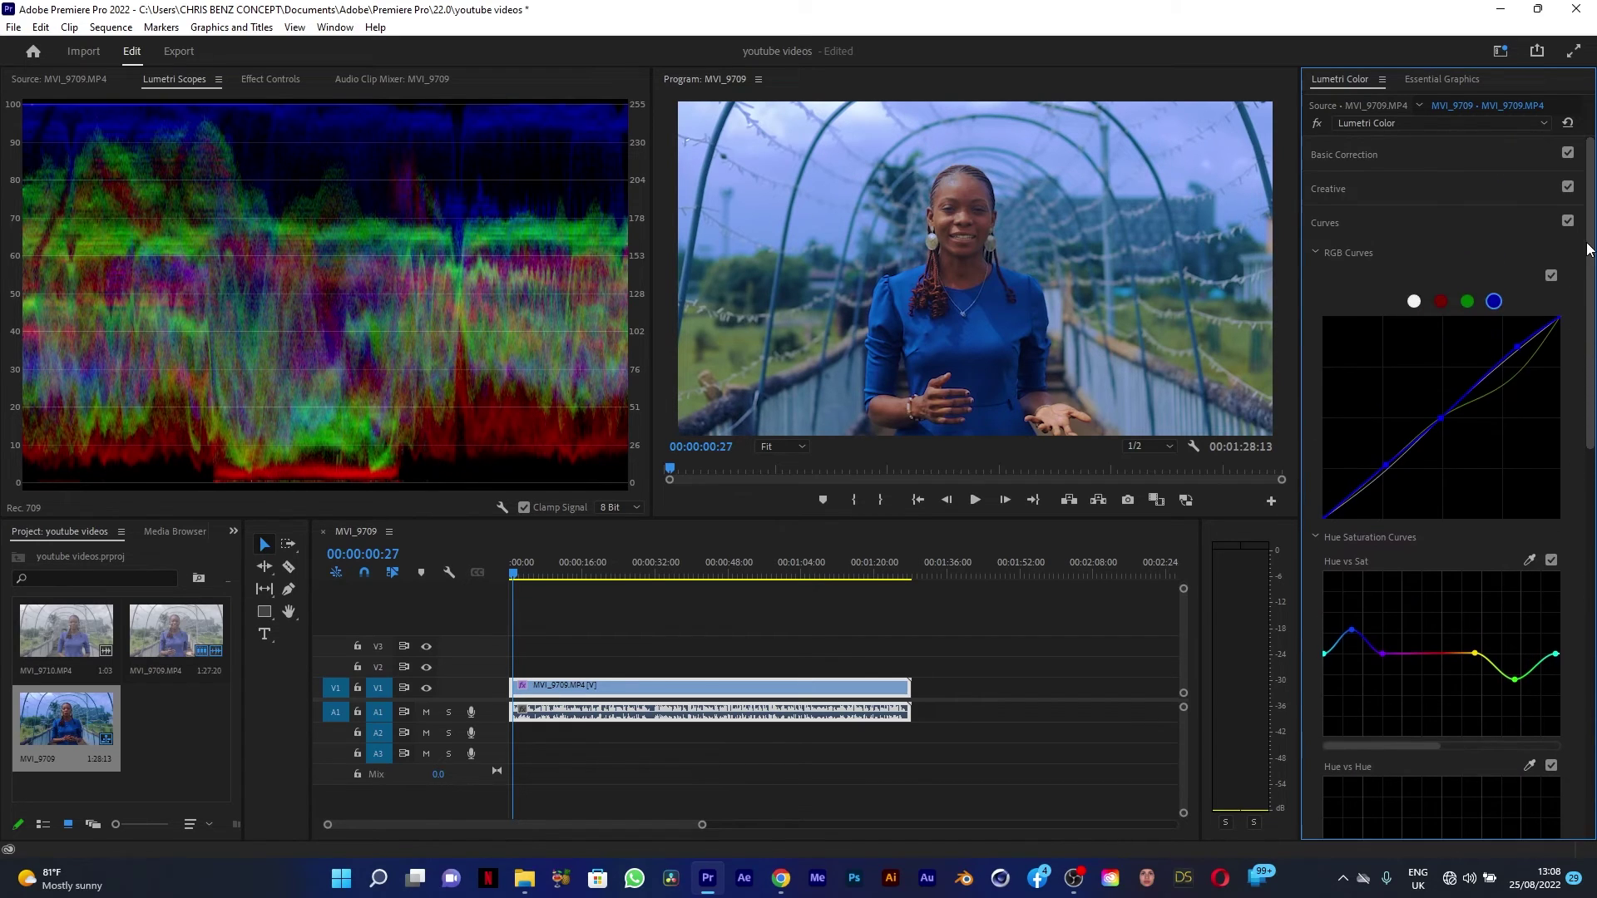
left_click(1426, 153)
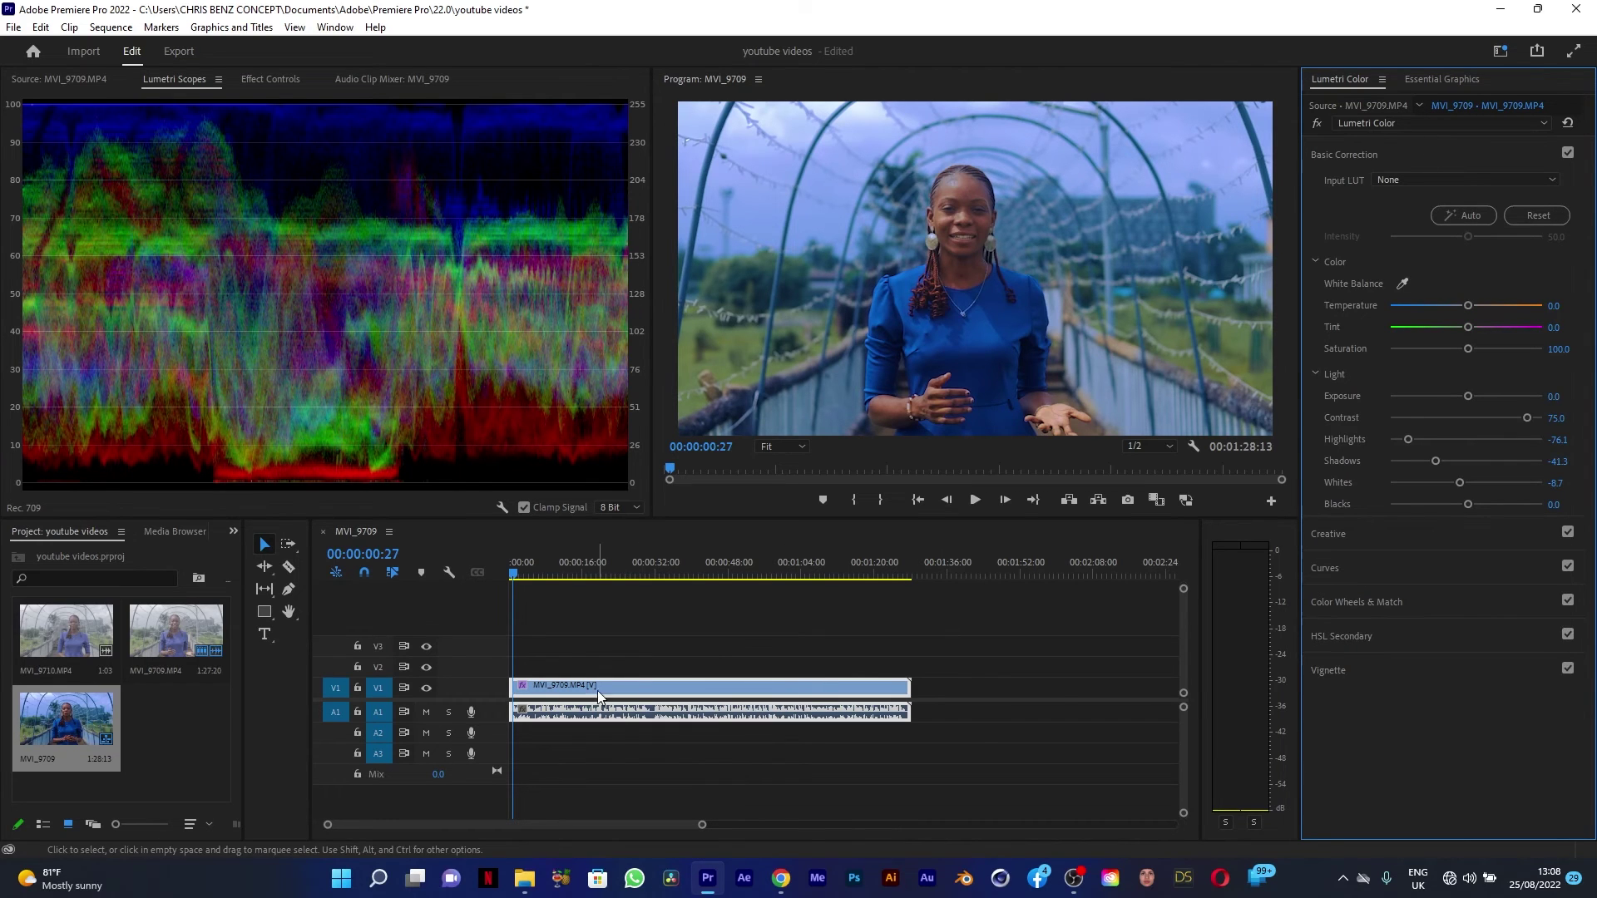
mouse_move(628, 566)
left_mouse_down()
mouse_move(700, 547)
mouse_move(657, 571)
left_mouse_up()
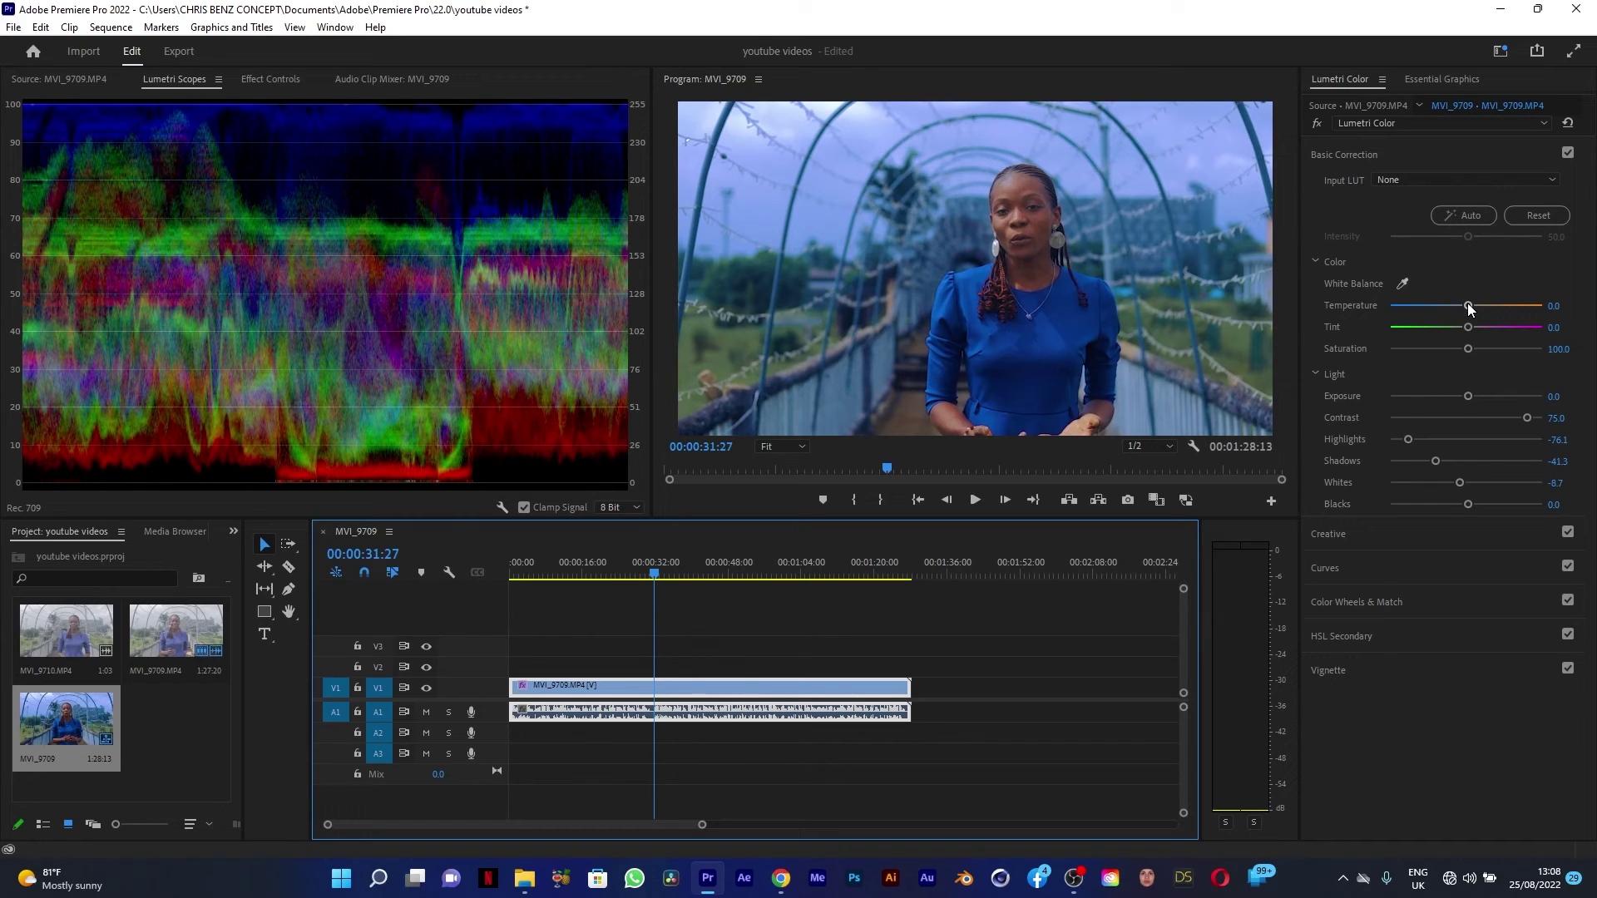
left_click_drag(1468, 308, 1477, 299)
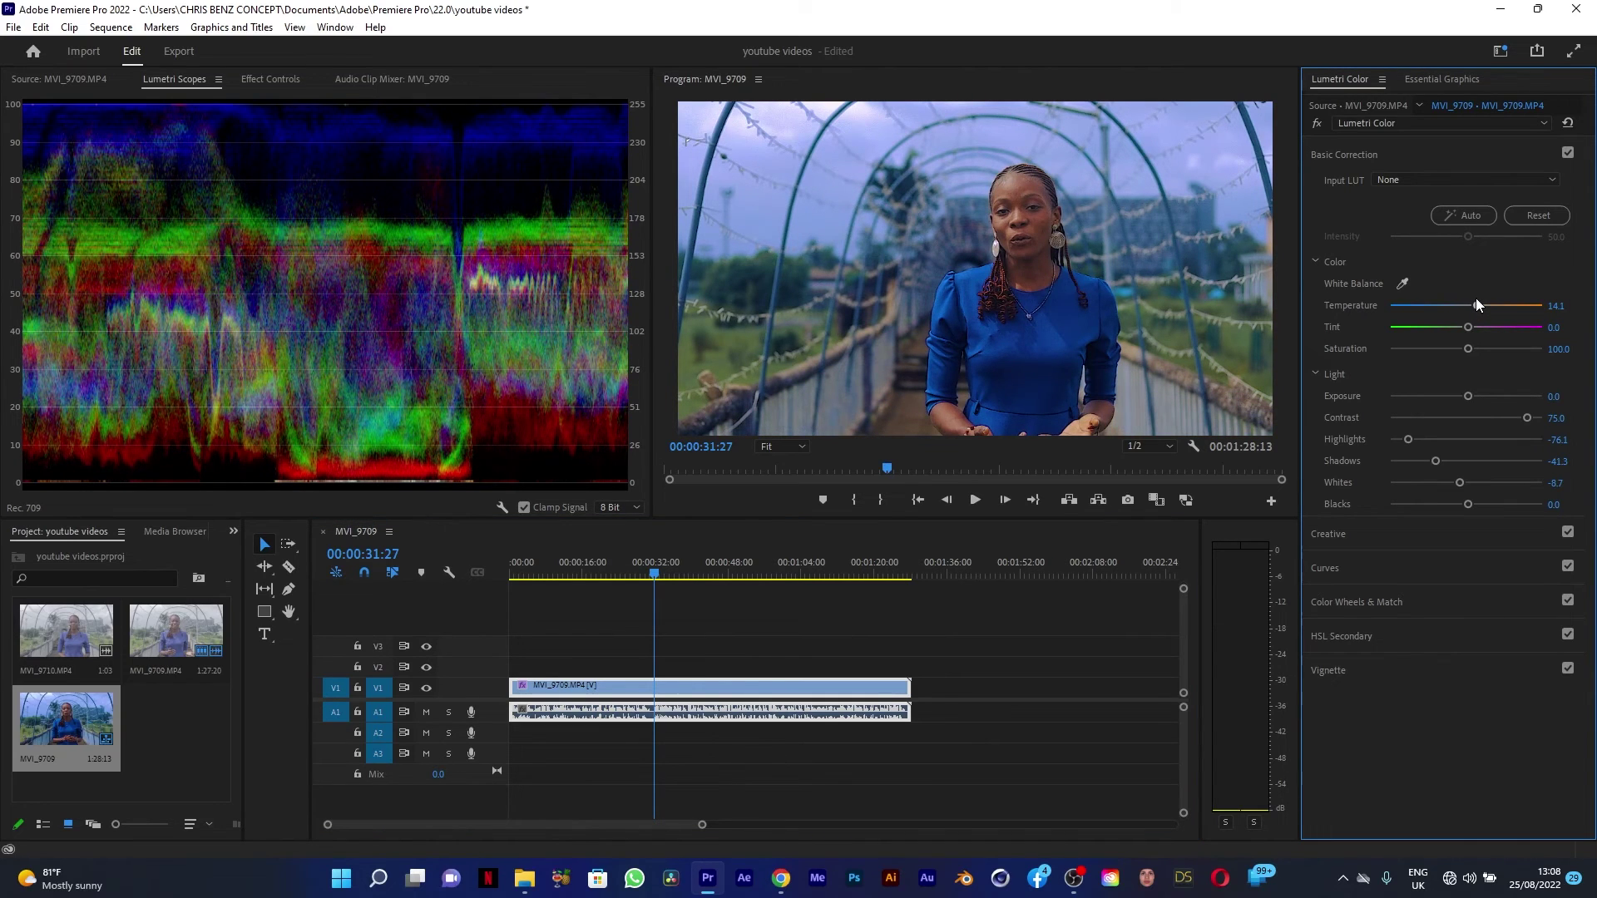
left_click_drag(1476, 302, 1474, 304)
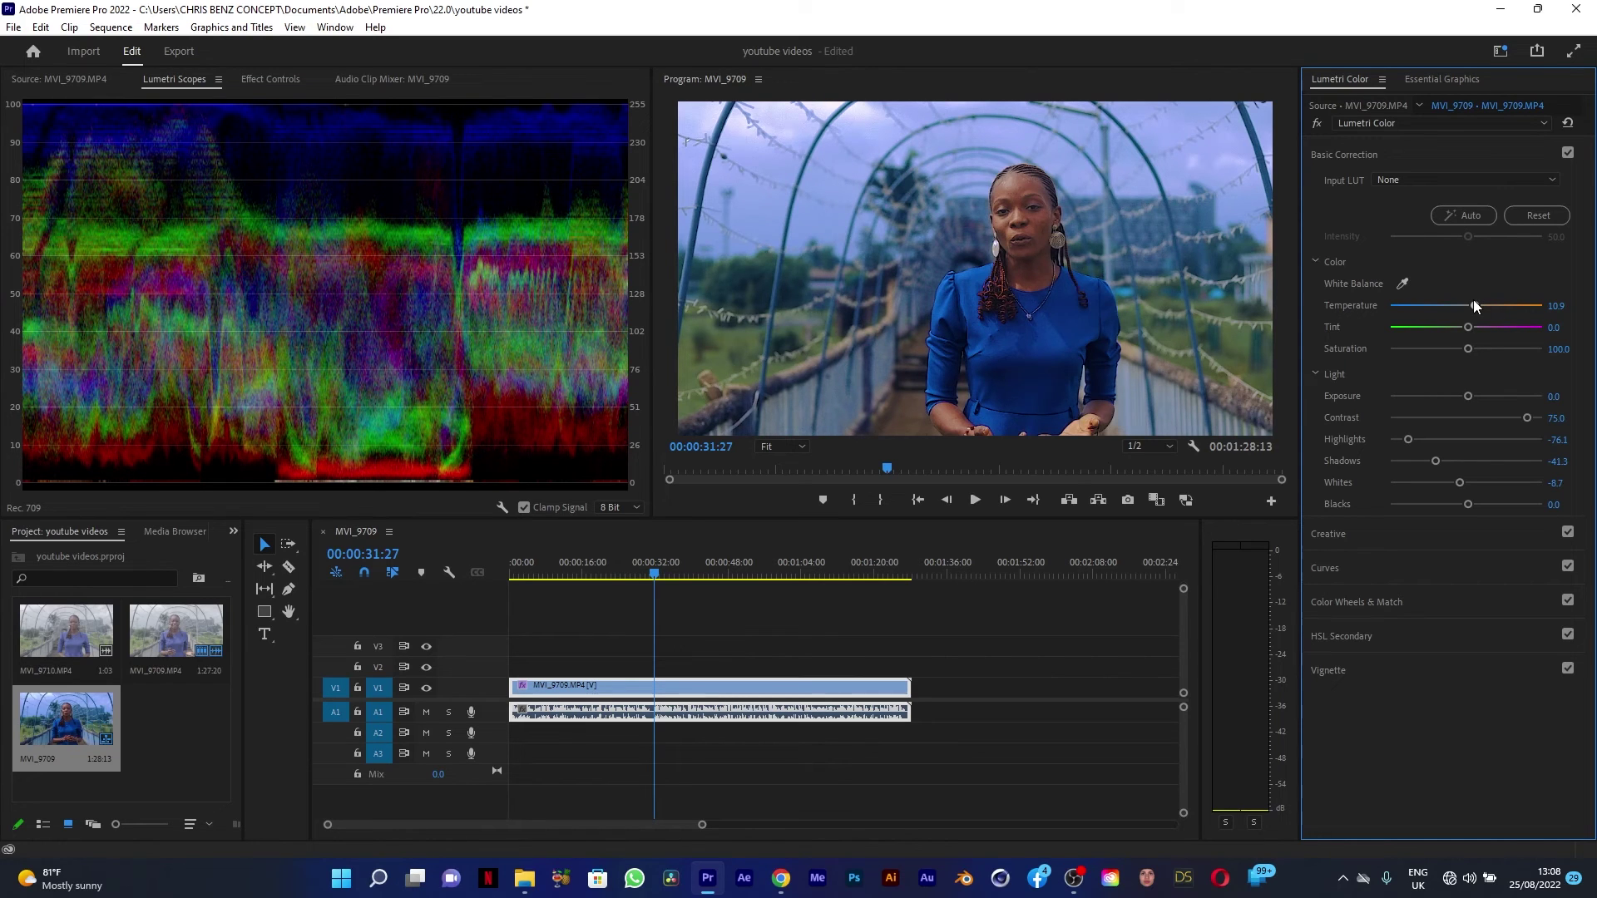
left_click_drag(1474, 302, 1476, 307)
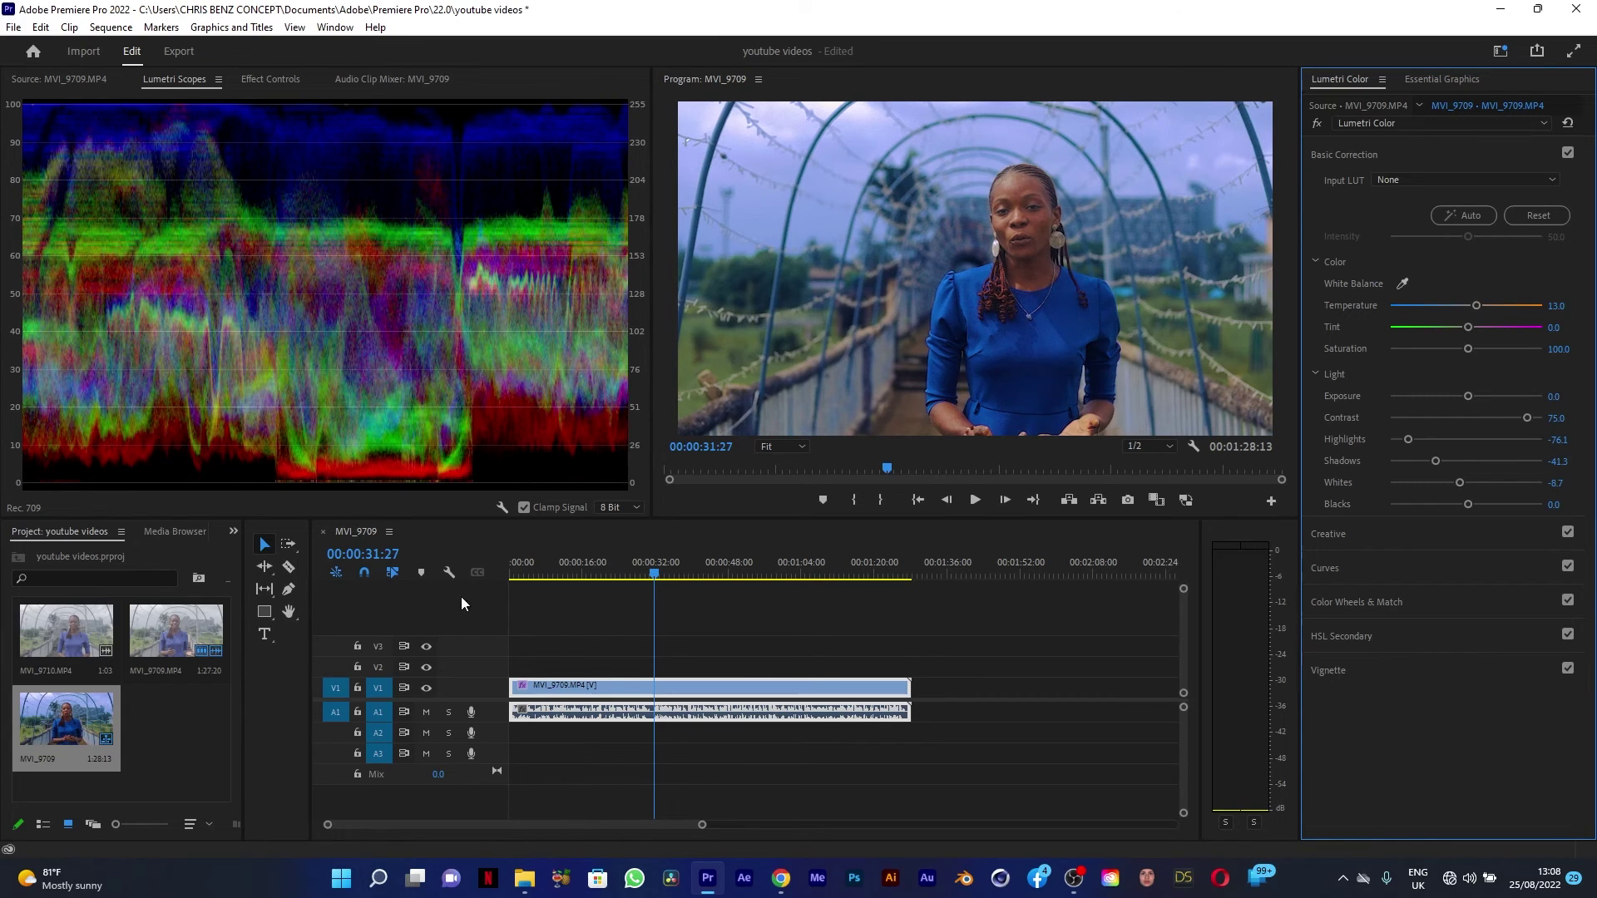
- Scrub through the clip between about 34 and 37 seconds to check the warmed grade on other frames
left_click(687, 556)
left_click_drag(687, 552, 664, 566)
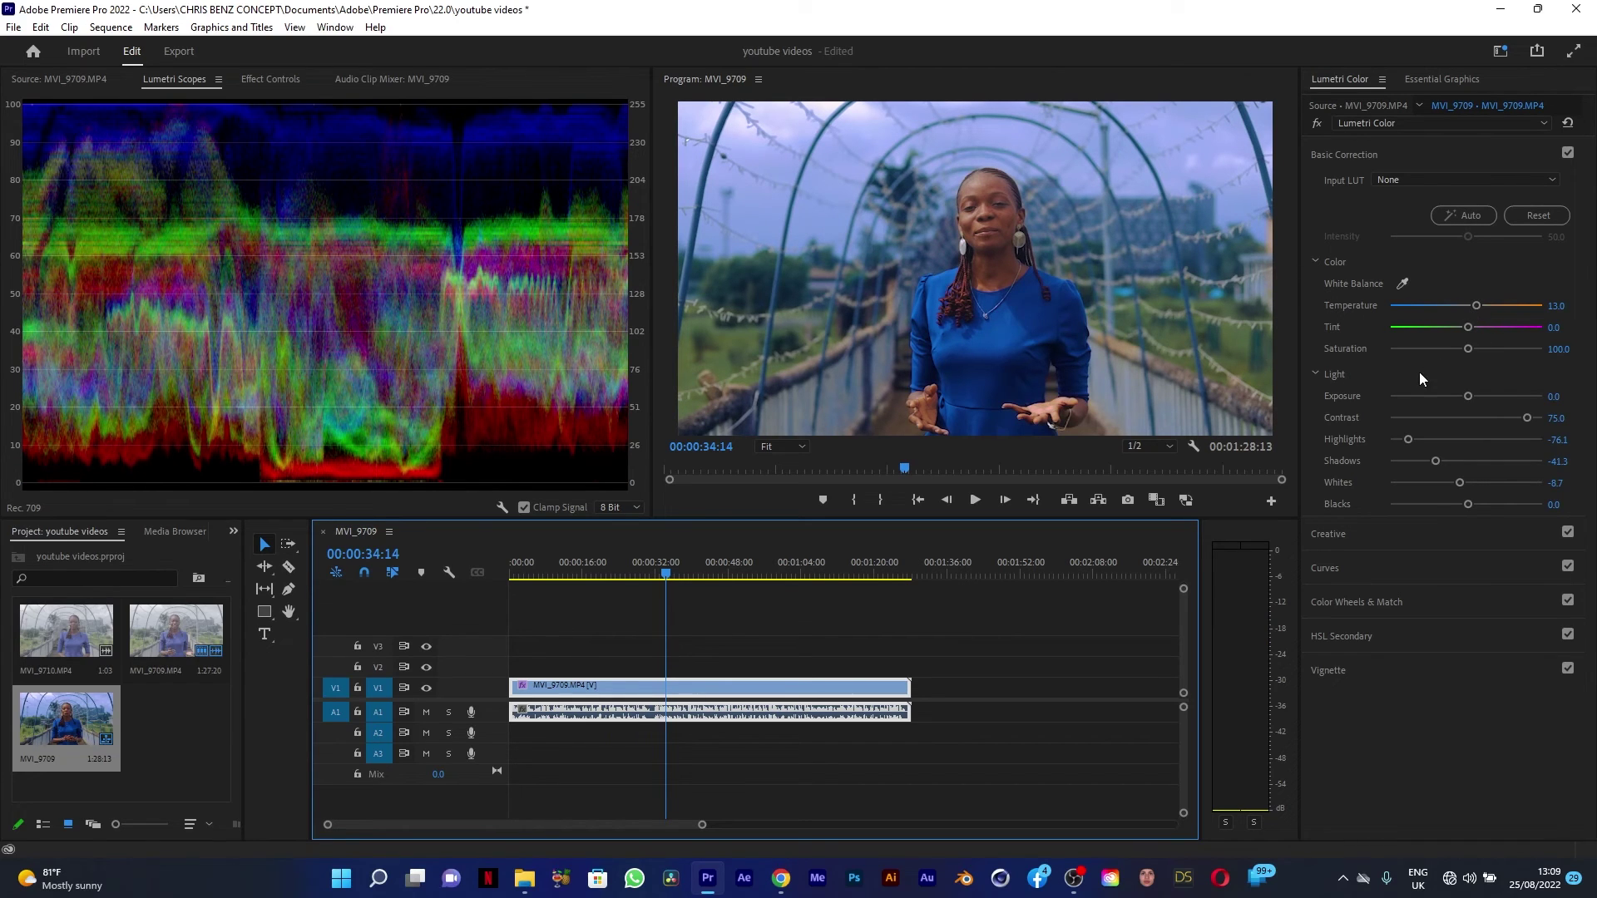
mouse_move(658, 570)
left_mouse_down()
mouse_move(757, 511)
mouse_move(678, 557)
left_mouse_up()
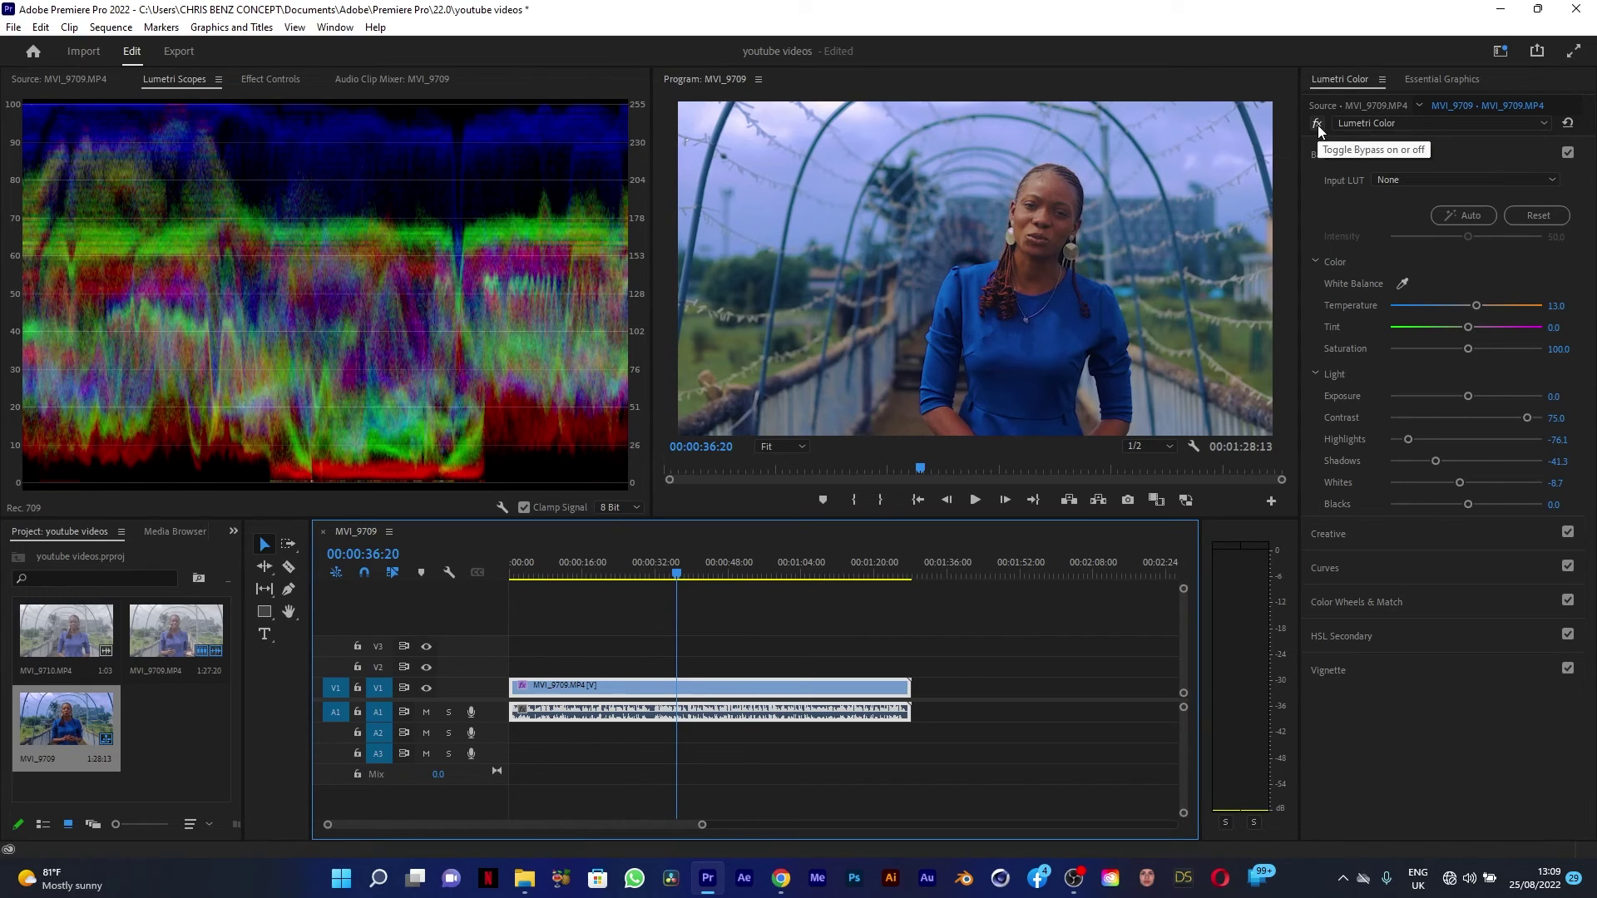
- Compare the clip before and after grading by toggling both Lumetri Color effects off and on, and check a frame near 50 seconds
left_click(268, 77)
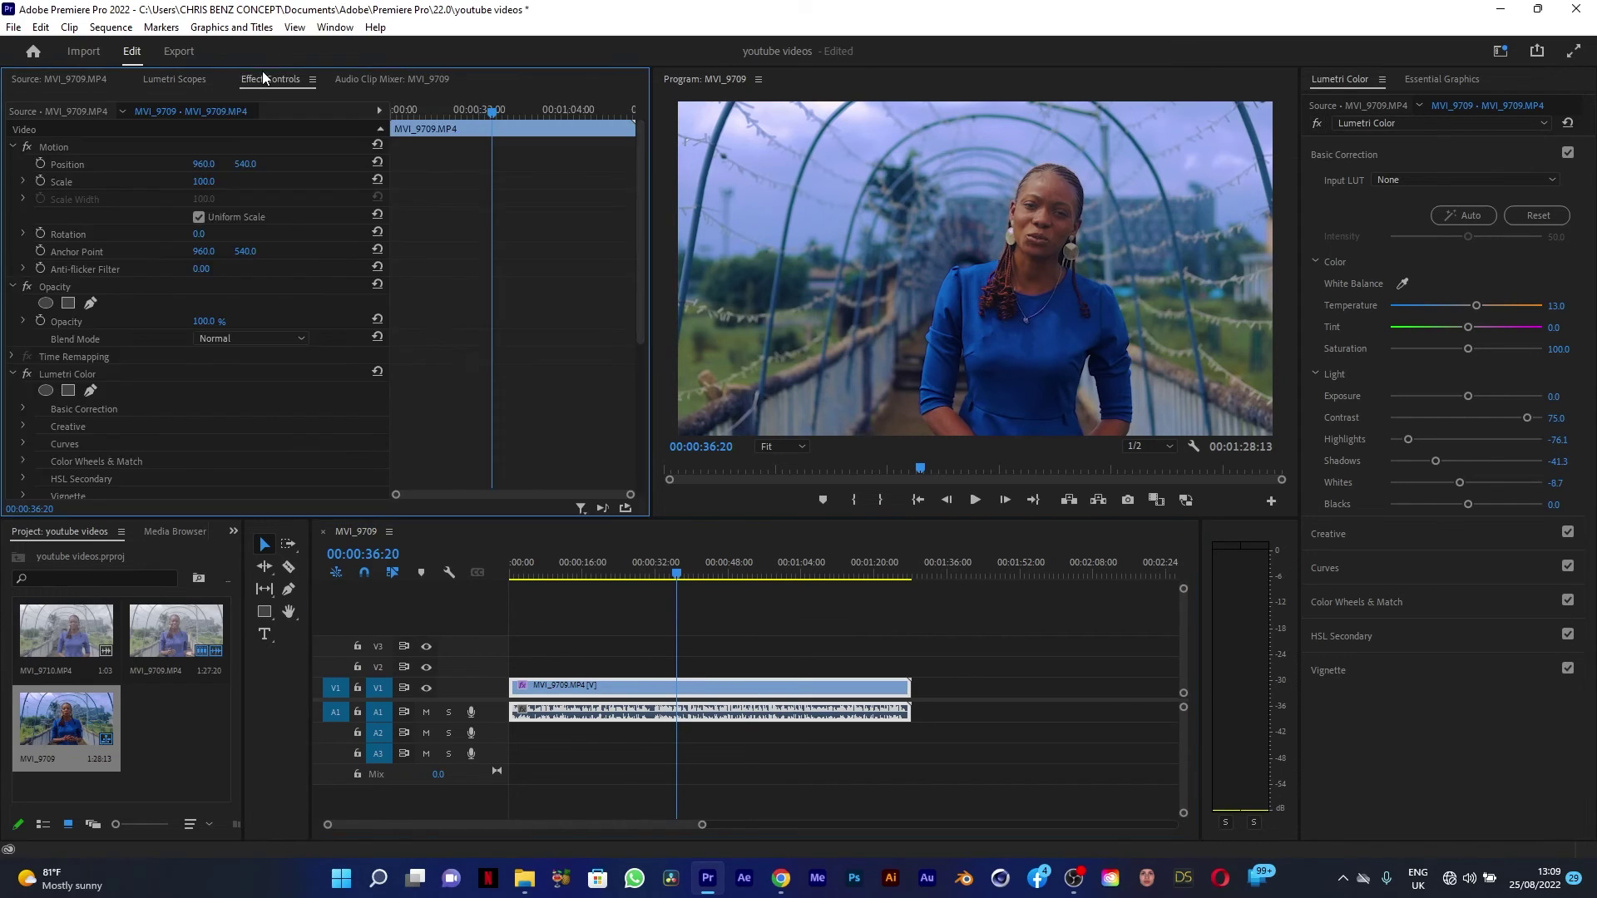
left_click(26, 392)
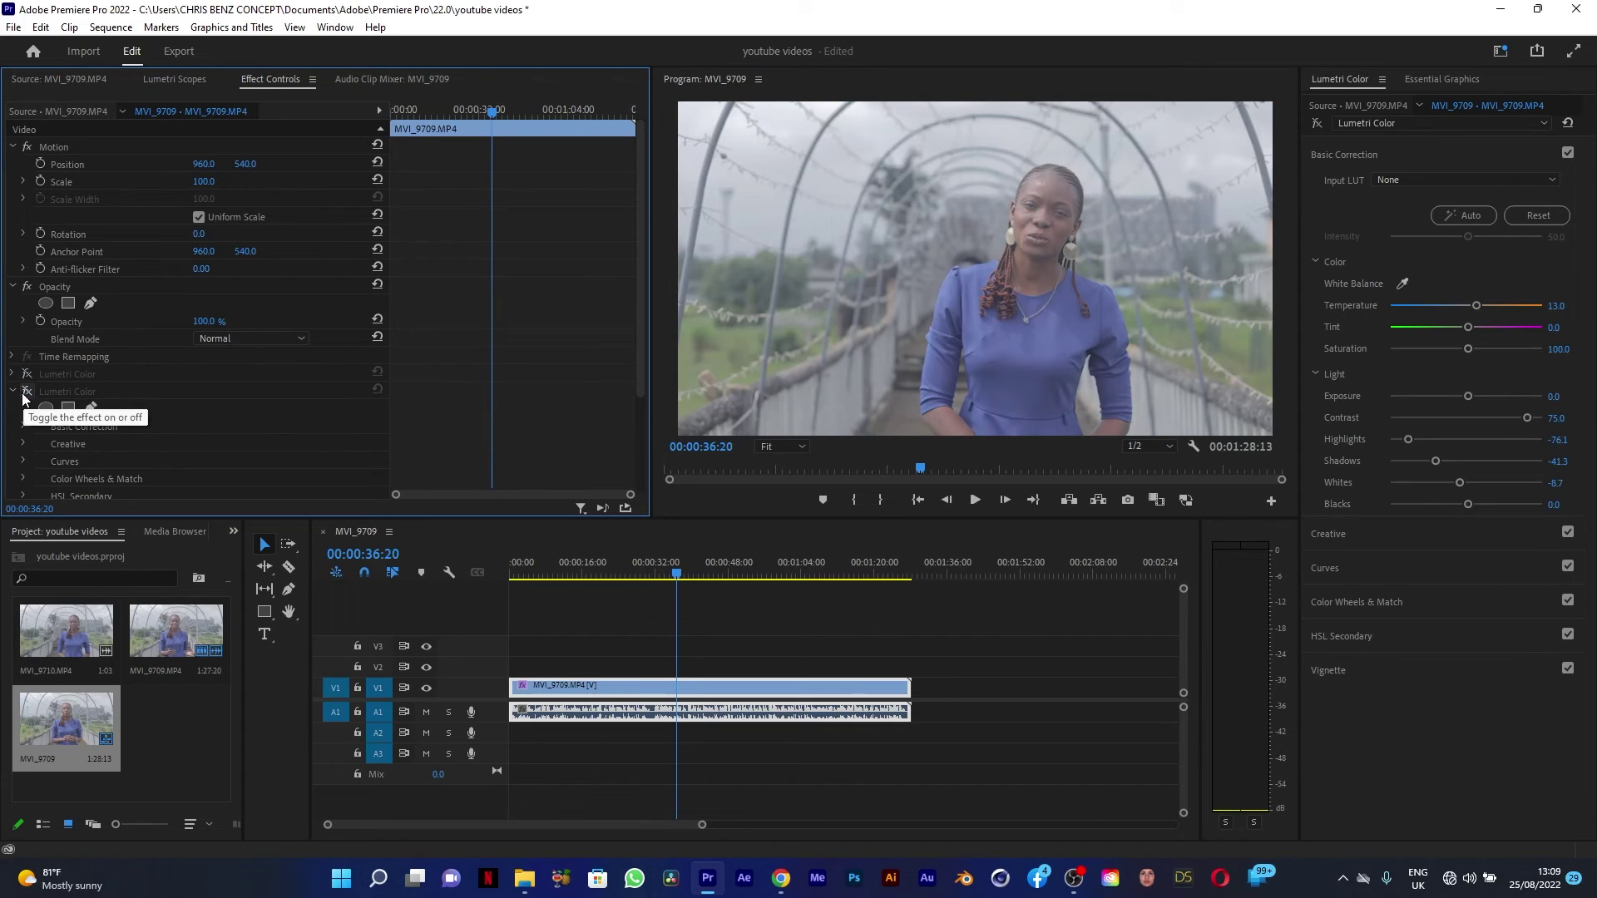
left_click(13, 391)
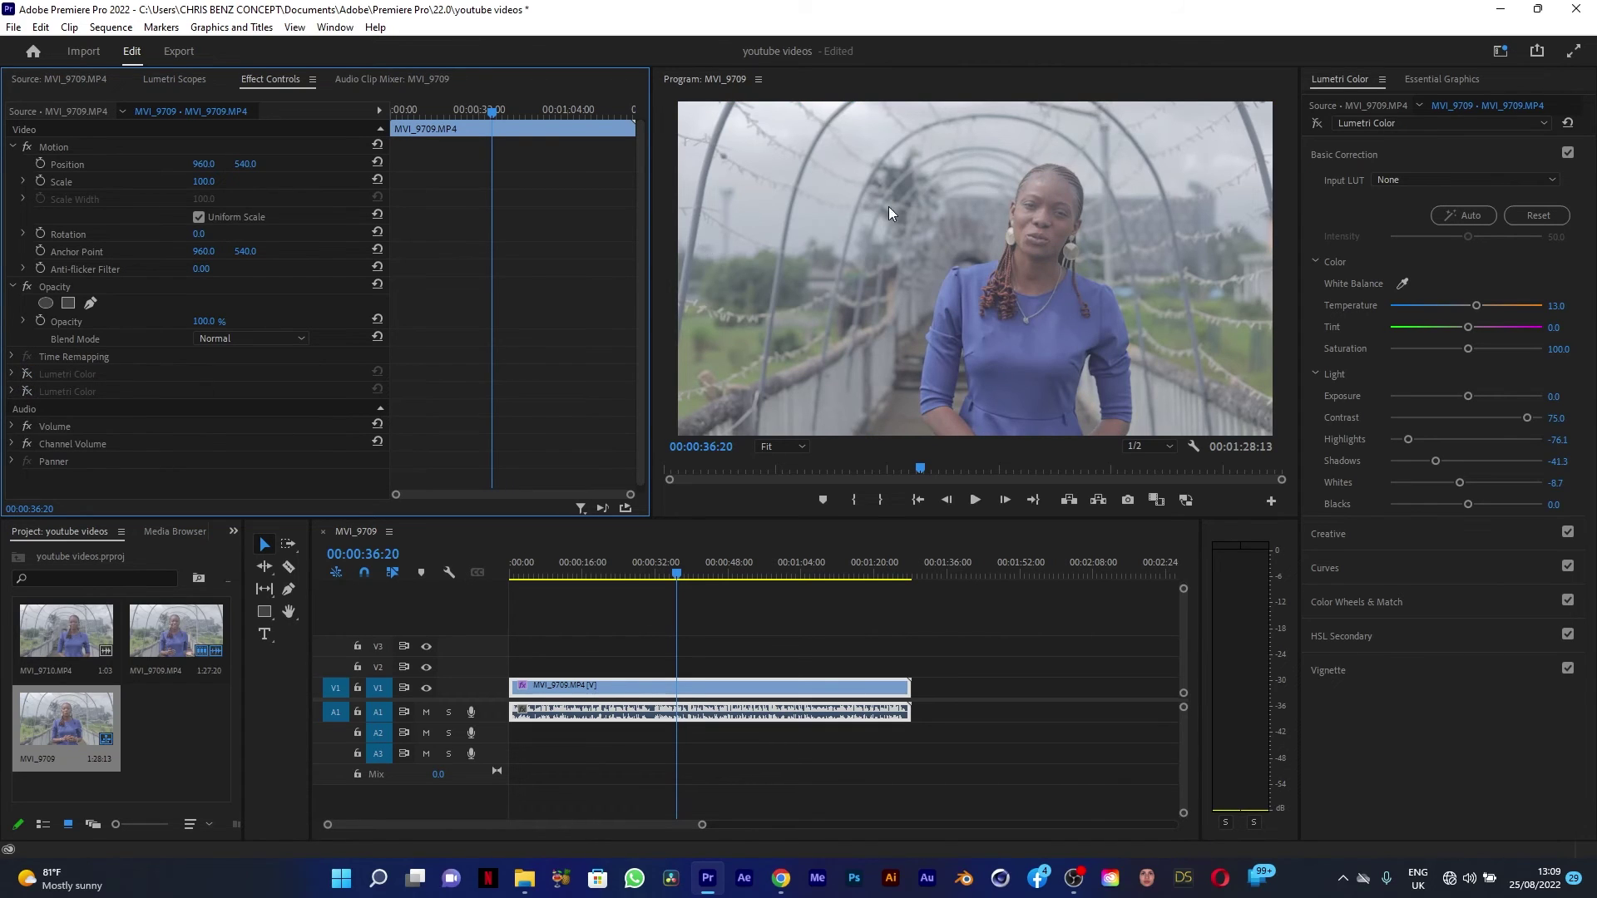
left_click(26, 392)
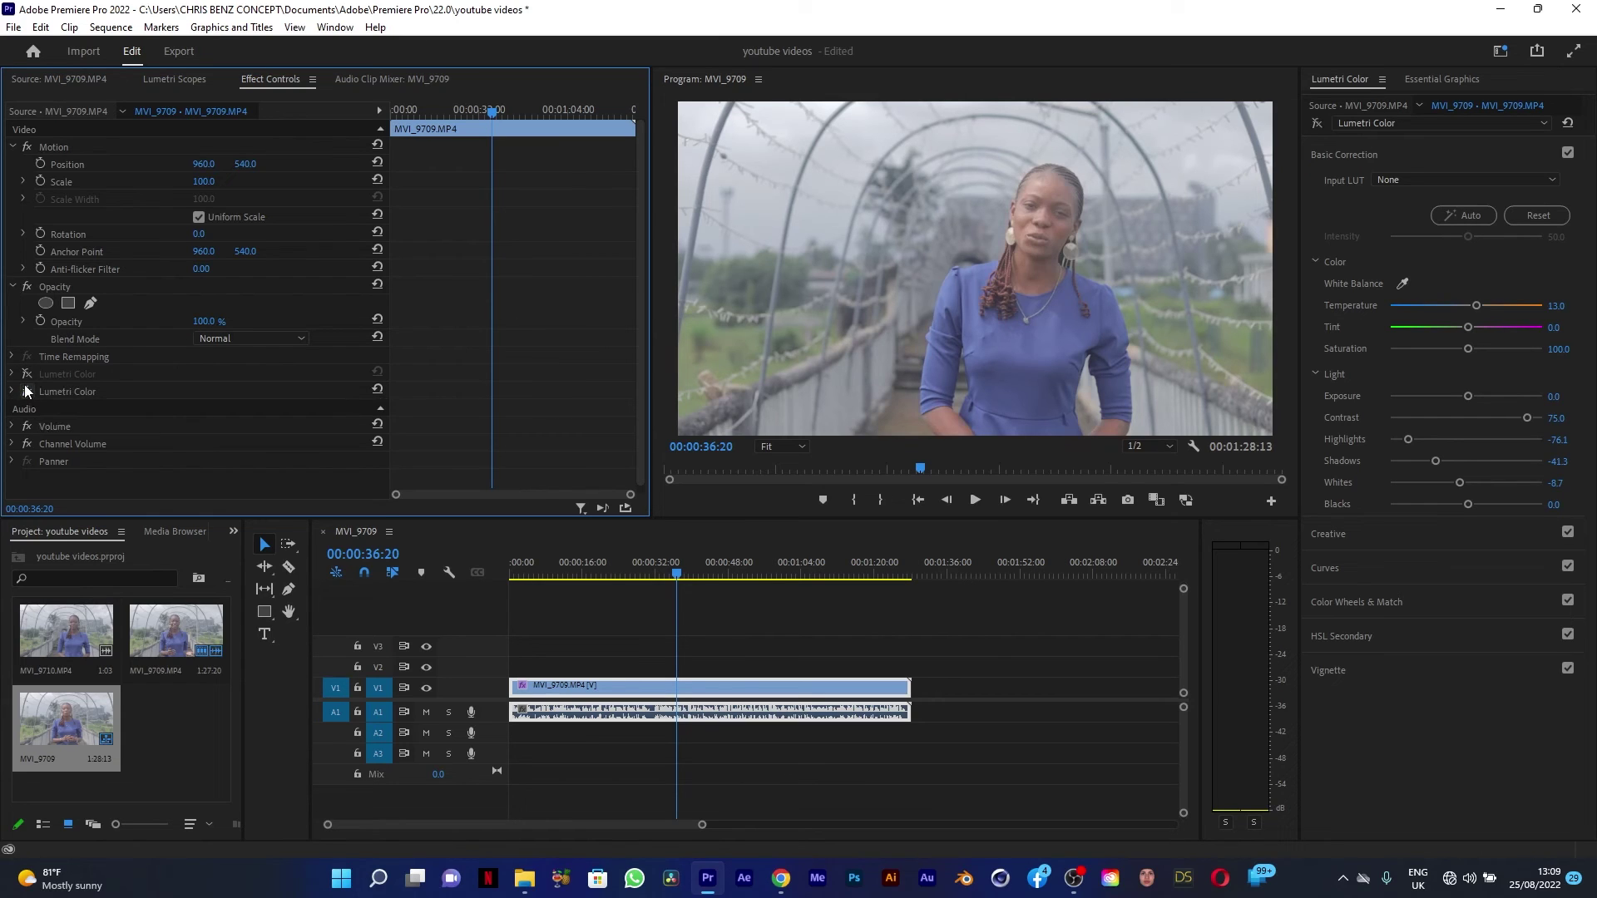
left_click(26, 375)
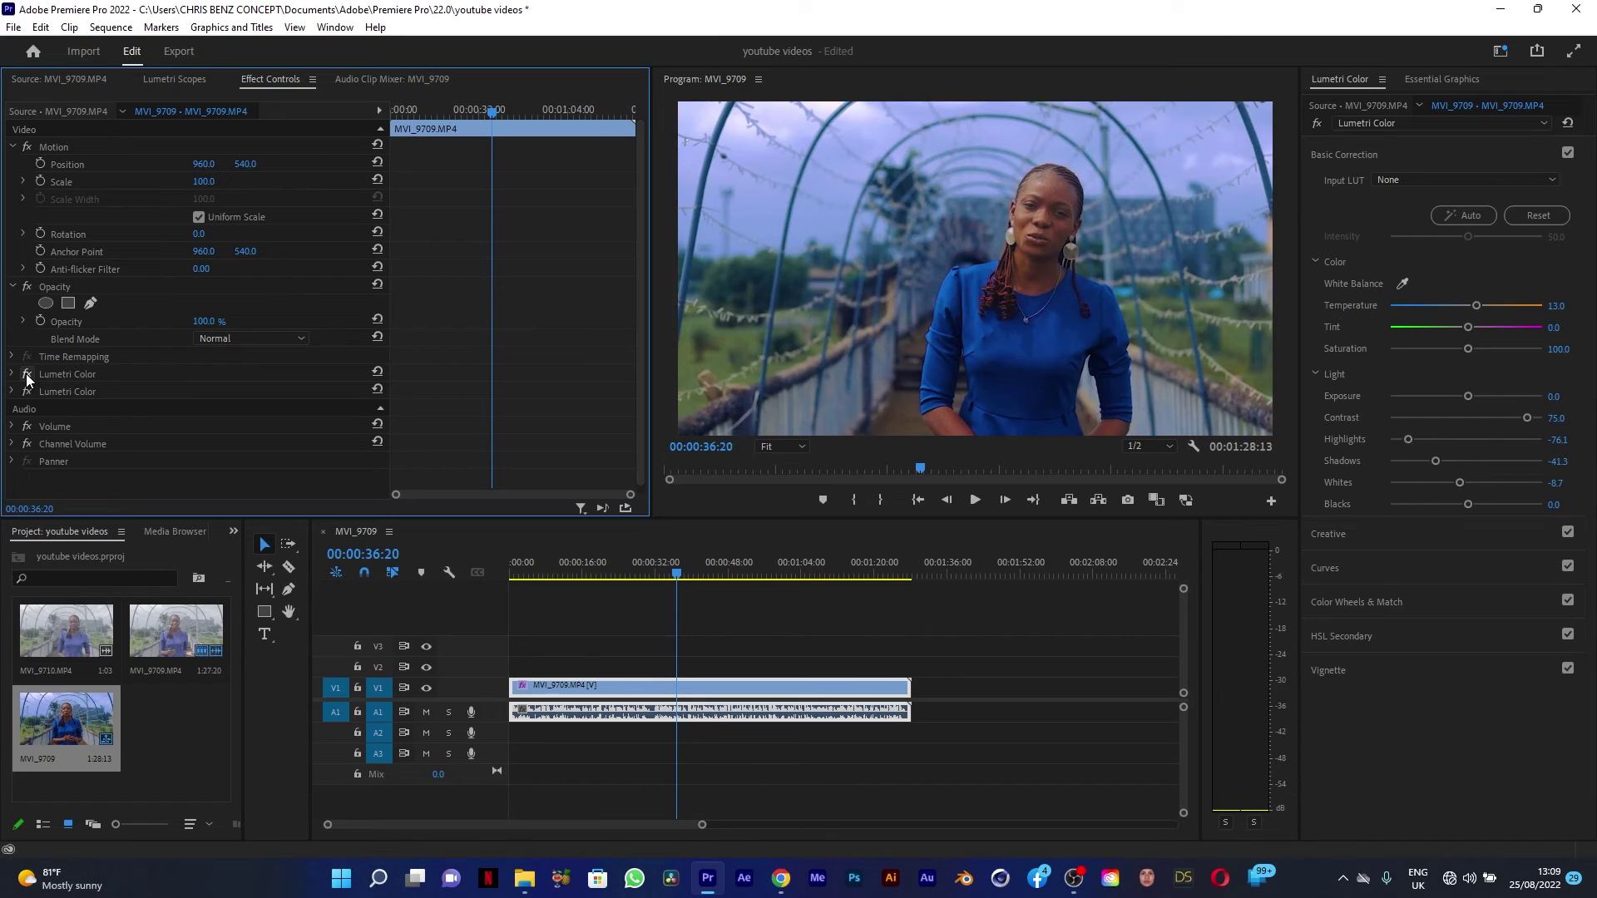
left_click(26, 375)
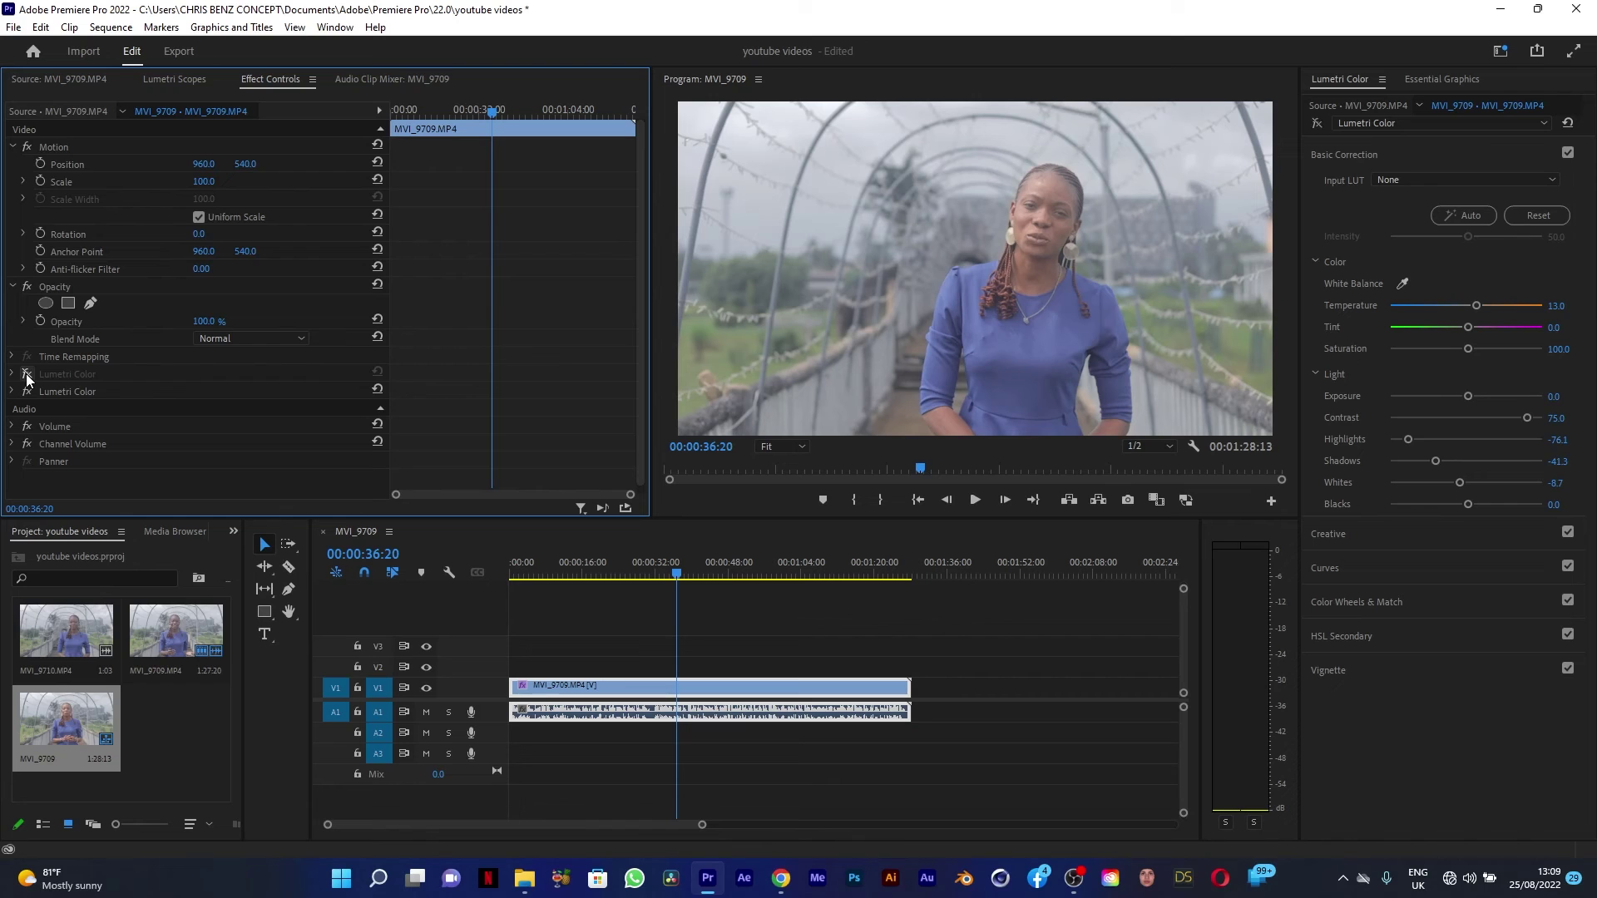
left_click(26, 375)
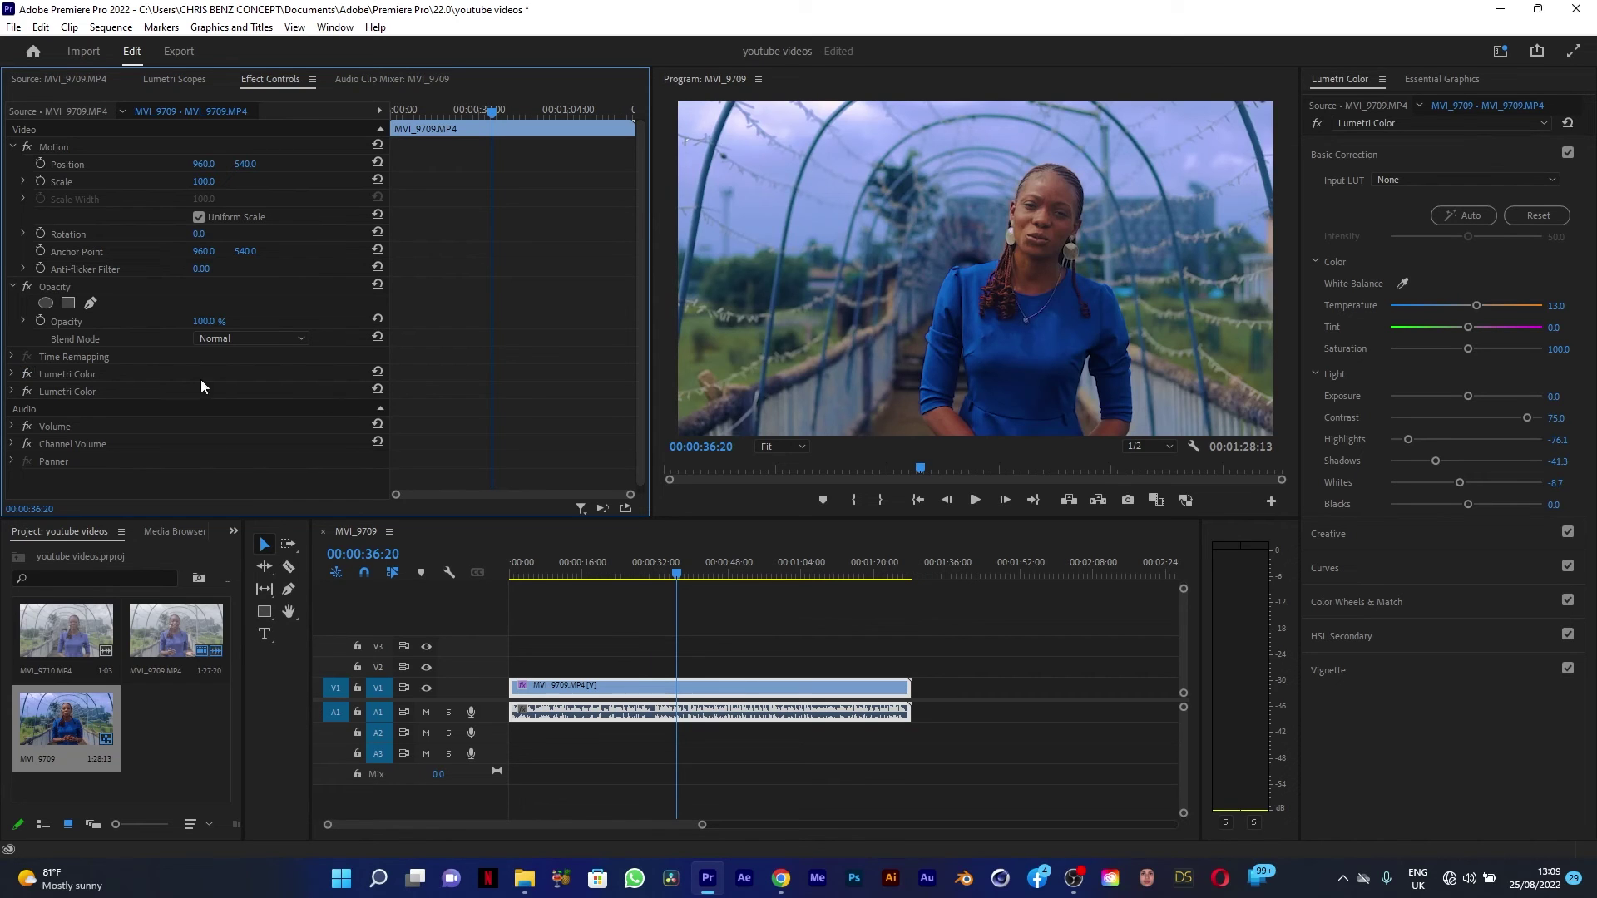
left_click(743, 560)
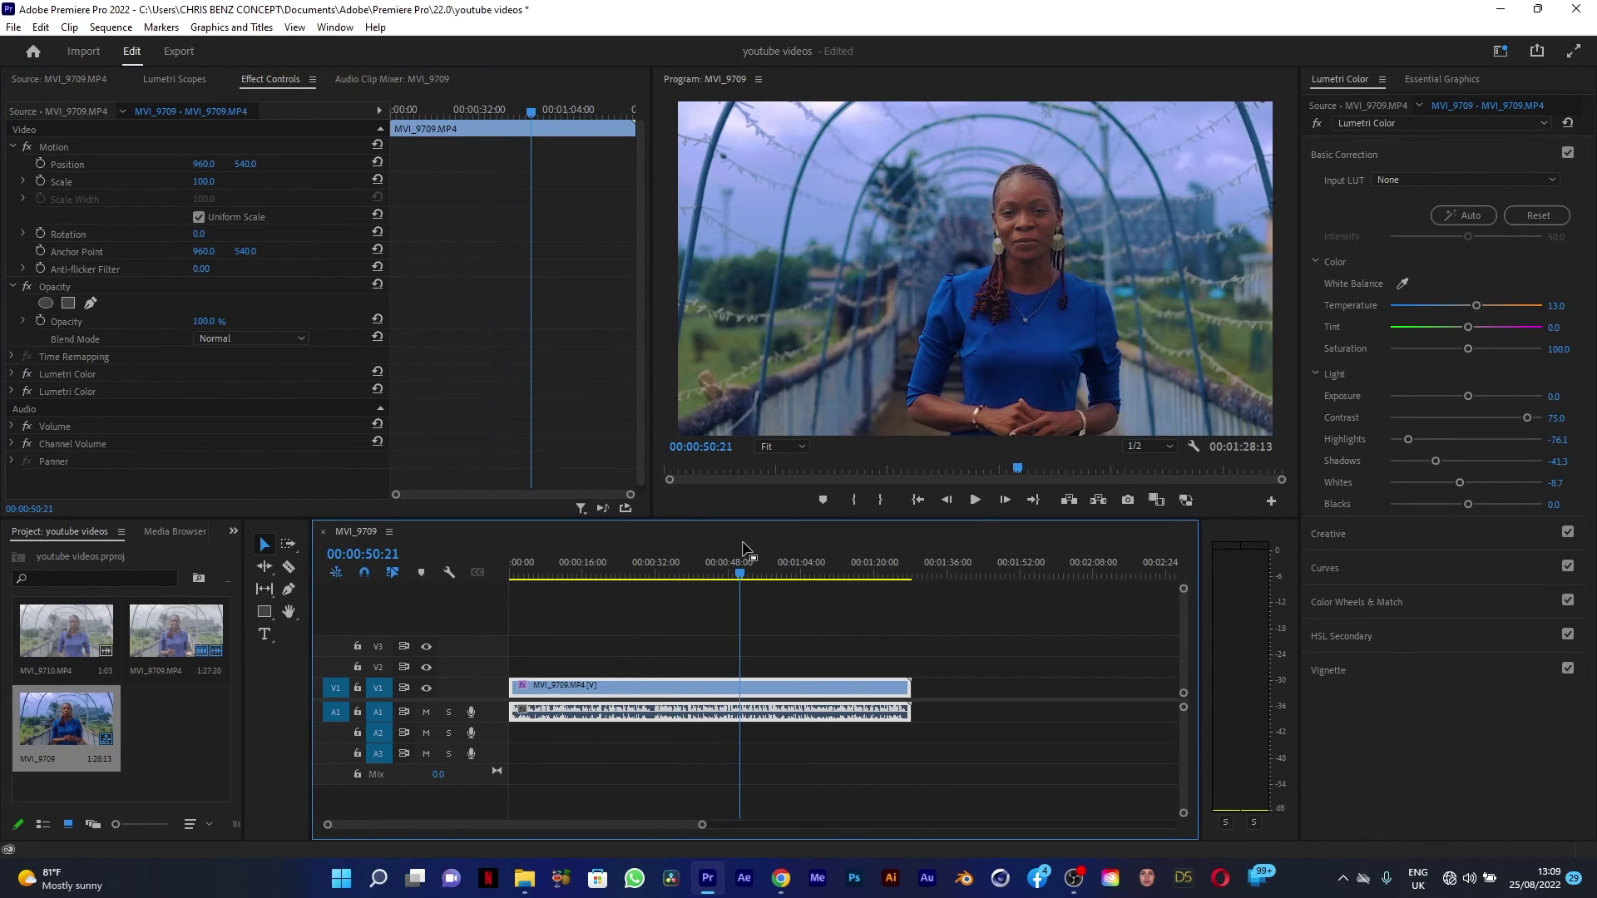